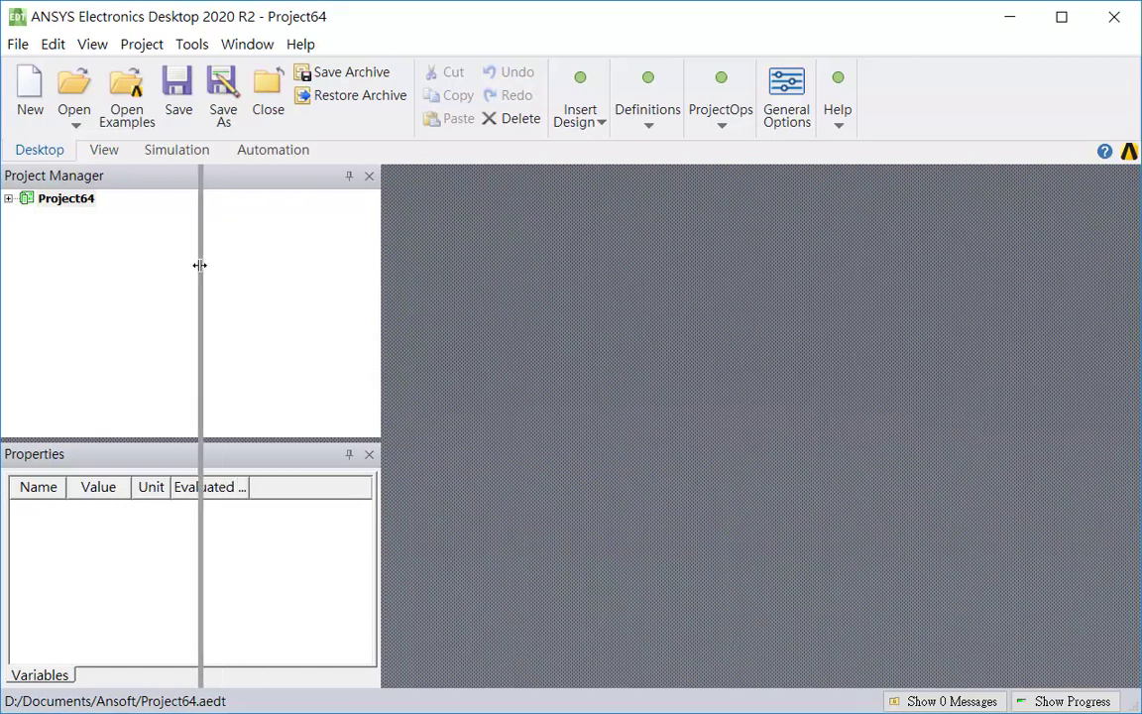
Insert an HFSS design into the project and narrow the model tree to enlarge the 3D modeling area.
left_click(593, 127)
left_click(595, 134)
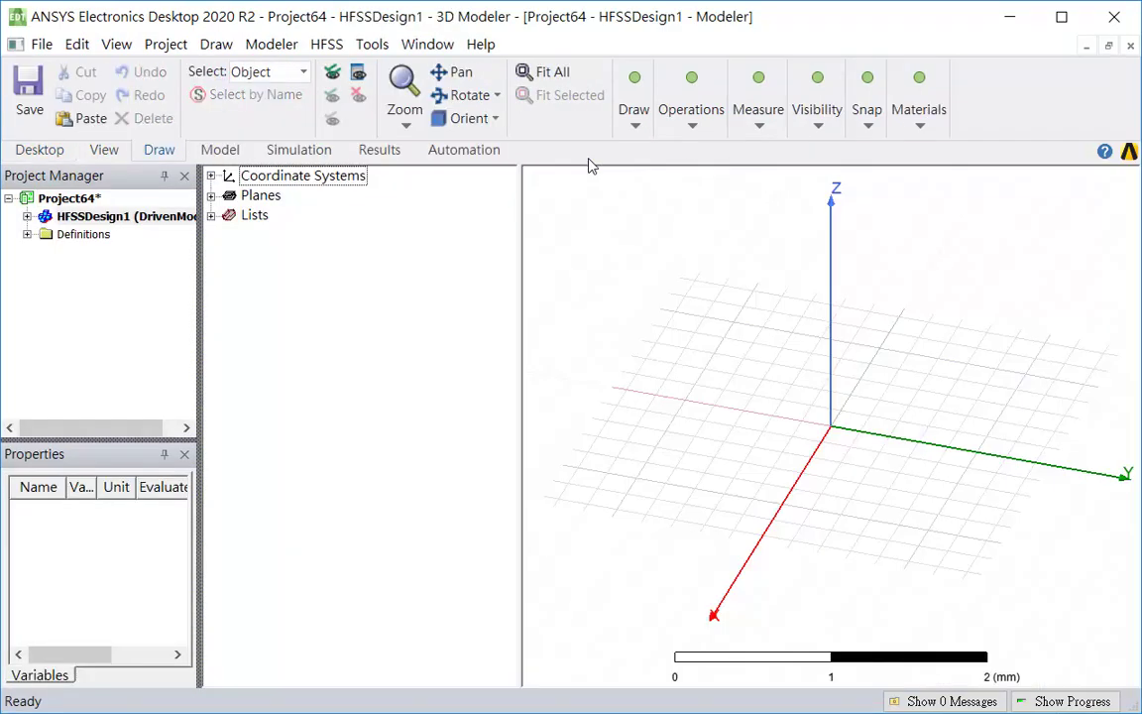
left_click_drag(520, 227, 393, 253)
Open the design properties of HFSSDesign1 and add local variables r1 and r2.
right_click(173, 217)
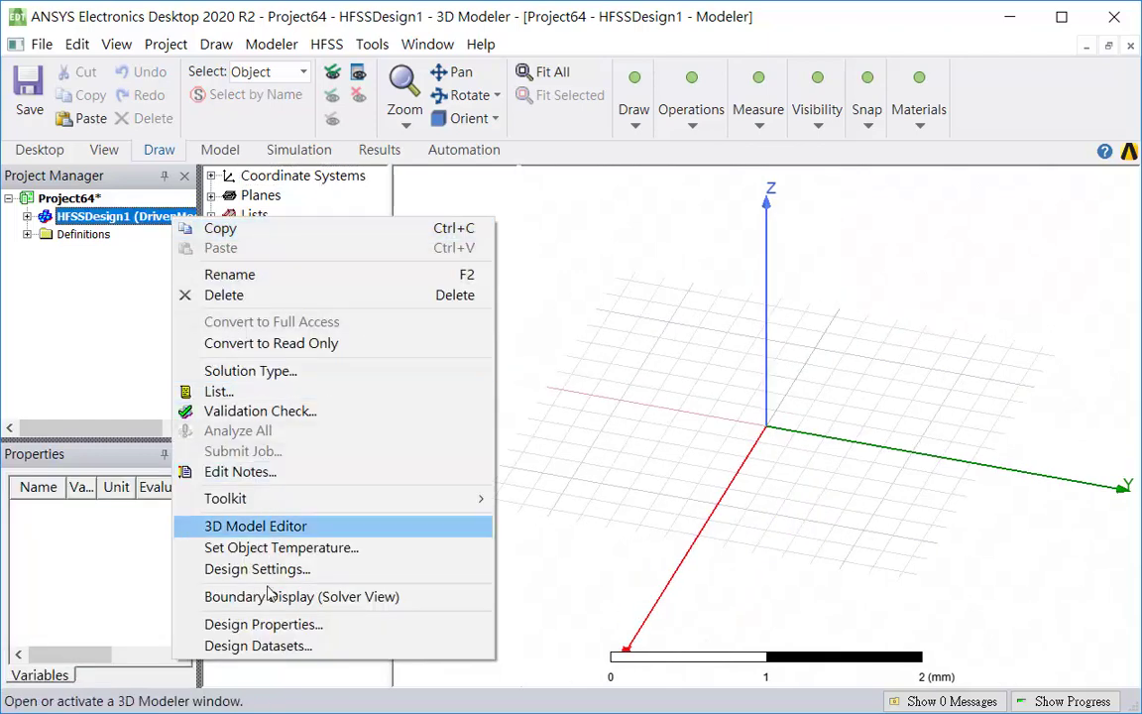
left_click(268, 625)
left_click_drag(298, 14, 580, 135)
left_click(234, 558)
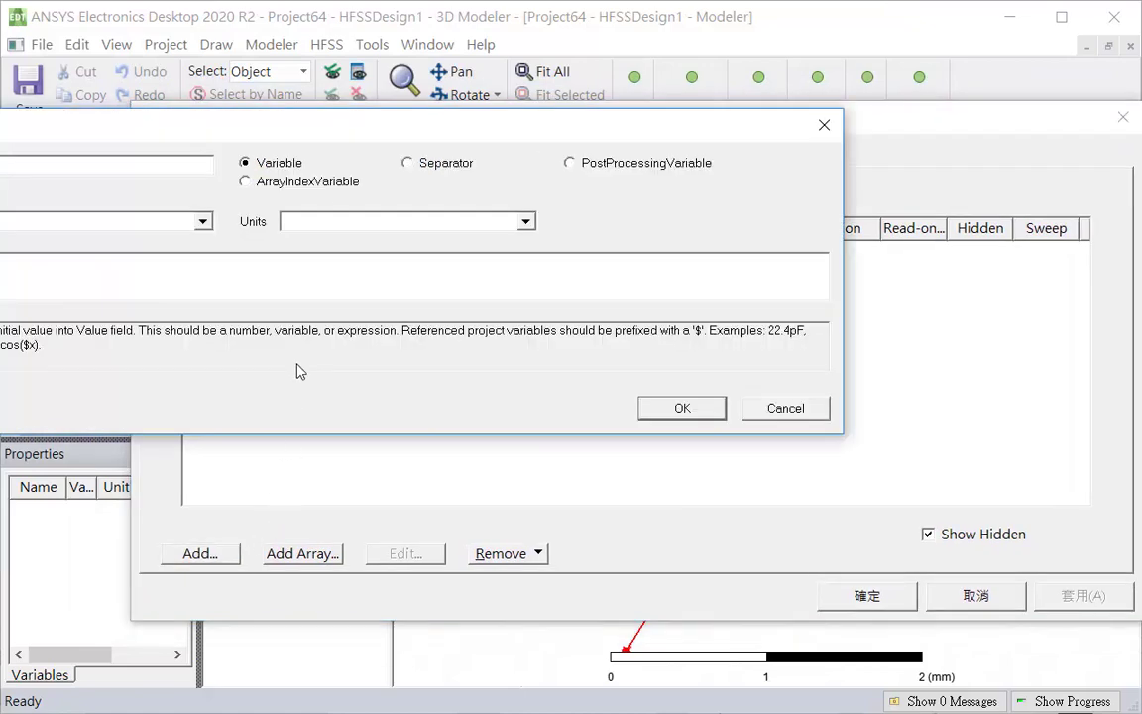
left_click_drag(348, 140, 531, 171)
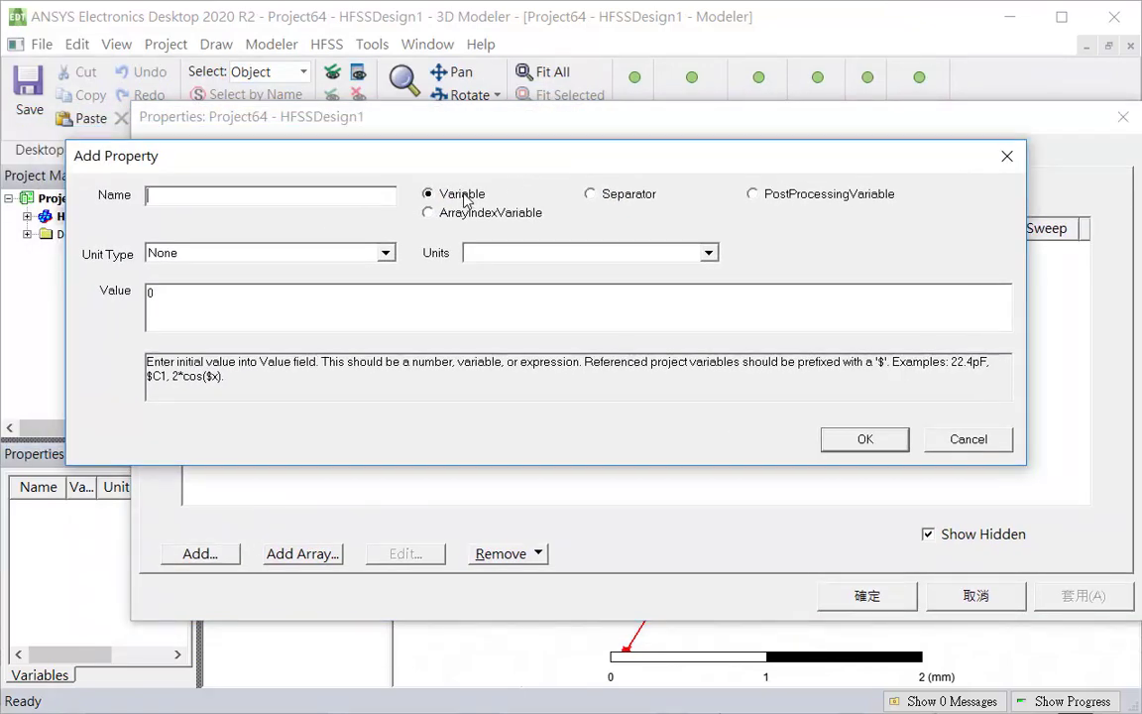
type("r1")
left_click(866, 439)
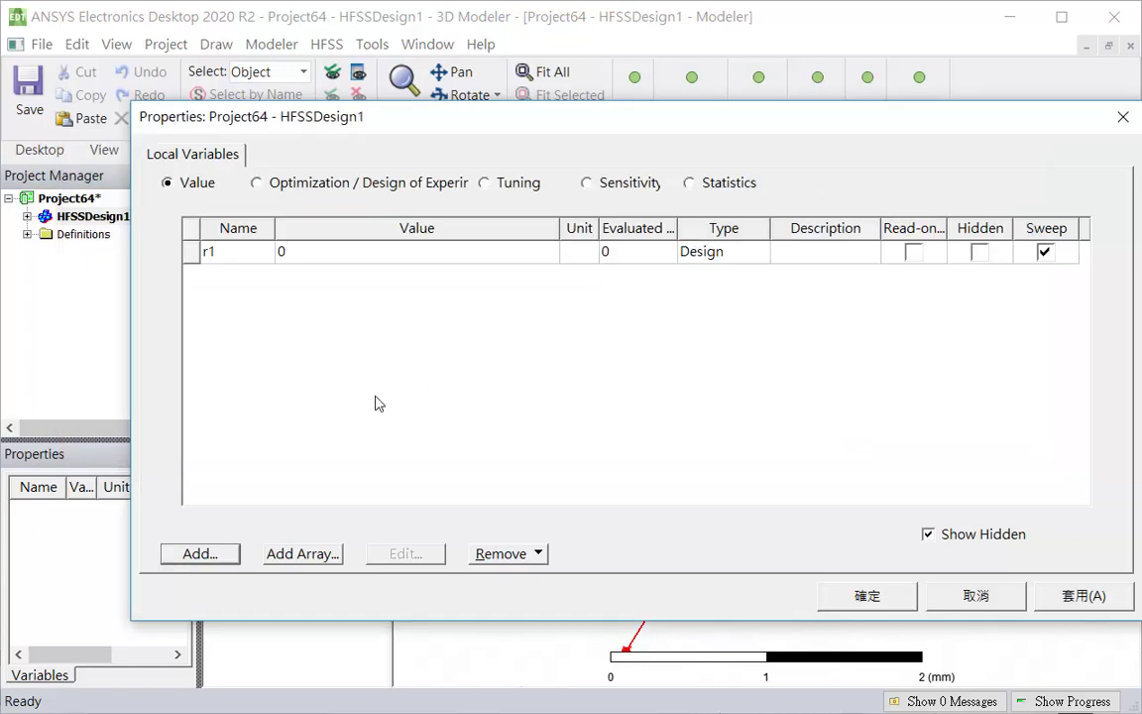
left_click(224, 562)
left_click_drag(225, 137, 449, 154)
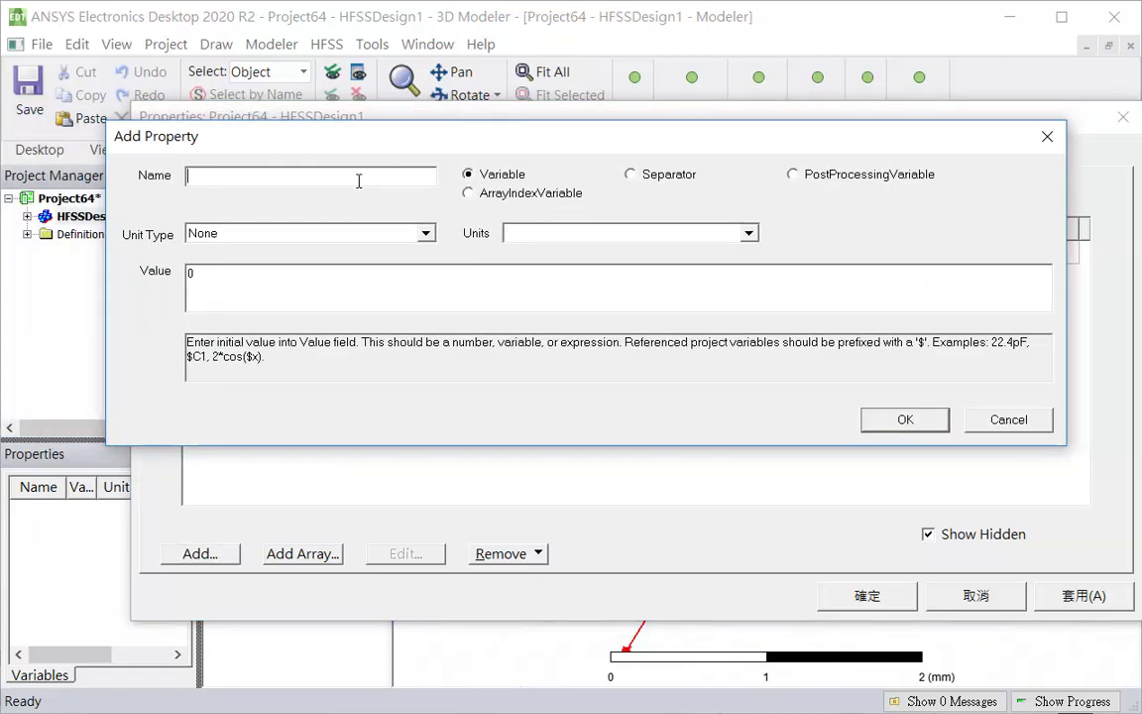
type("r2")
left_click(897, 417)
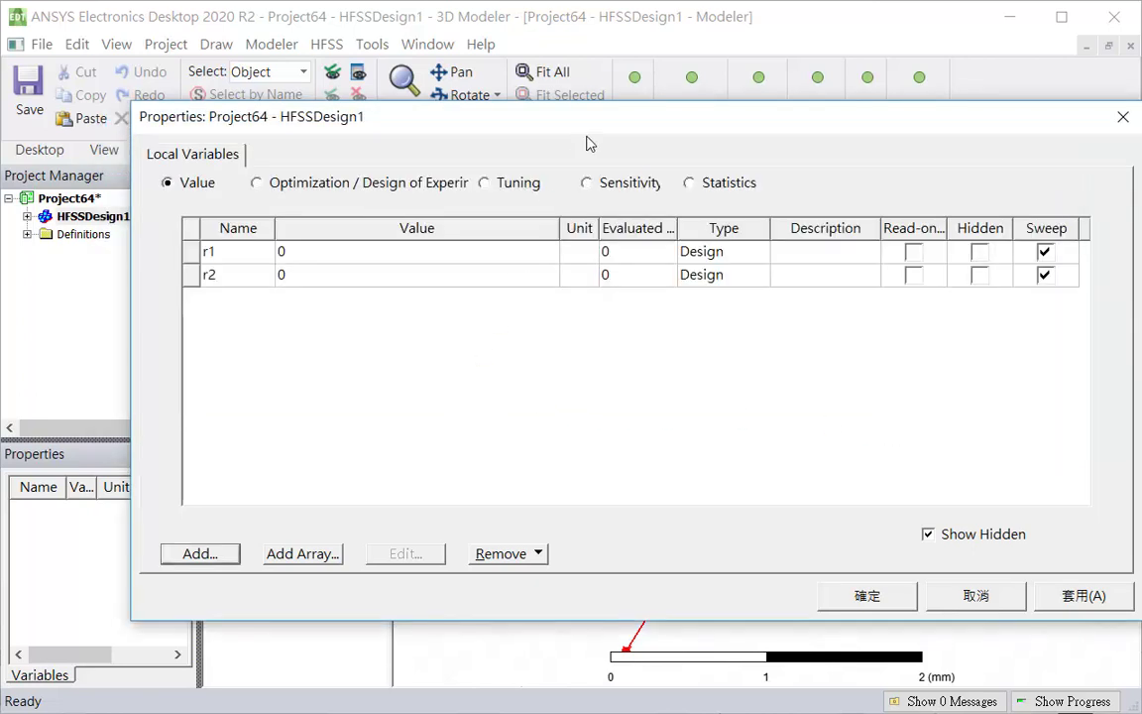
Add local variables w1 and w2 to the design properties.
left_click_drag(527, 123, 645, 153)
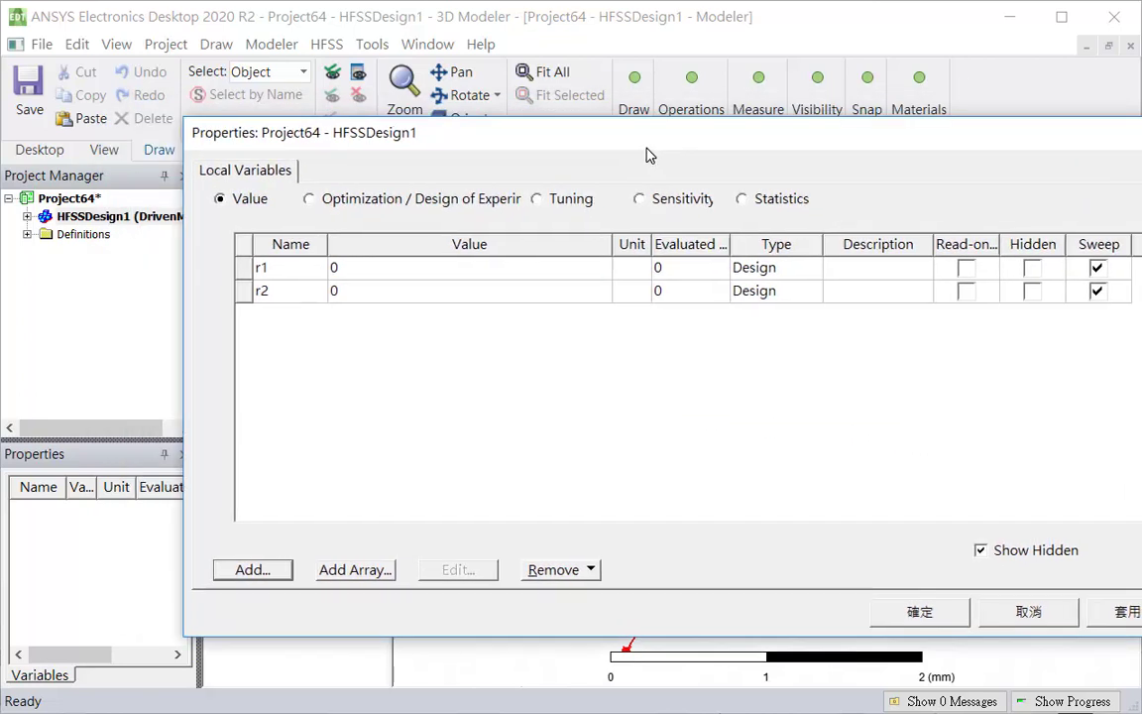
left_click(253, 572)
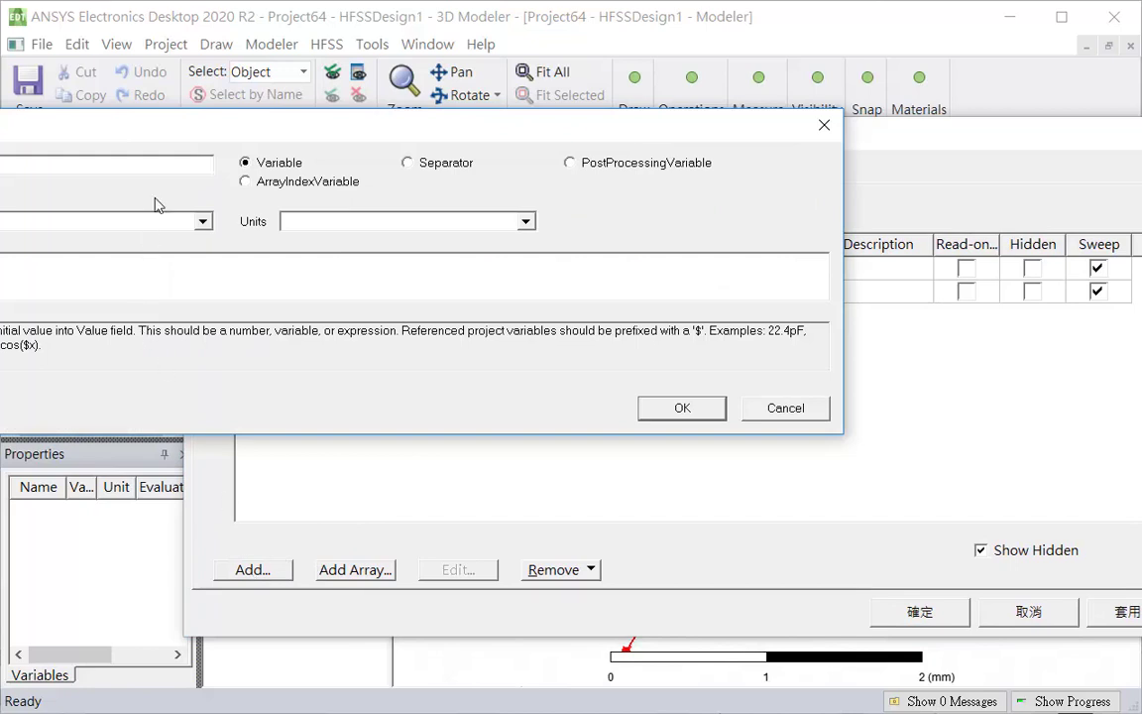
left_click_drag(191, 130, 250, 129)
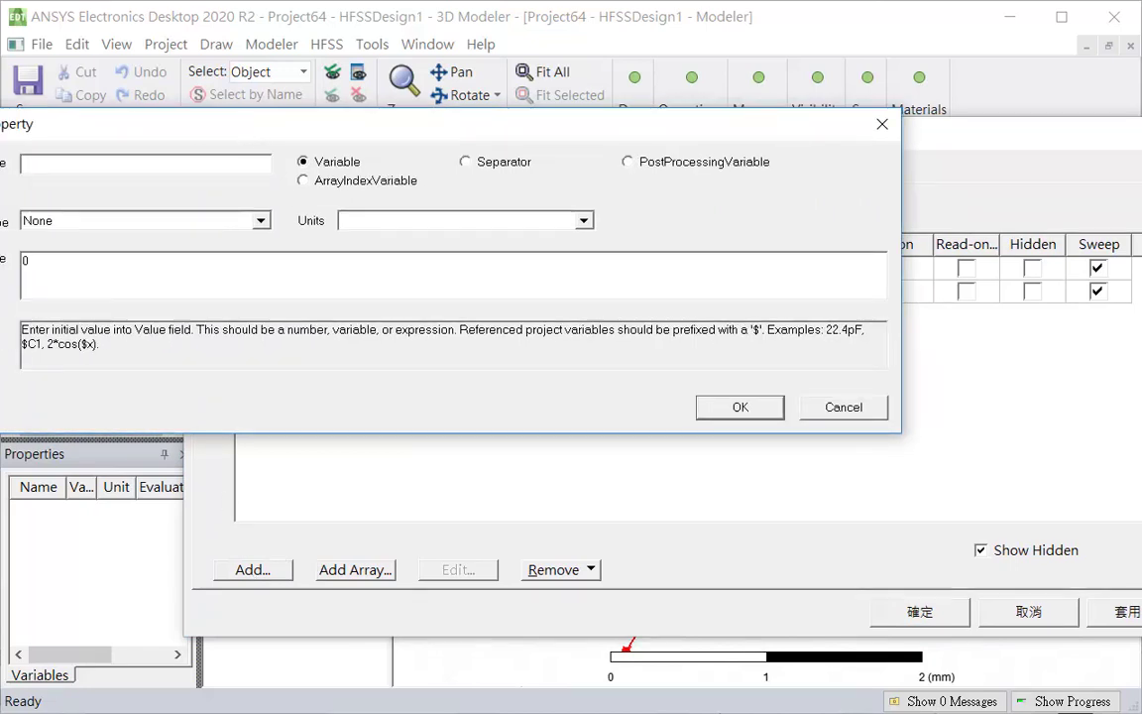
type("w1")
left_click(739, 406)
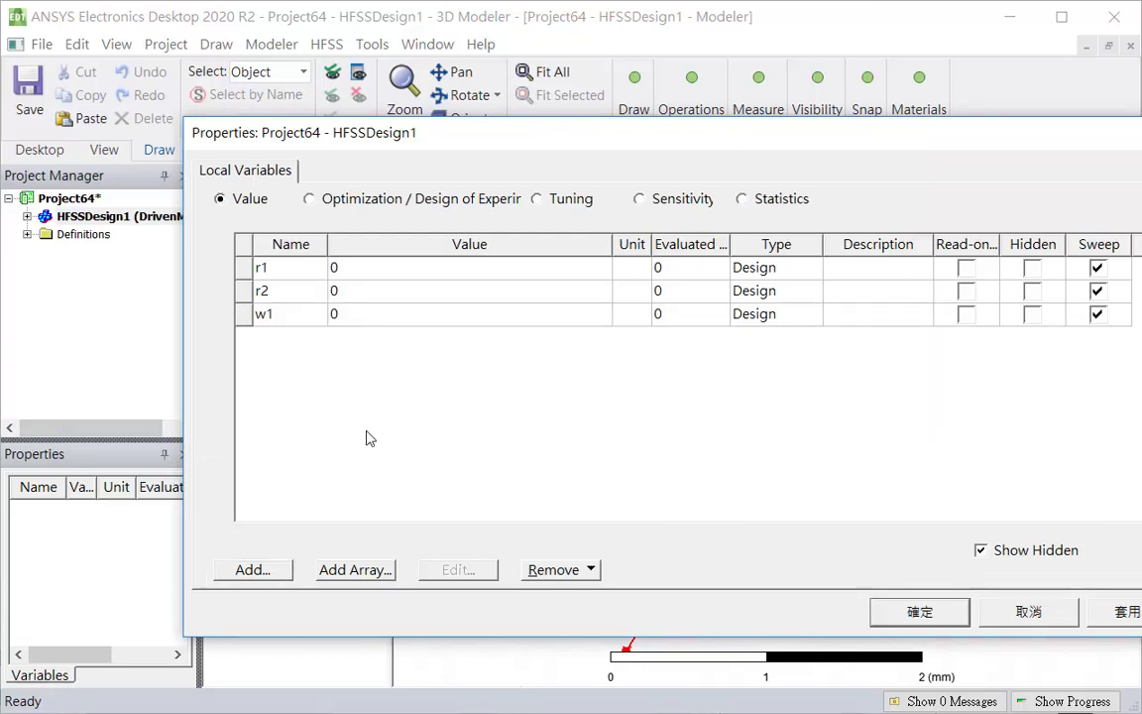
left_click(253, 570)
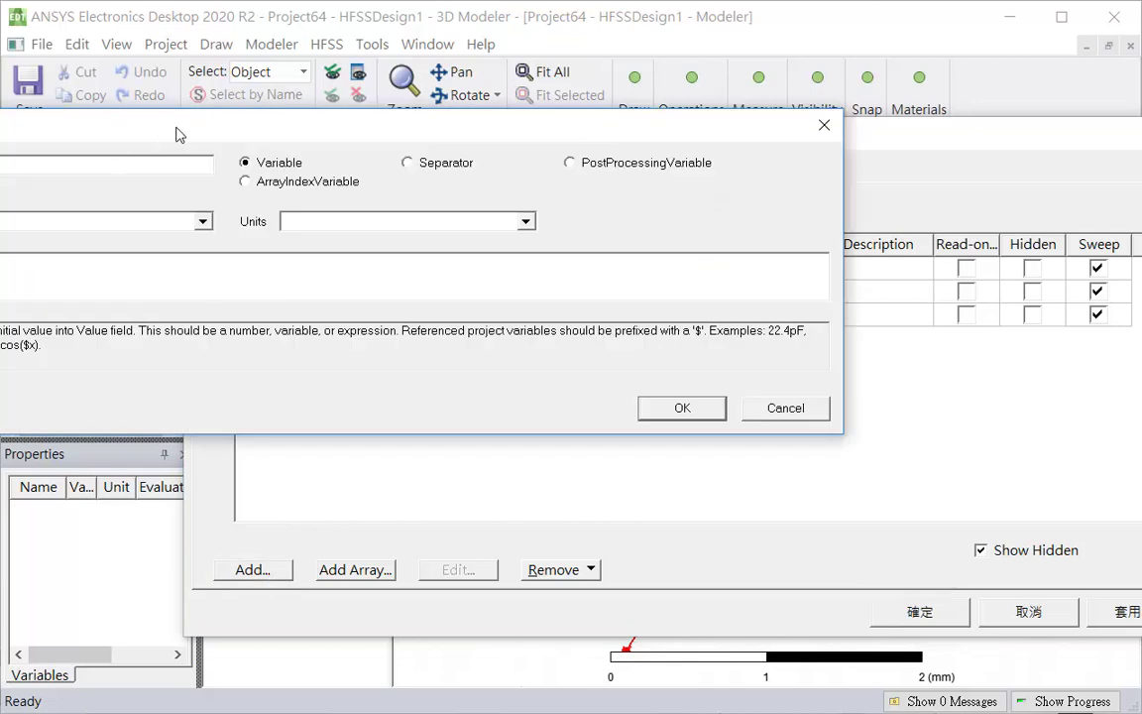
left_click_drag(202, 130, 263, 138)
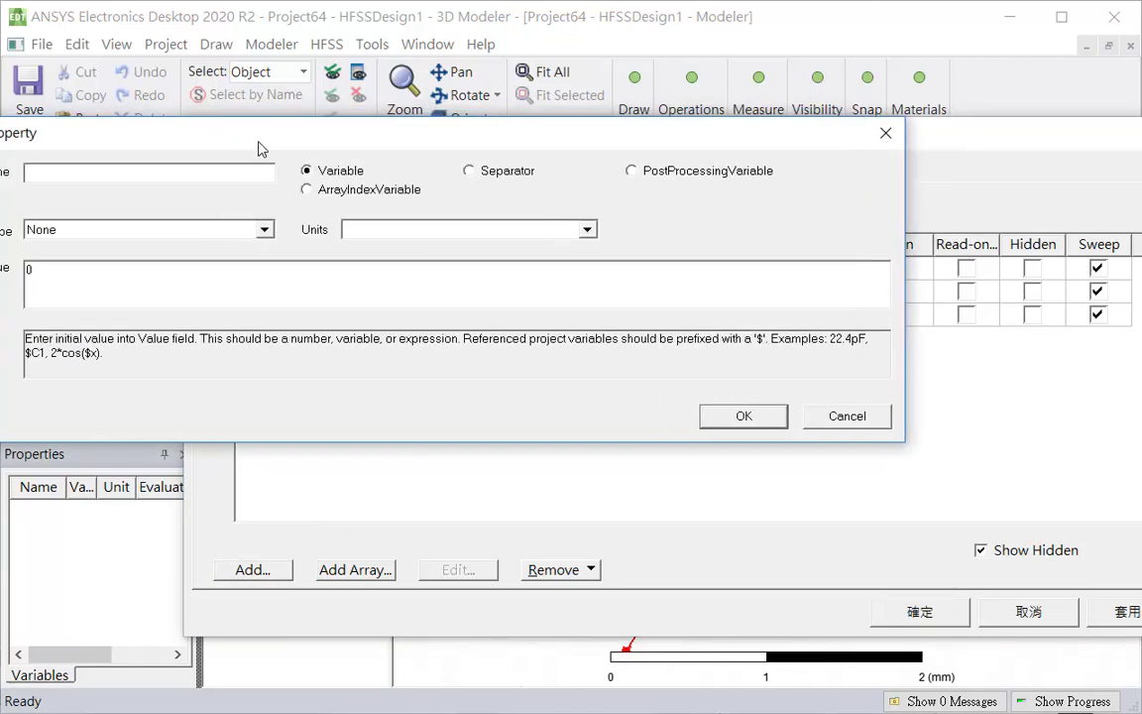
type("w2")
left_click(736, 417)
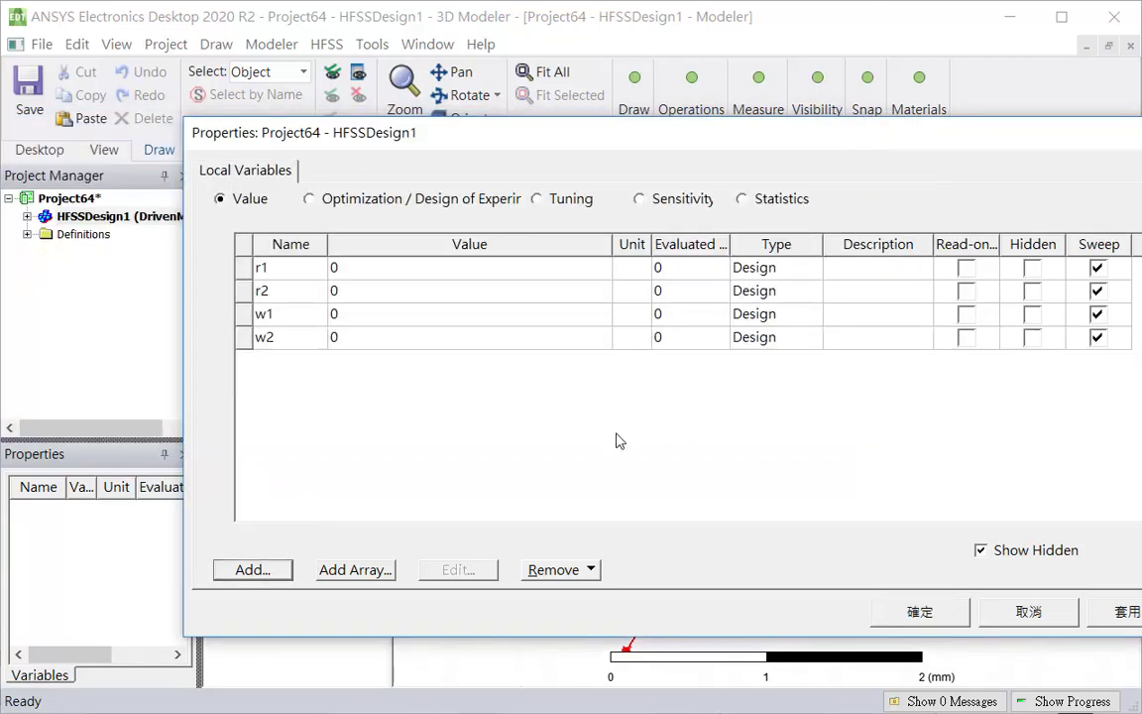
Add local variables t0 and pitch to the design properties.
left_click(262, 570)
left_click_drag(291, 126, 429, 163)
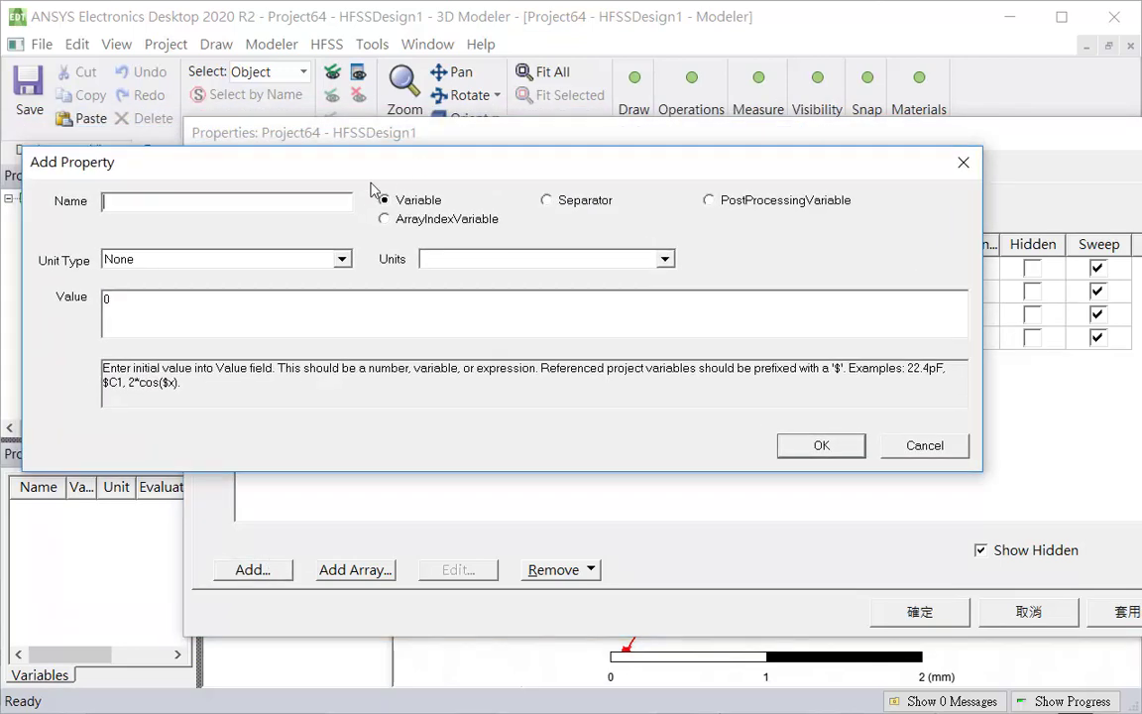
type("t0")
left_click(808, 446)
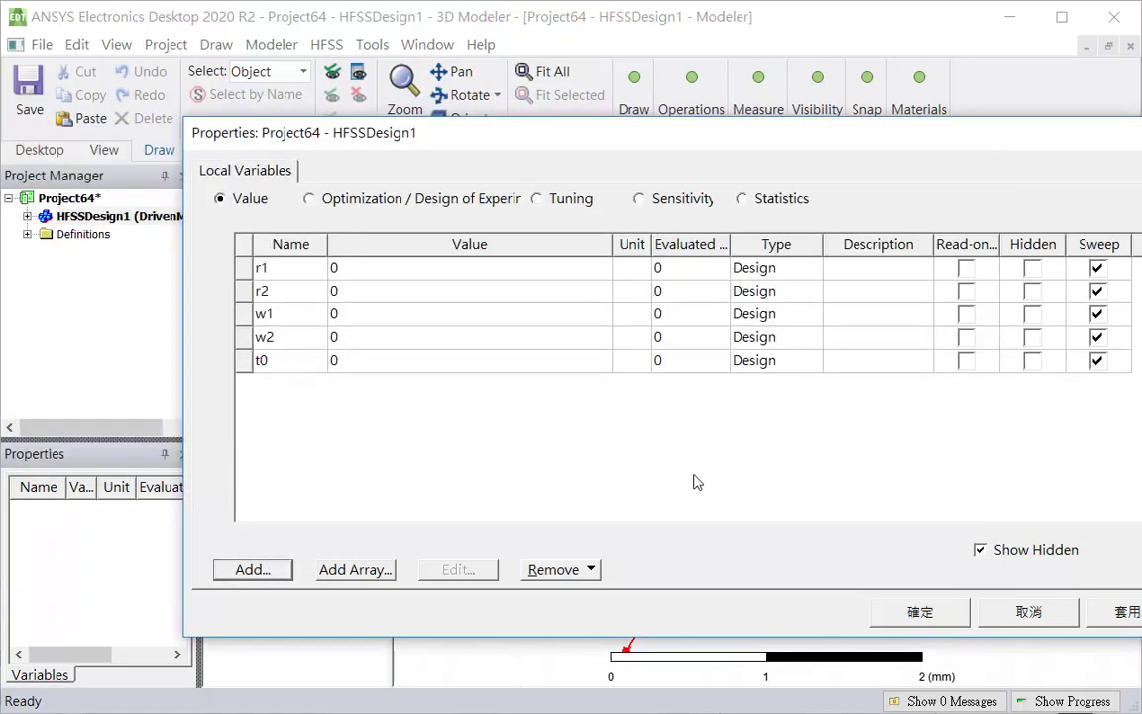
left_click(264, 572)
left_click_drag(281, 119, 353, 135)
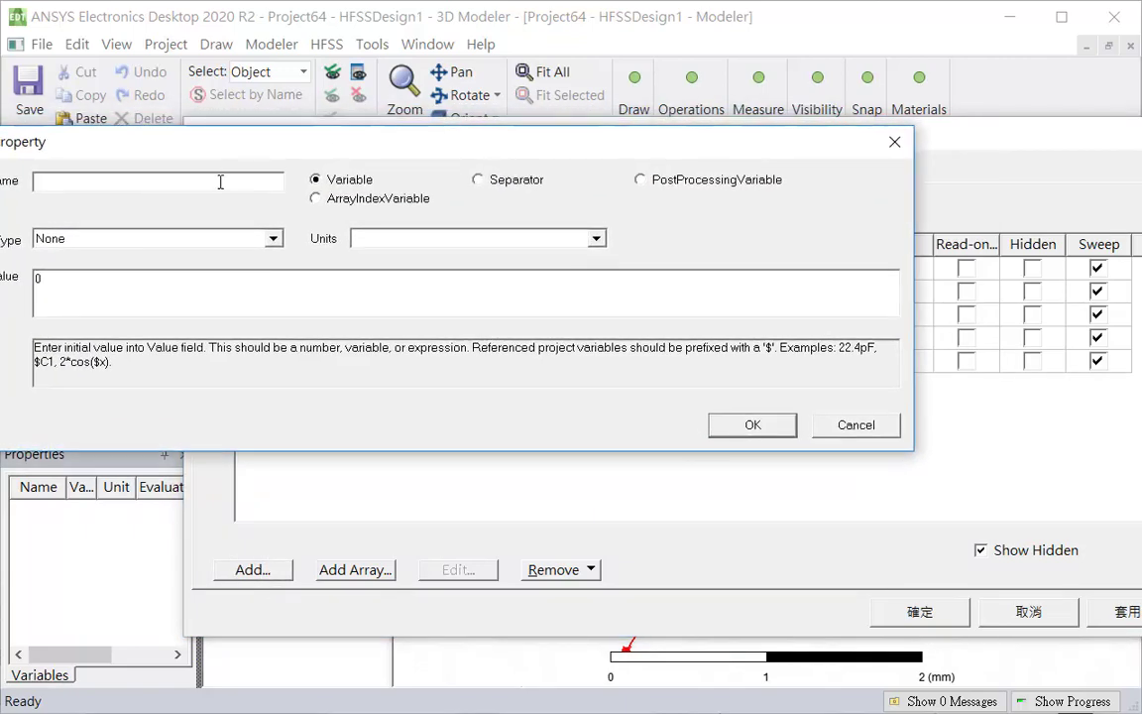
type("pitch")
left_click(751, 424)
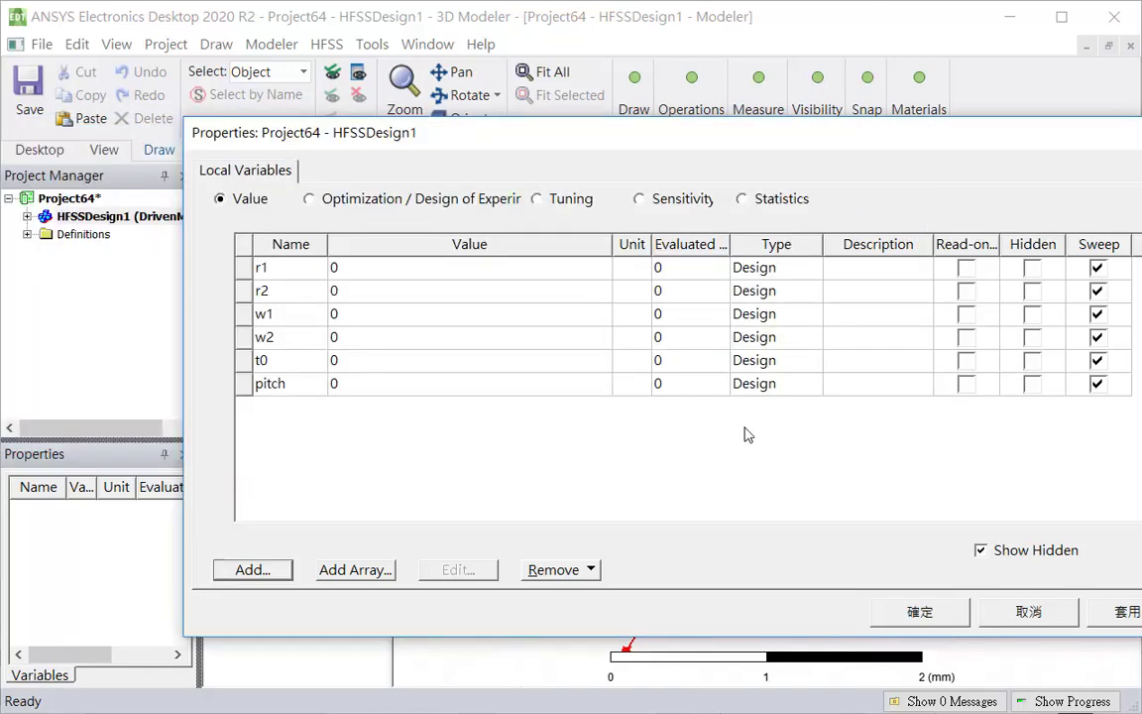
Add a local variable named N to the design properties.
left_click(248, 568)
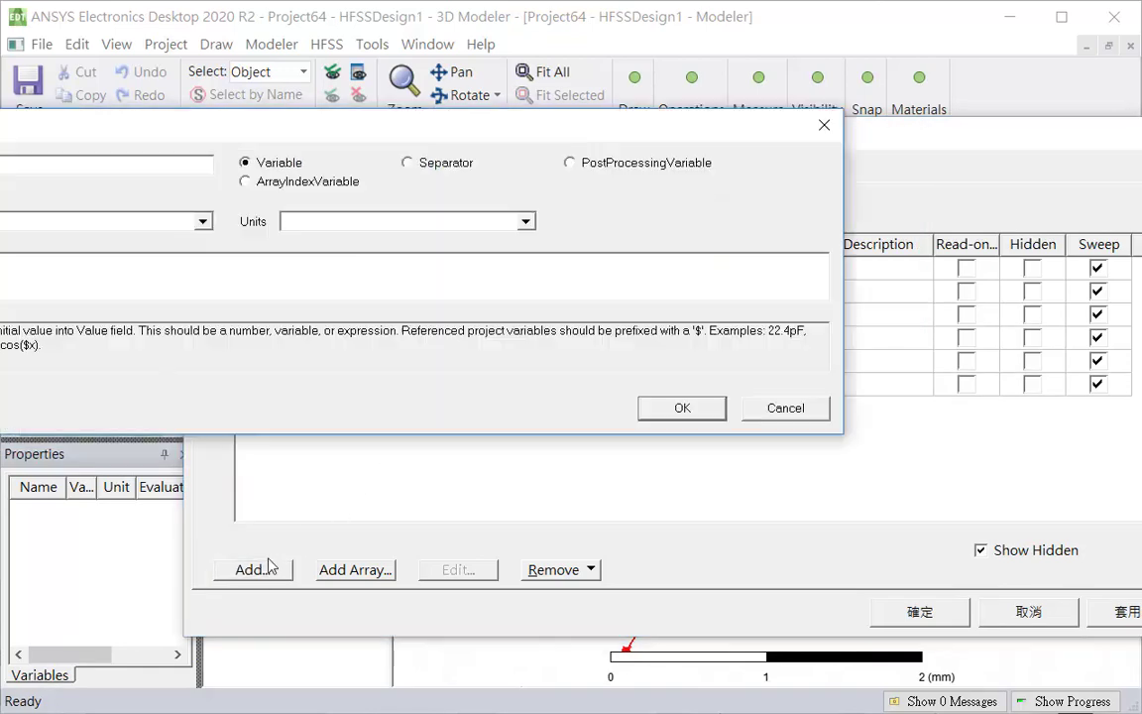
left_click_drag(172, 114, 227, 122)
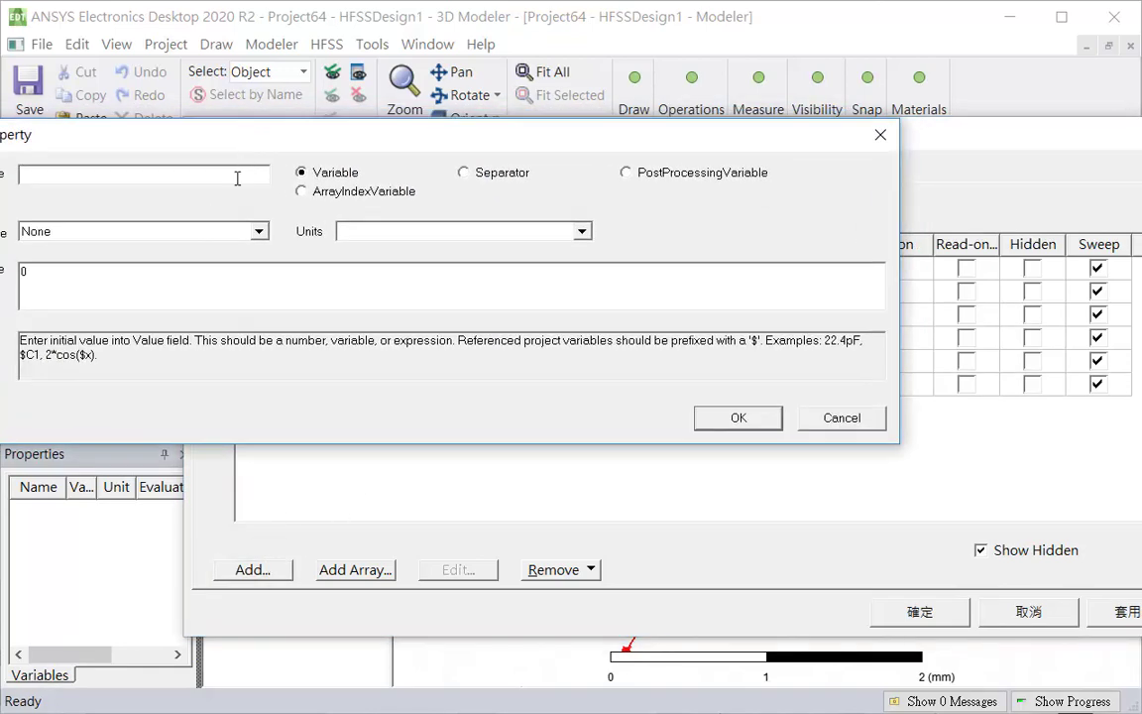
type("N")
left_click(739, 418)
Set the value of variable r1 to 3 mm and r2 to 2 mm.
left_click(380, 265)
left_click(380, 266)
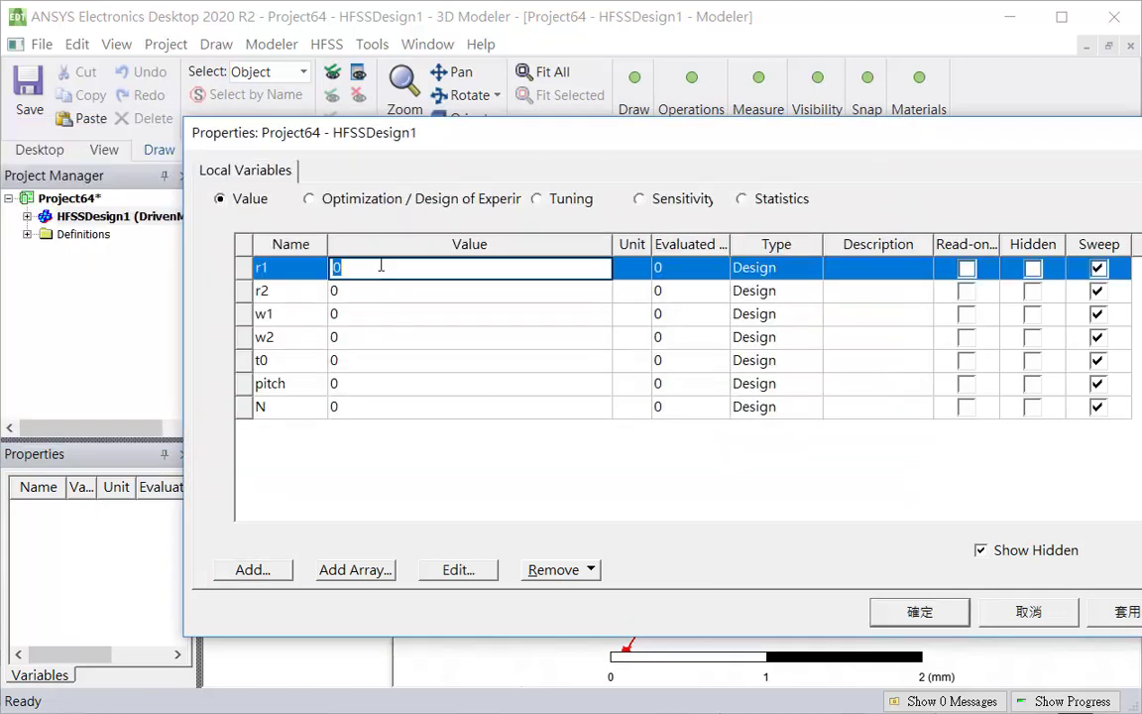
type("3mm")
left_click(380, 295)
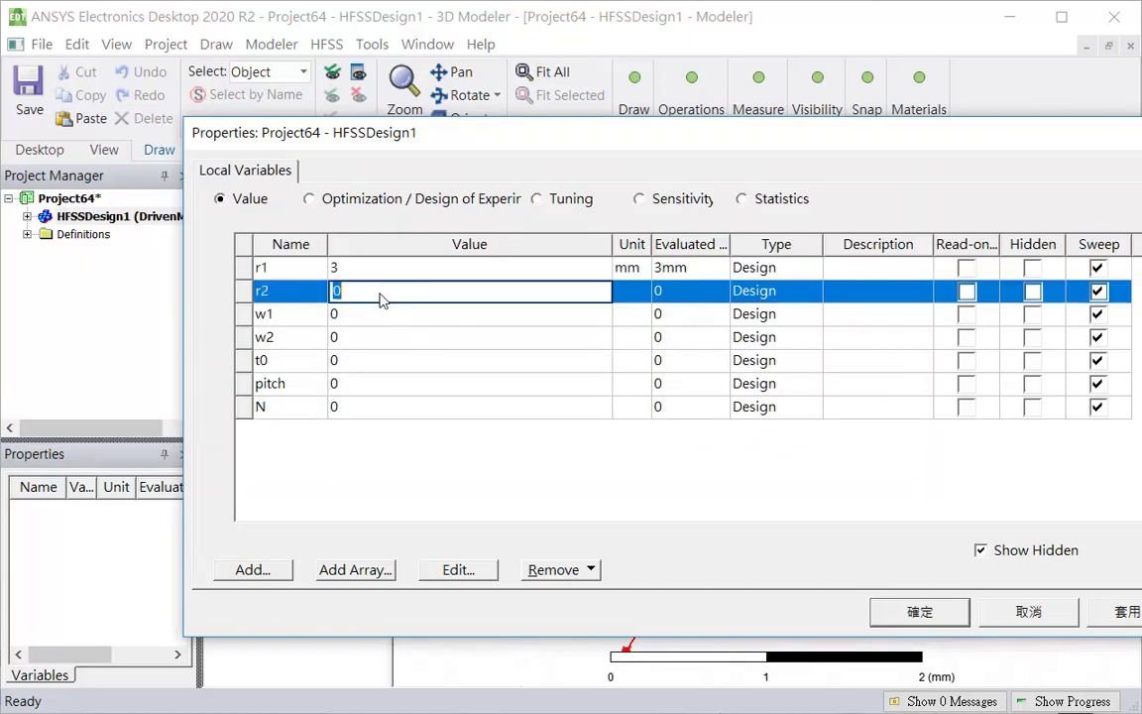
type("2mm")
Set the value of variable w1 to 0.5 mm and w2 to 0.3 mm.
left_click(385, 320)
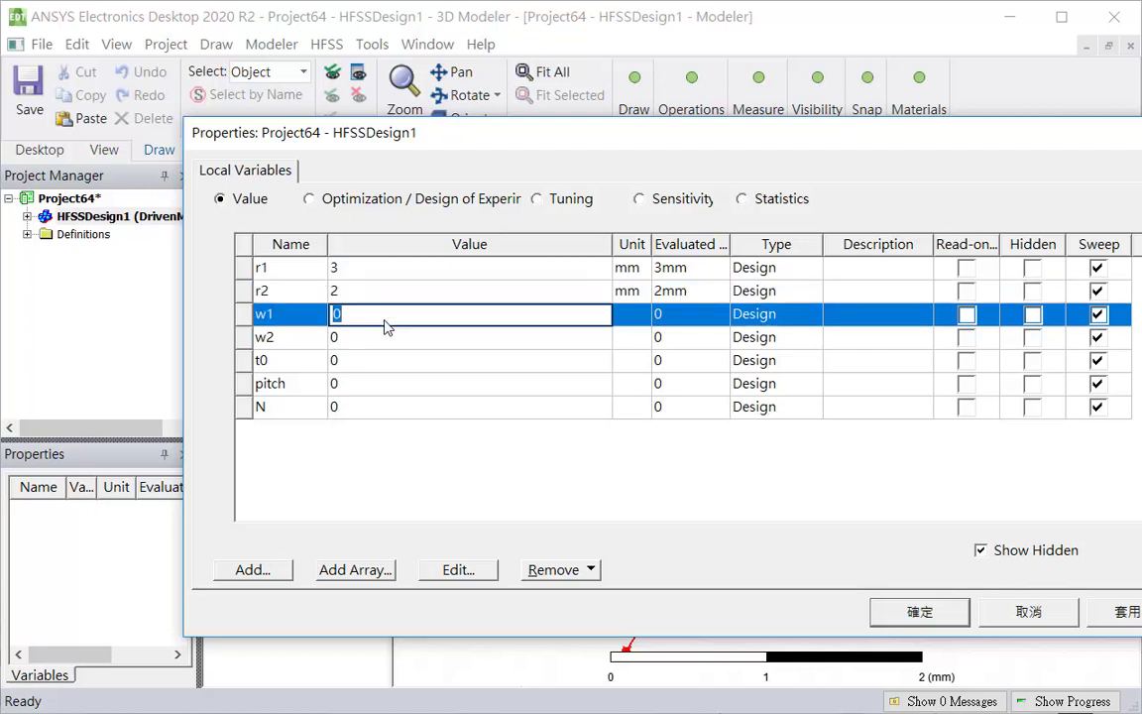
type("0.5mm")
left_click(402, 336)
type("0.3mm")
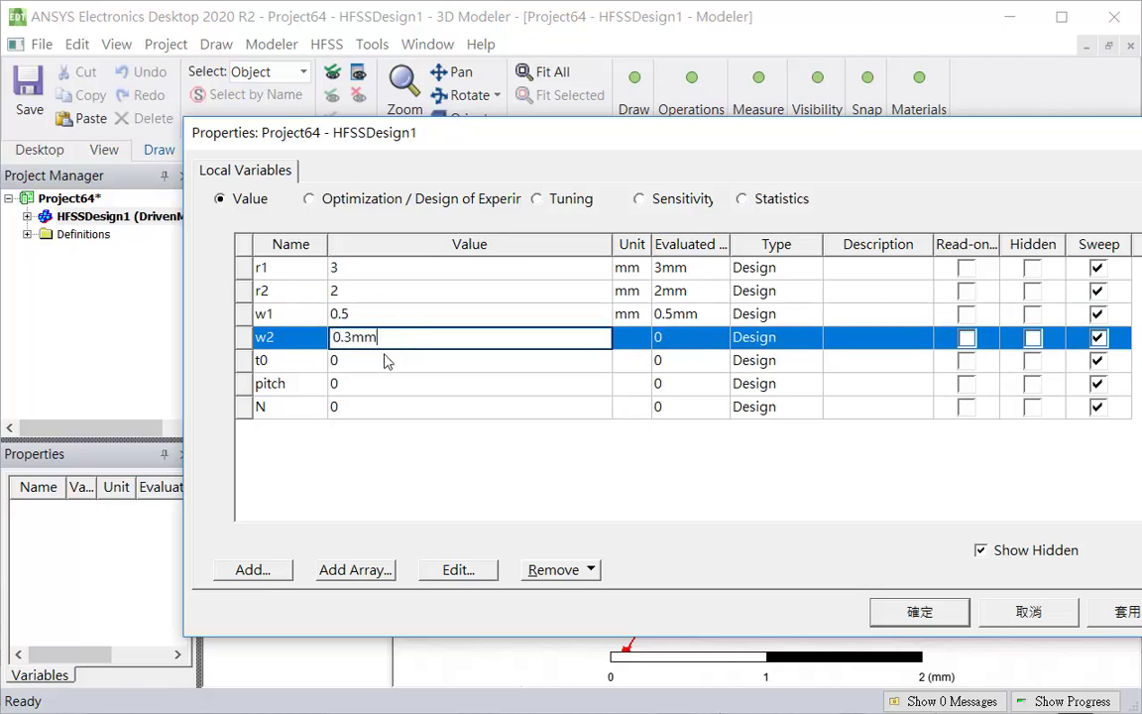
Set the value of variable t0 to 0.1 mm and pitch to 1 mm.
left_click(385, 360)
type("0.1")
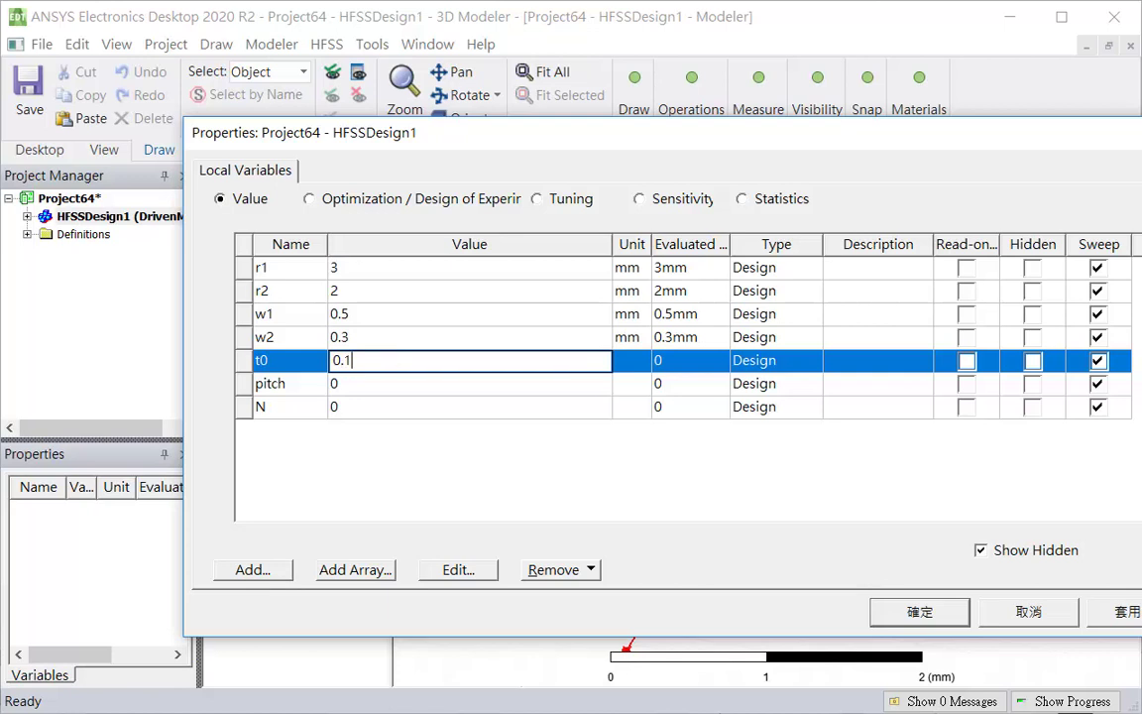
type("mm")
left_click(403, 388)
type("1mm")
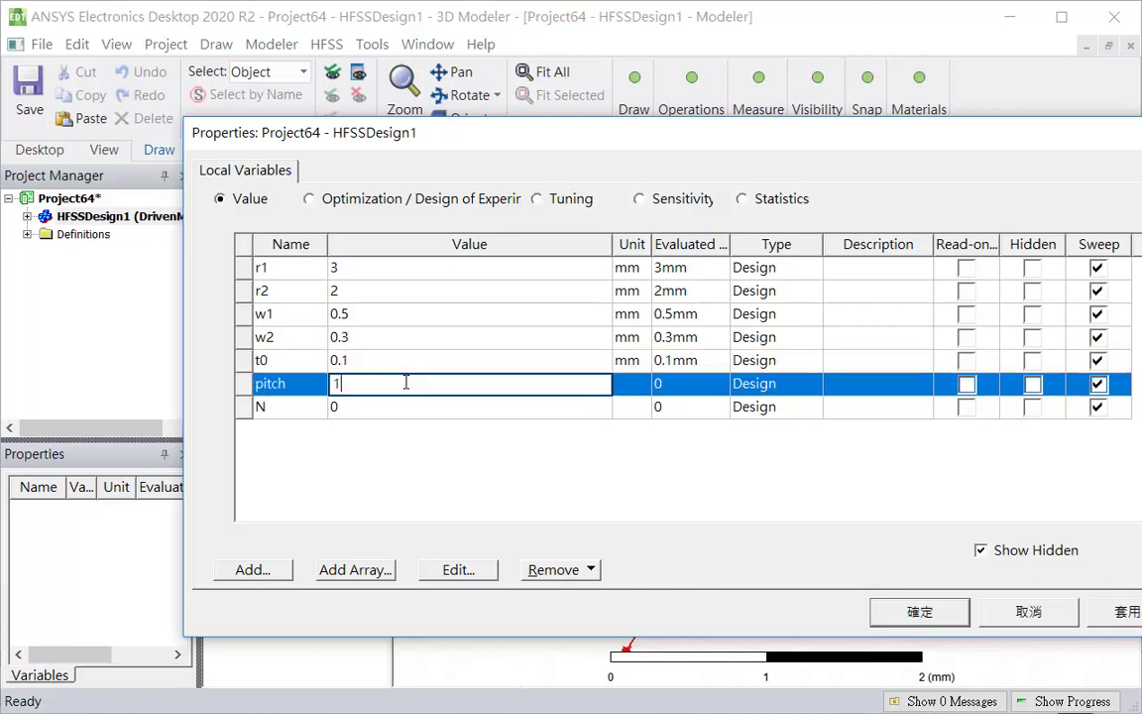
Set variable N to 10 without a unit and accept the design variables.
left_click(421, 413)
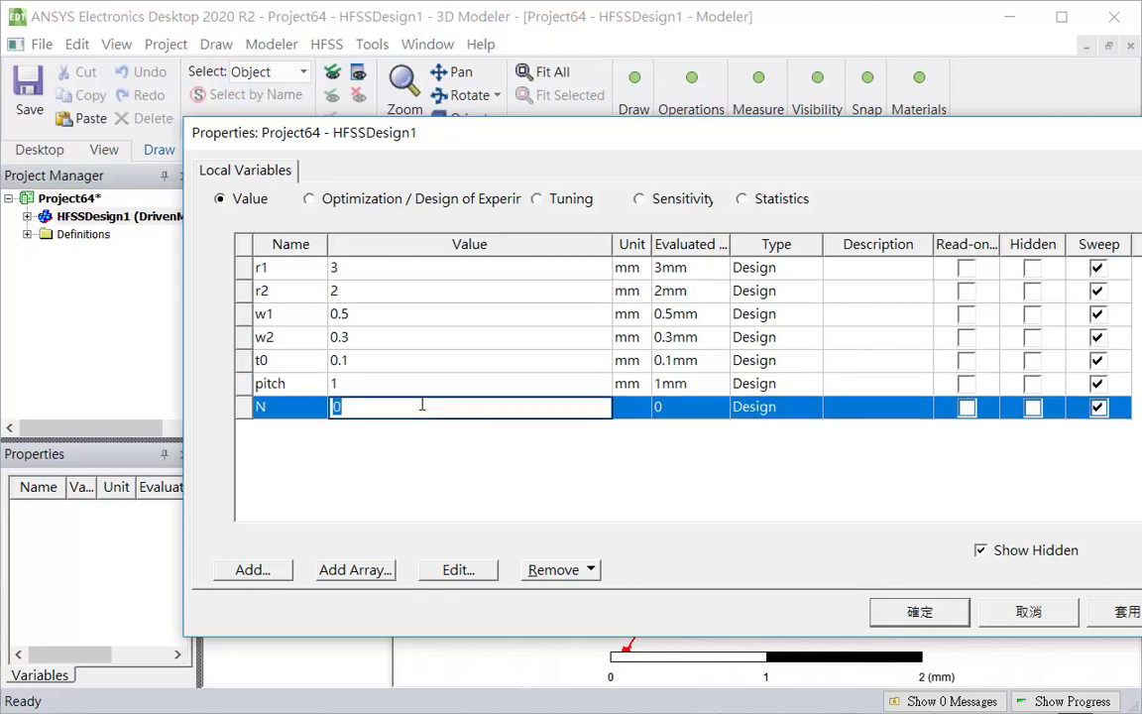
type("10")
left_click(432, 441)
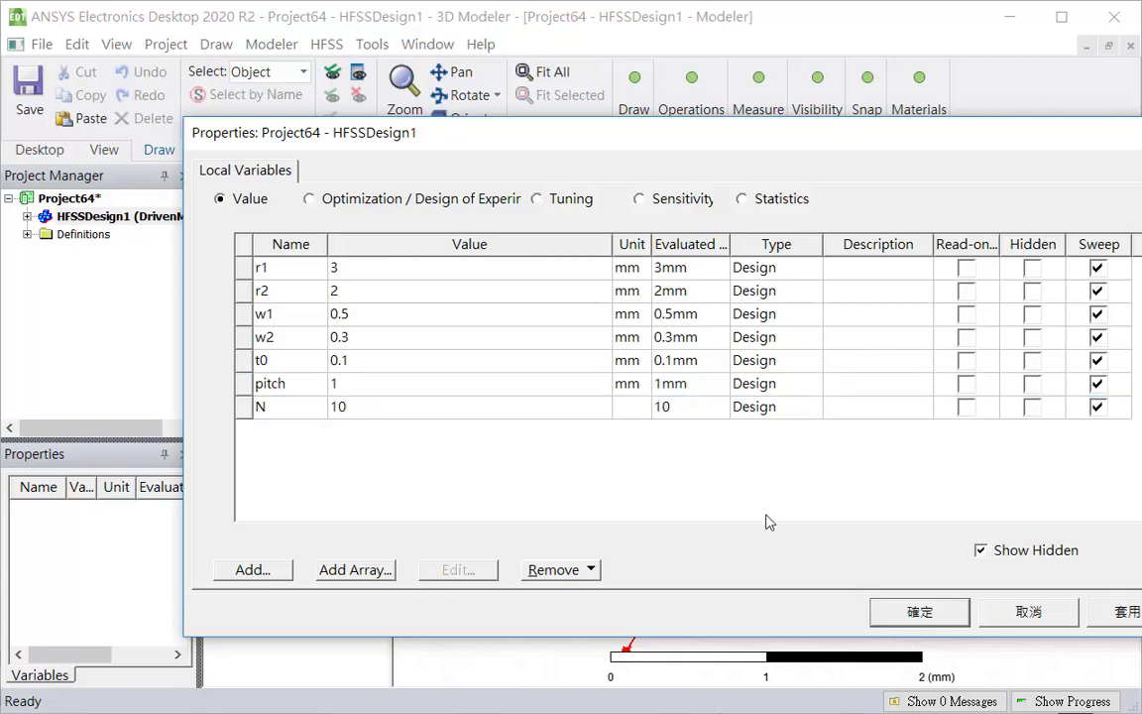
left_click(921, 611)
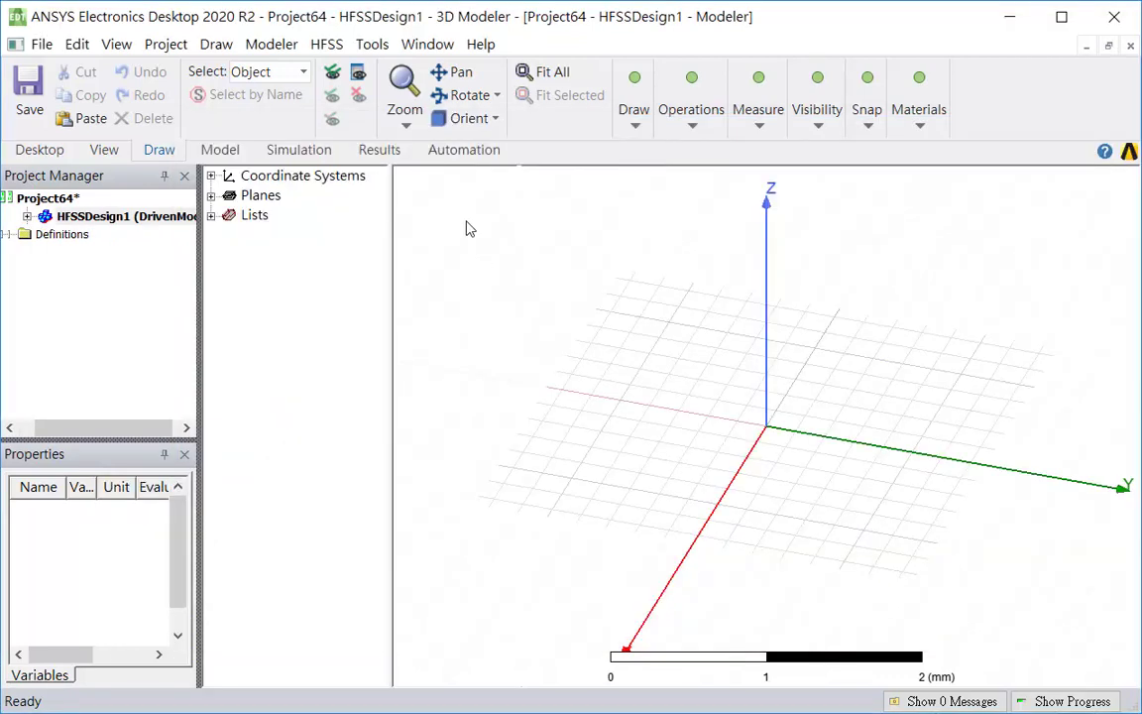
Start an equation-based curve and define its X(_t) expression as (r1+w1/2)*cos(_t).
left_click(635, 117)
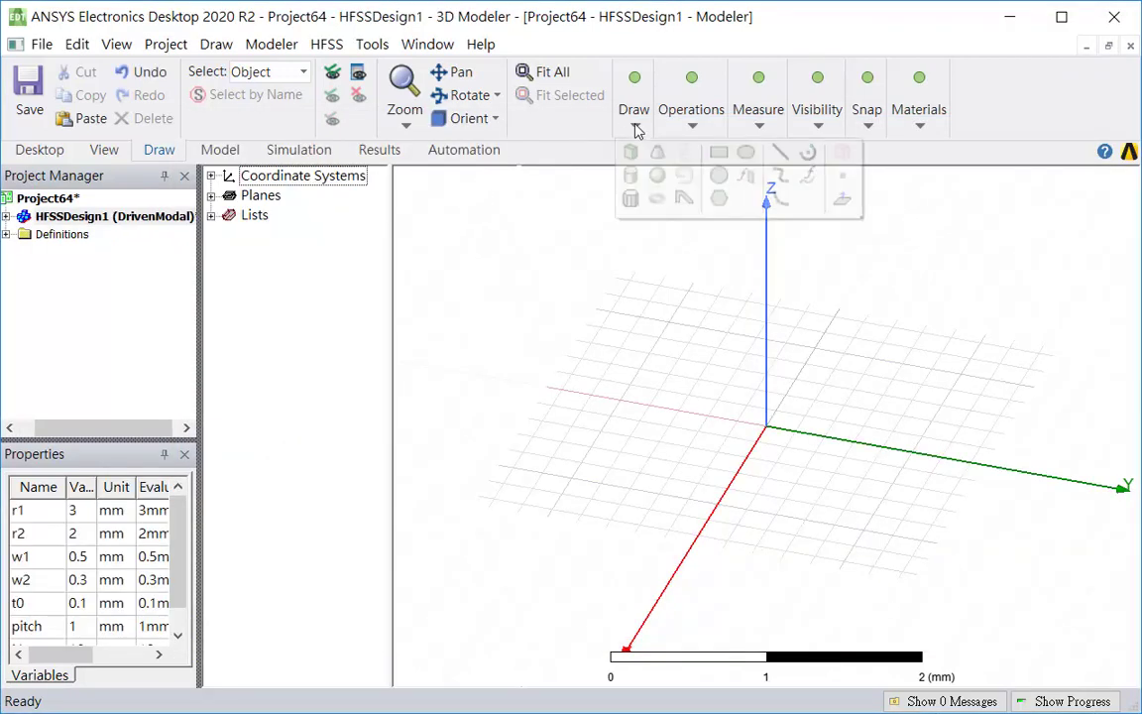
left_click(779, 178)
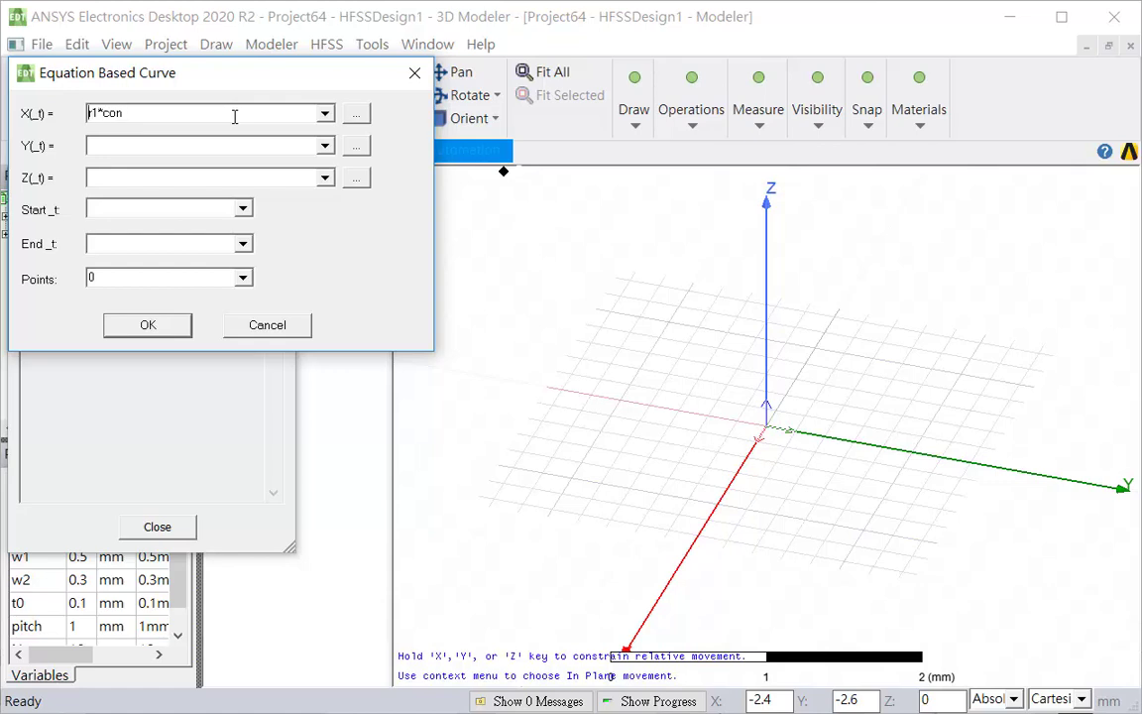
type("(r1+w1/2)")
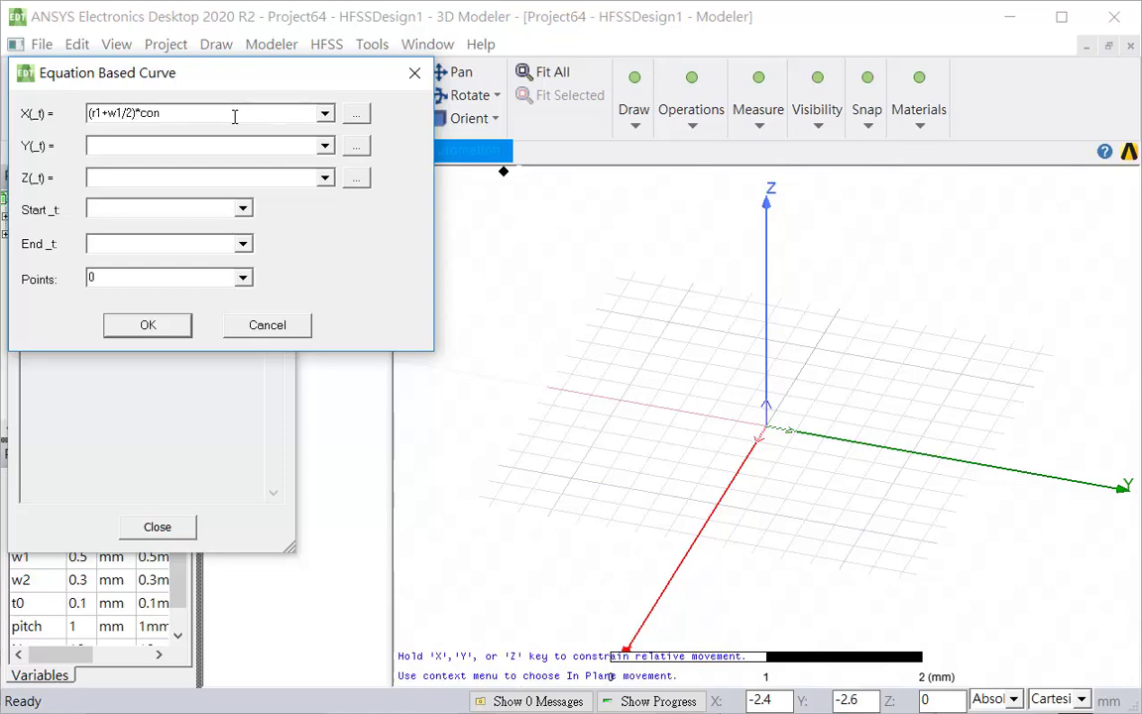
left_click(235, 114)
Reuse the X(_t) expression for Y(_t) and change it to (r2+w1/2)*sin(_t).
left_click_drag(235, 116, 81, 111)
key("ctrl+c")
left_click(124, 145)
key("ctrl+v")
double_click(97, 146)
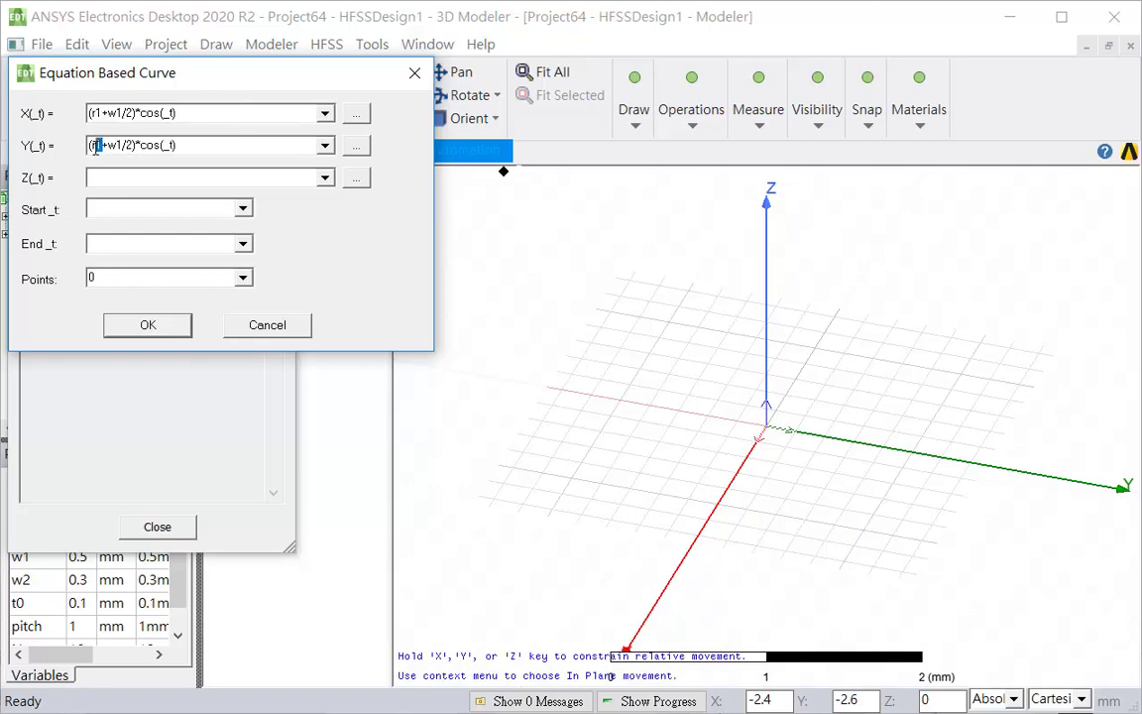
type("2")
left_click_drag(157, 149, 142, 149)
type("sin")
Define the curve's Z(_t) as pitch*_t/2/pi, with _t running from 0 to 2*pi.
left_click(212, 179)
type("pitch")
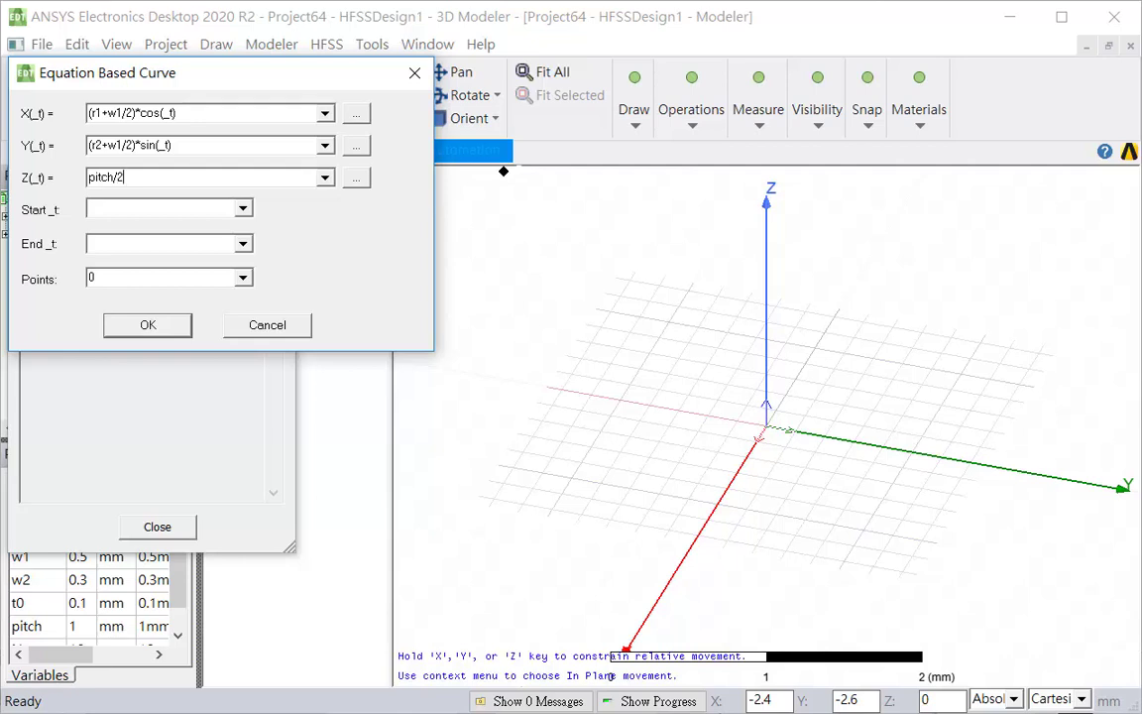
key("BackSpace")
key("BackSpace")
left_click(195, 249)
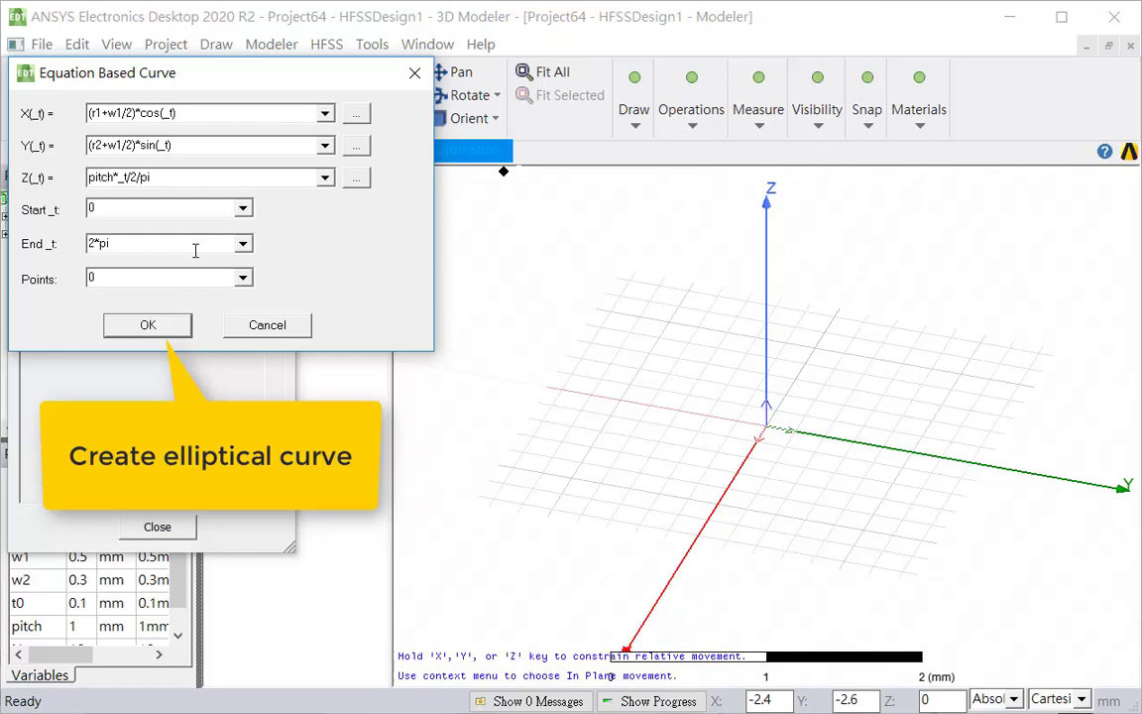
Create the outer elliptical curve from the entered equations.
left_click(166, 332)
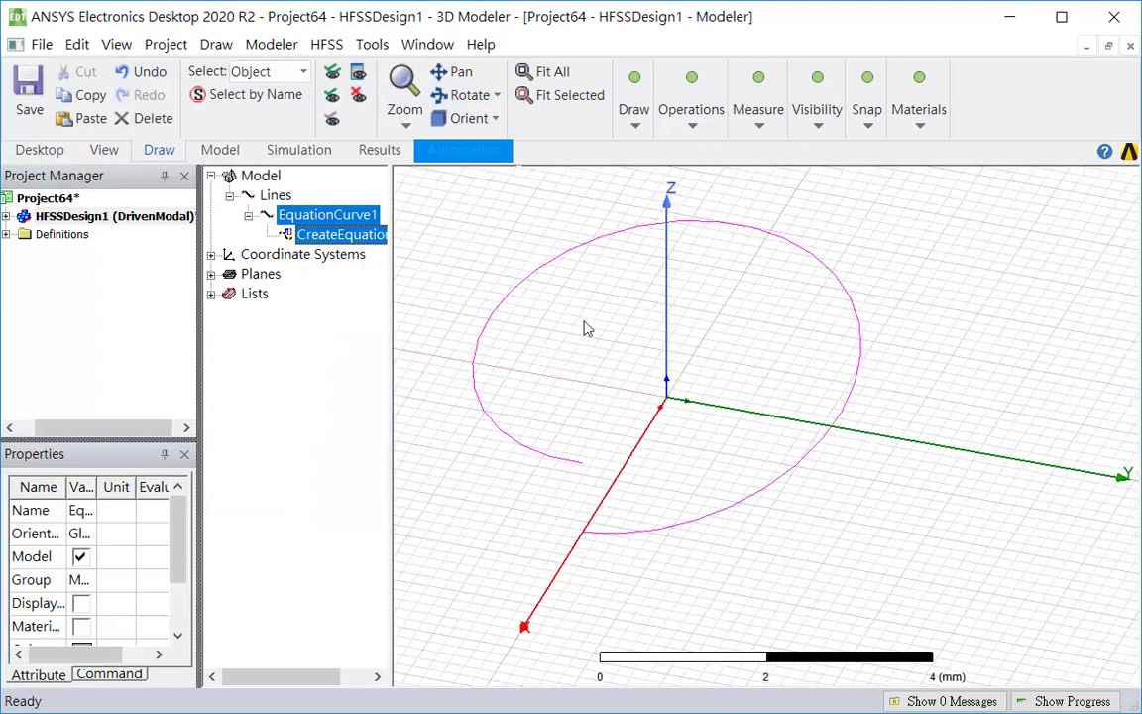
left_click_drag(585, 329, 542, 301, "alt")
left_click(379, 220)
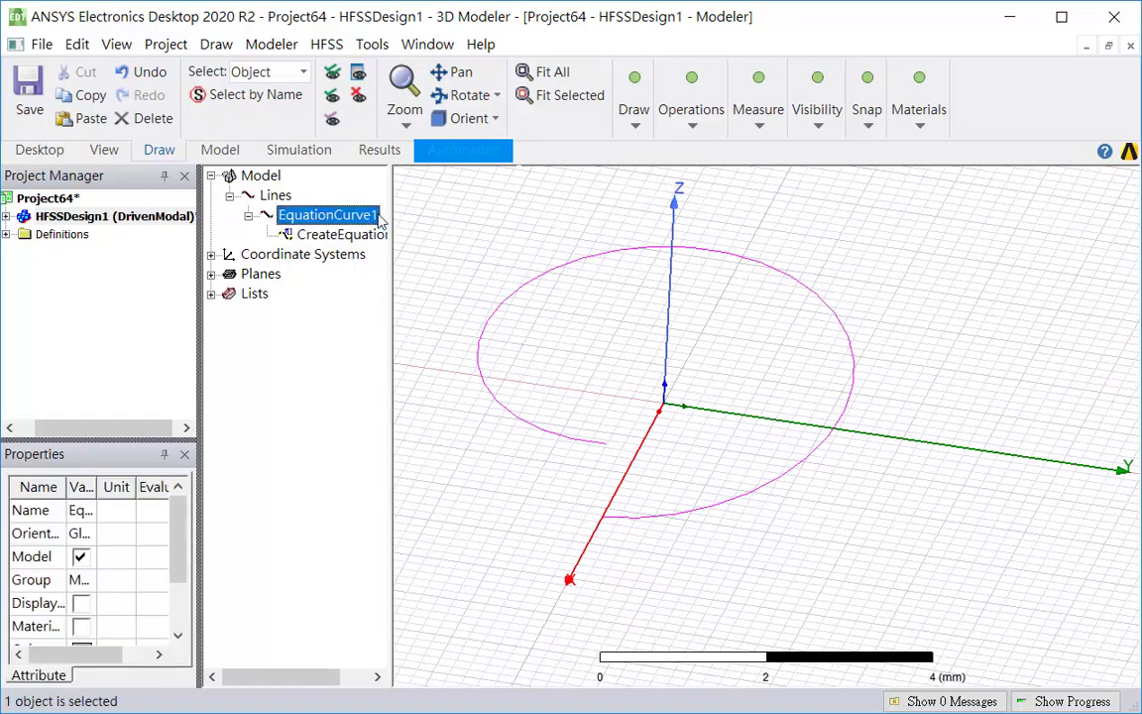
left_click(324, 203)
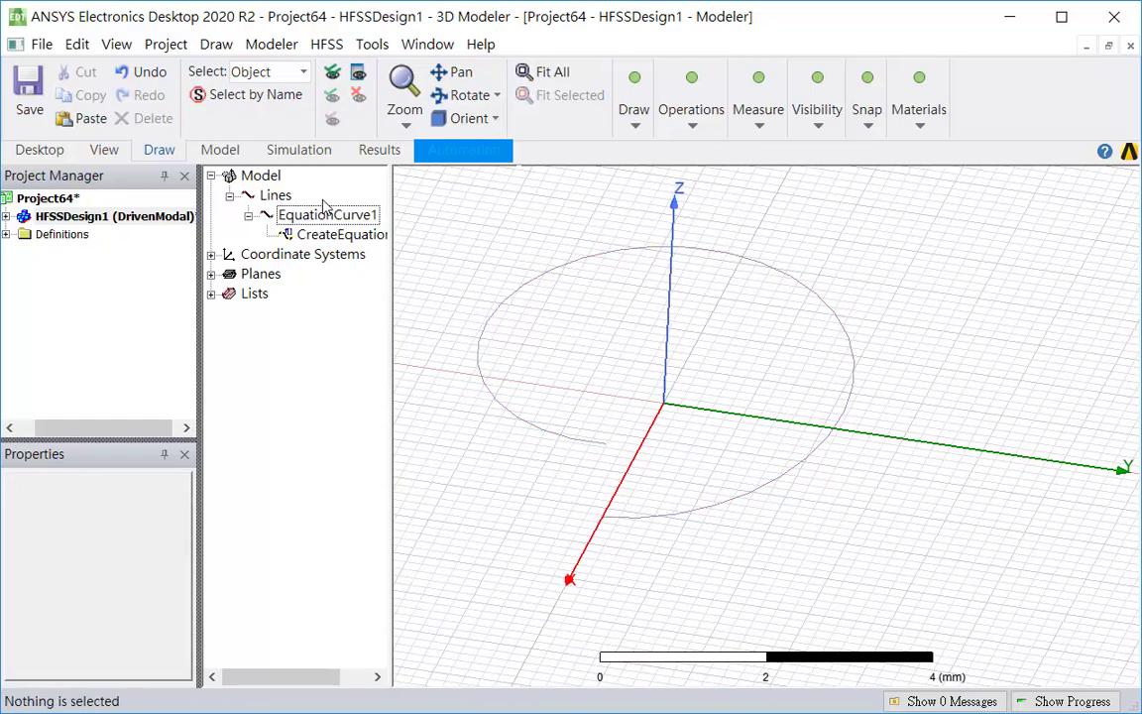
Duplicate EquationCurve1 in place.
left_click(281, 210)
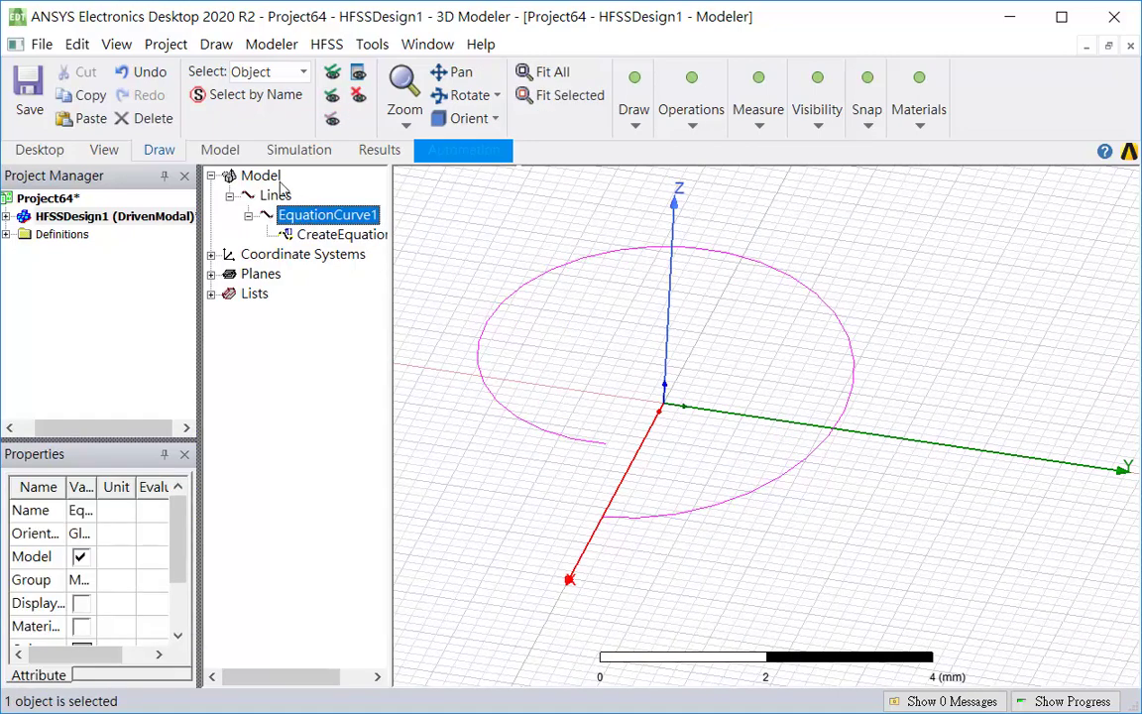
left_click(275, 196)
left_click(301, 215)
key("ctrl+c")
key("ctrl+v")
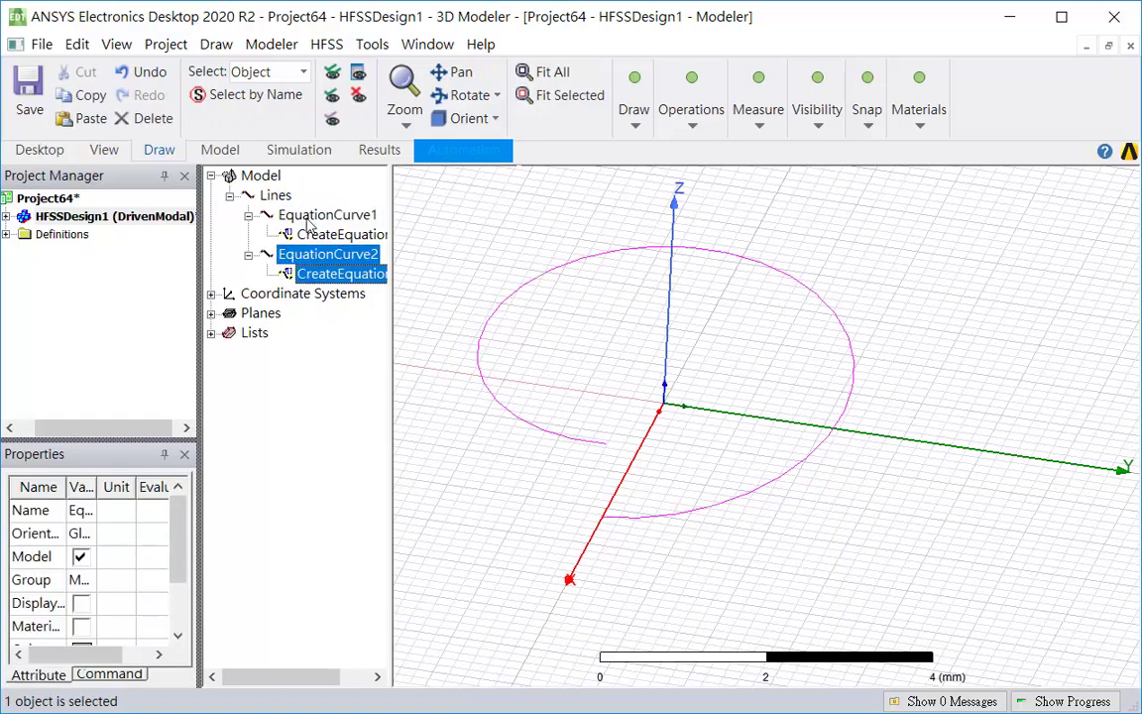
Change the Y(_t) expression of EquationCurve2 to (r2-w1/2)*sin(_t).
left_click(340, 275)
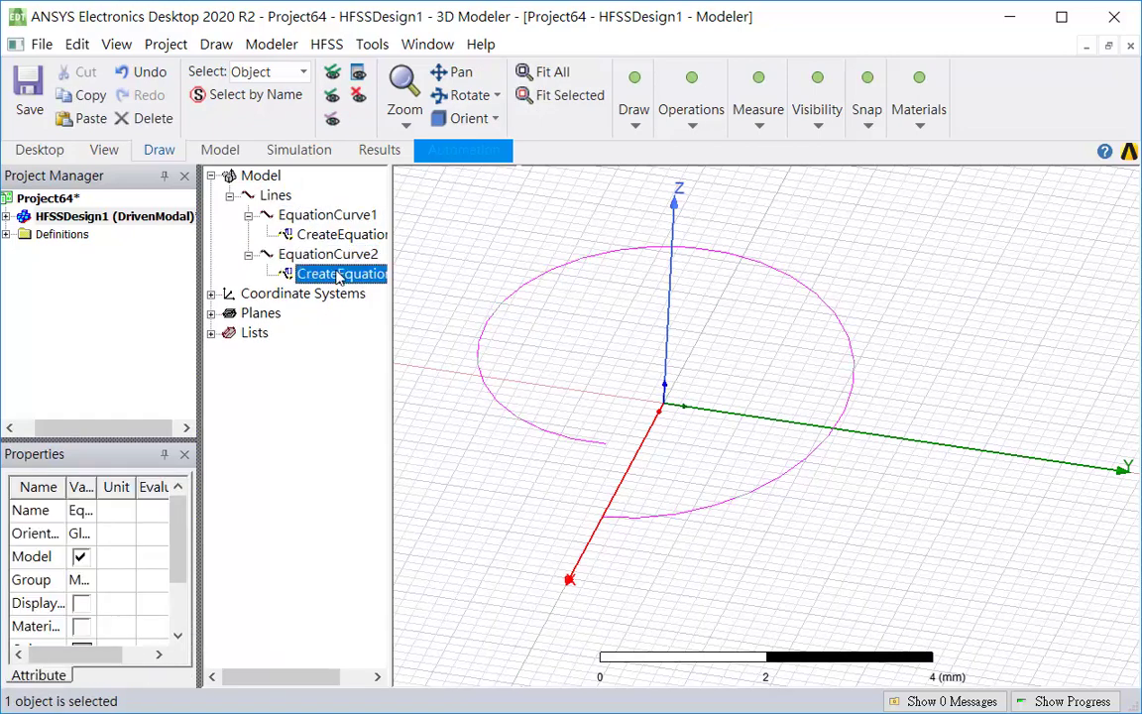
double_click(340, 274)
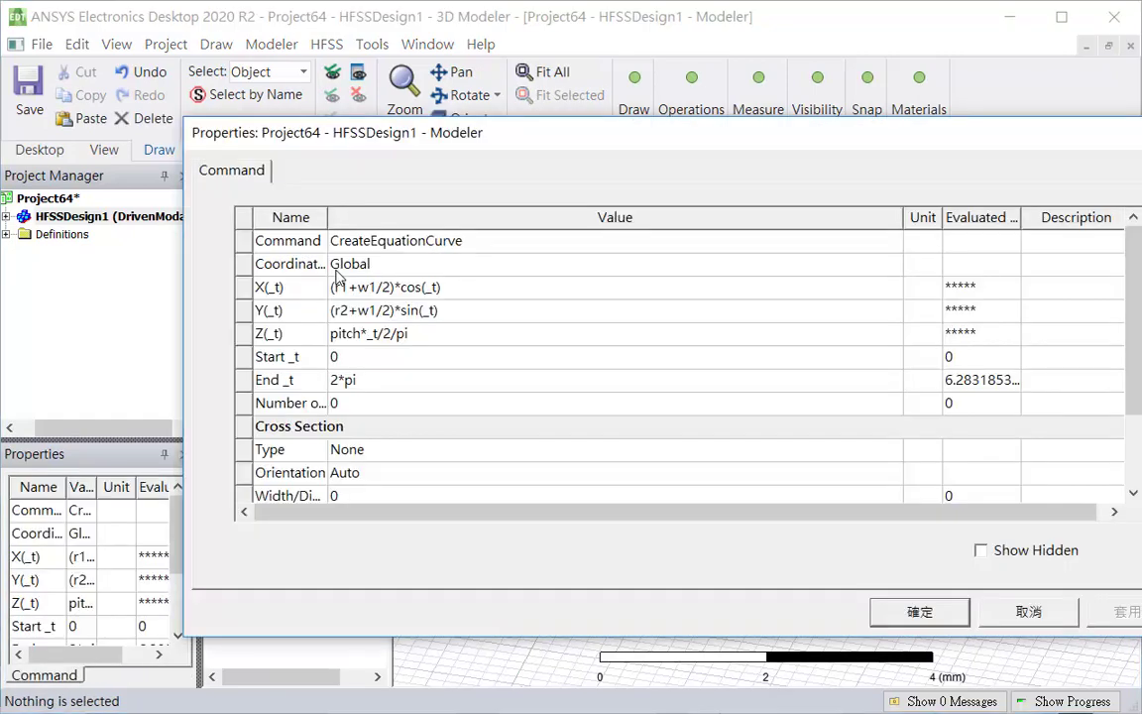
left_click(426, 310)
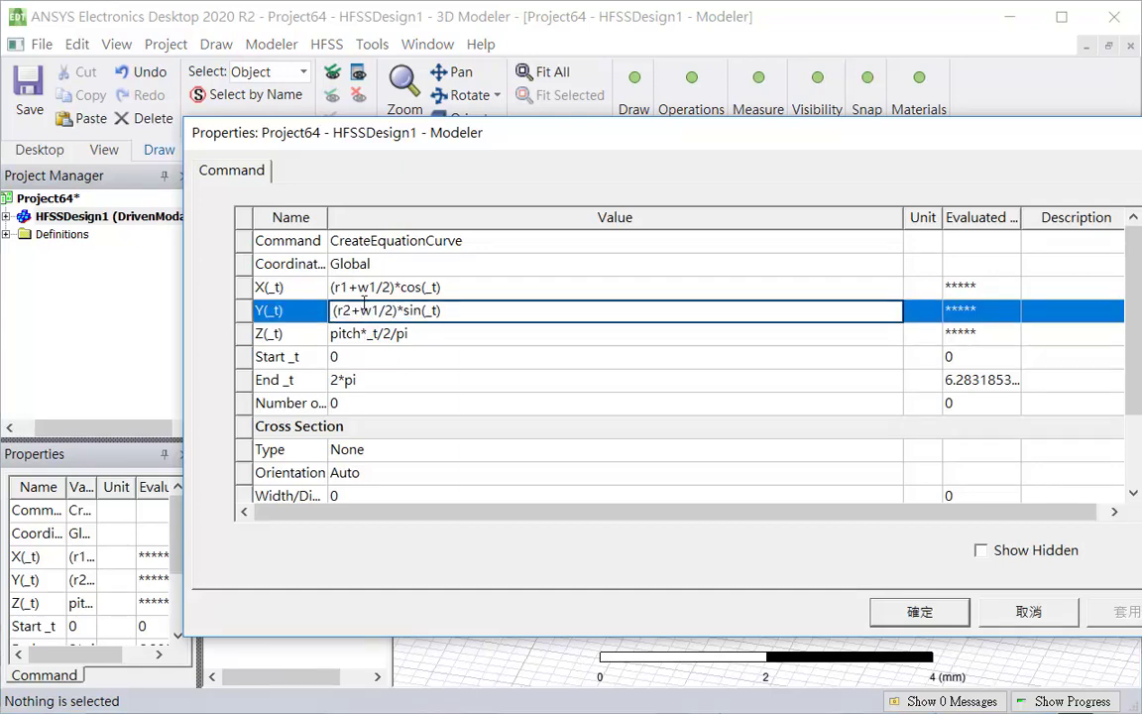
left_click(362, 310)
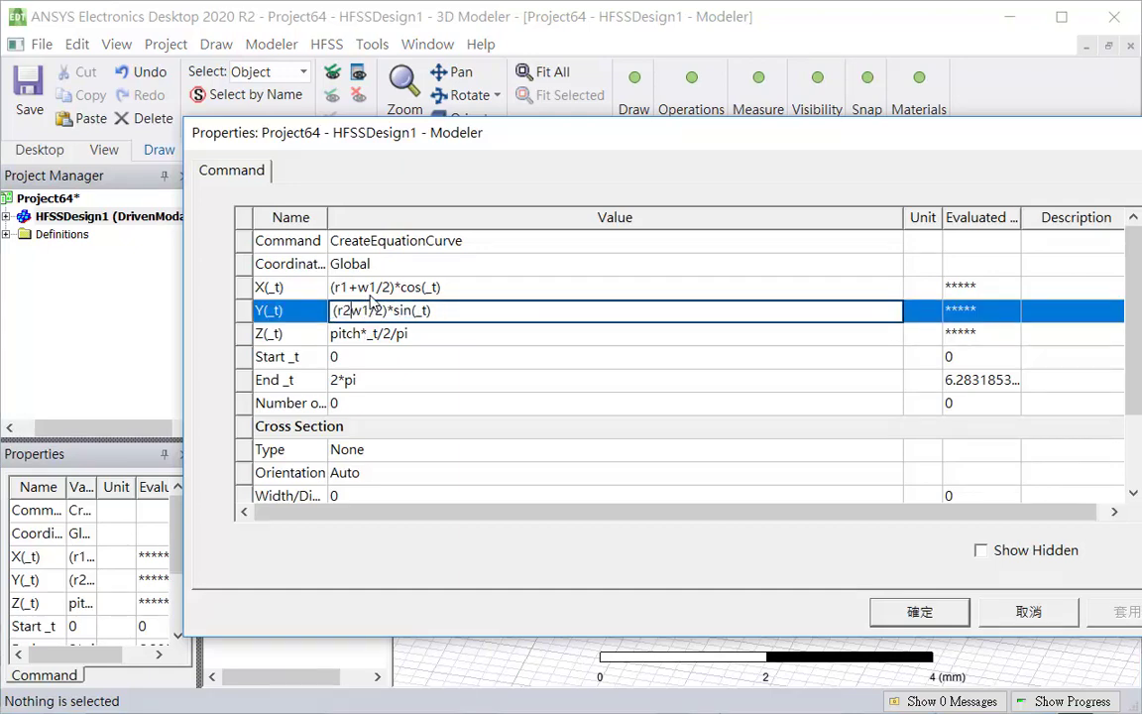
key("BackSpace")
type("-")
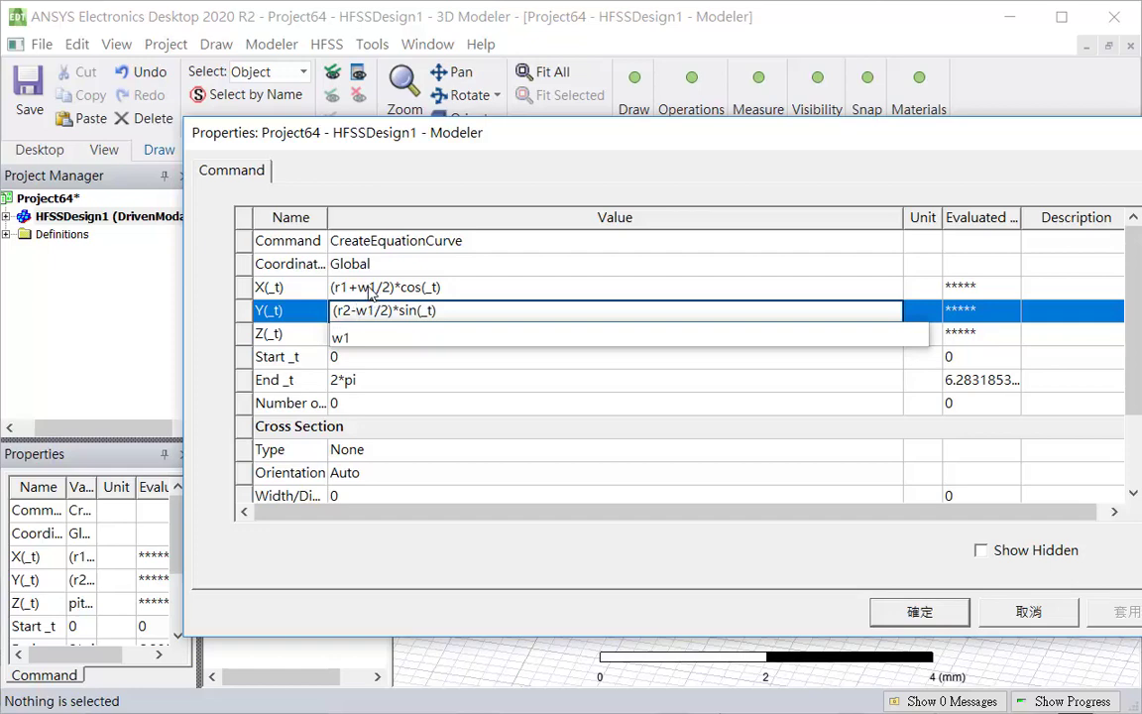
Change the X(_t) expression of EquationCurve2 to (r1-w1/2)*cos(_t) and accept the curve's properties.
left_click(367, 296)
key("BackSpace")
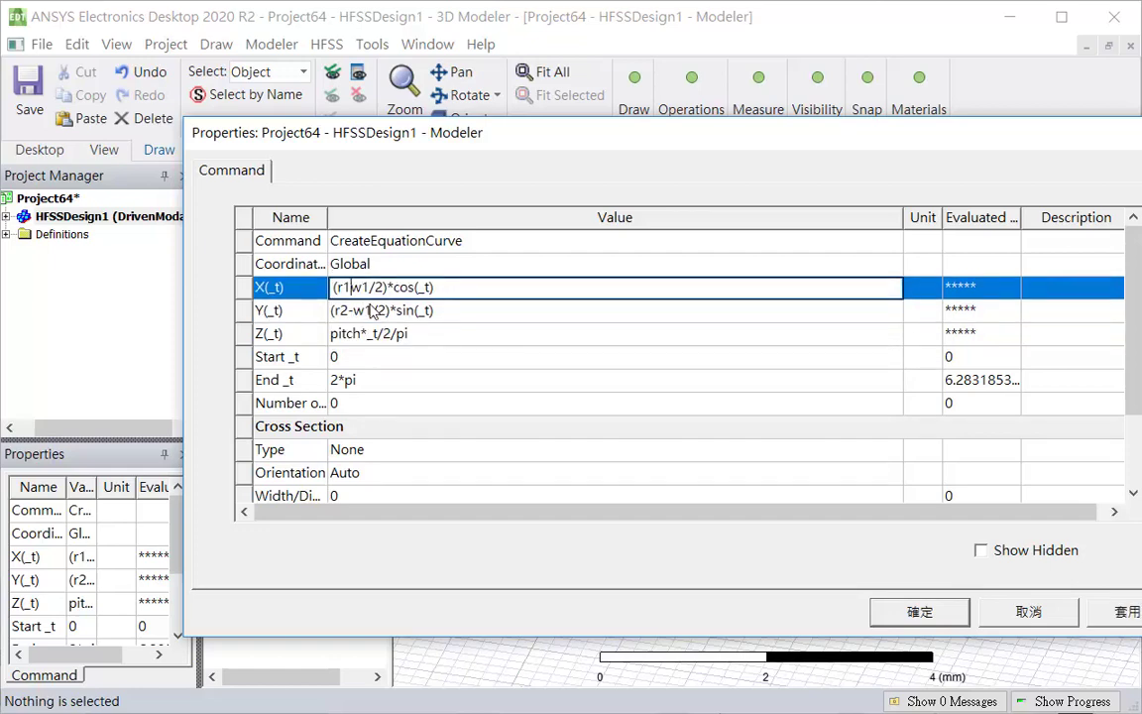
type("-")
left_click(373, 312)
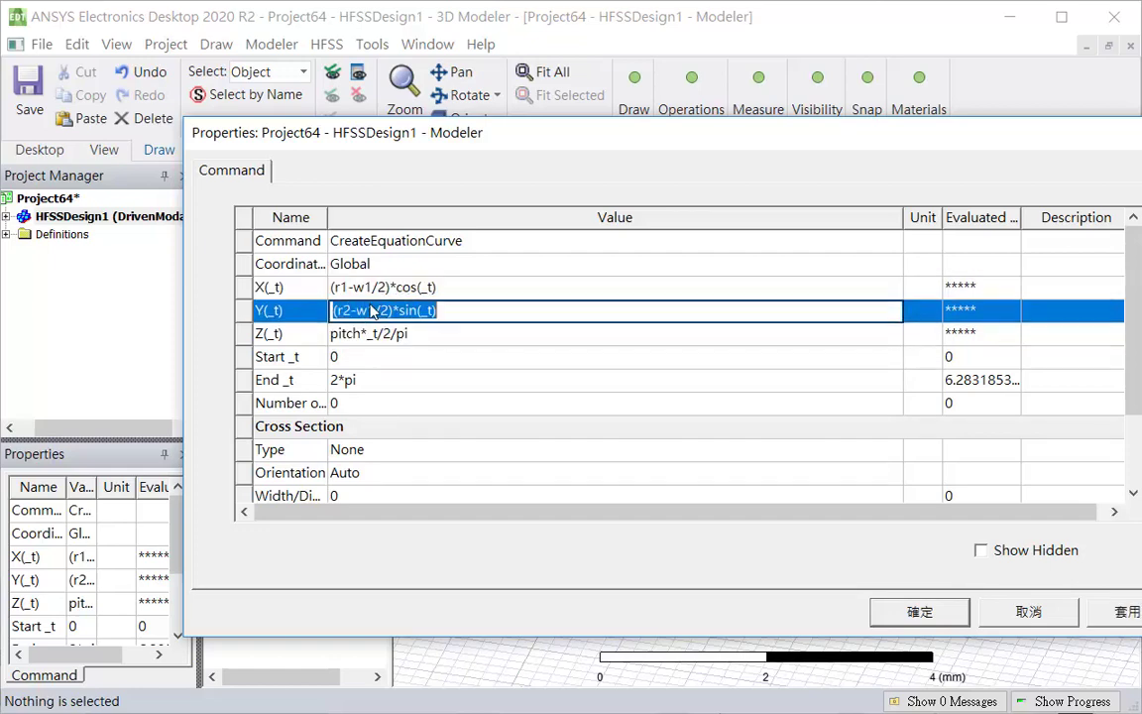
left_click(893, 612)
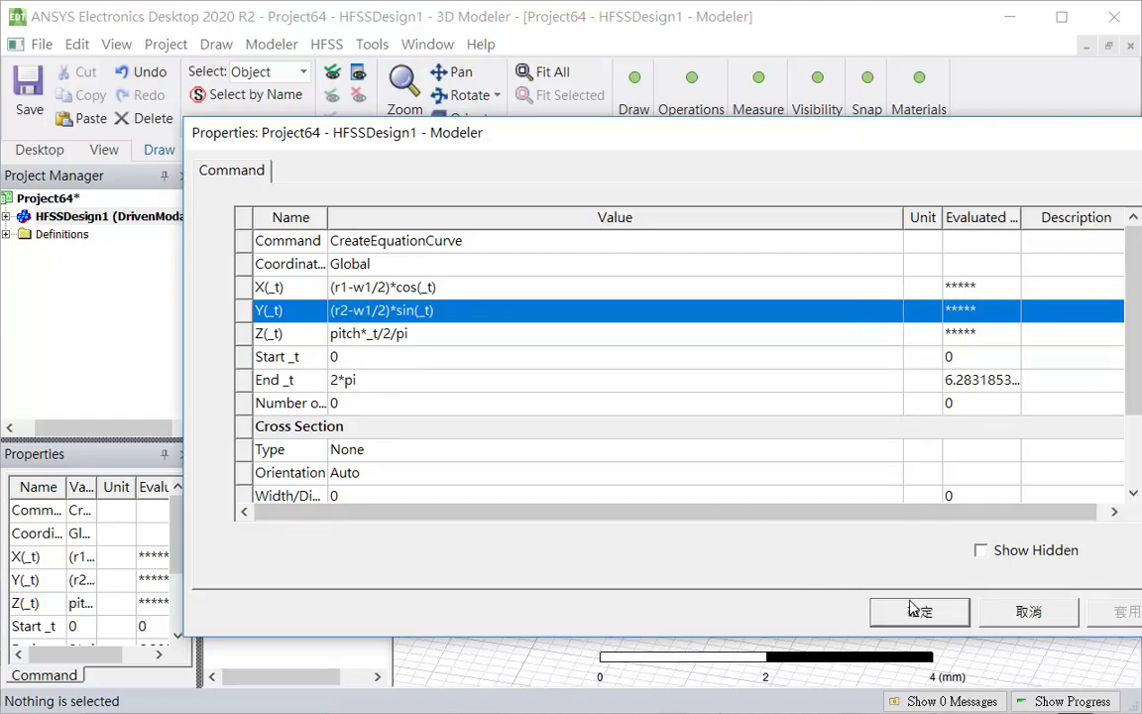
Duplicate EquationCurve1 and EquationCurve2 together in place.
mouse_move(759, 380)
left_mouse_down("alt")
mouse_move(759, 428)
mouse_move(765, 373)
left_mouse_up("alt")
left_click(327, 214)
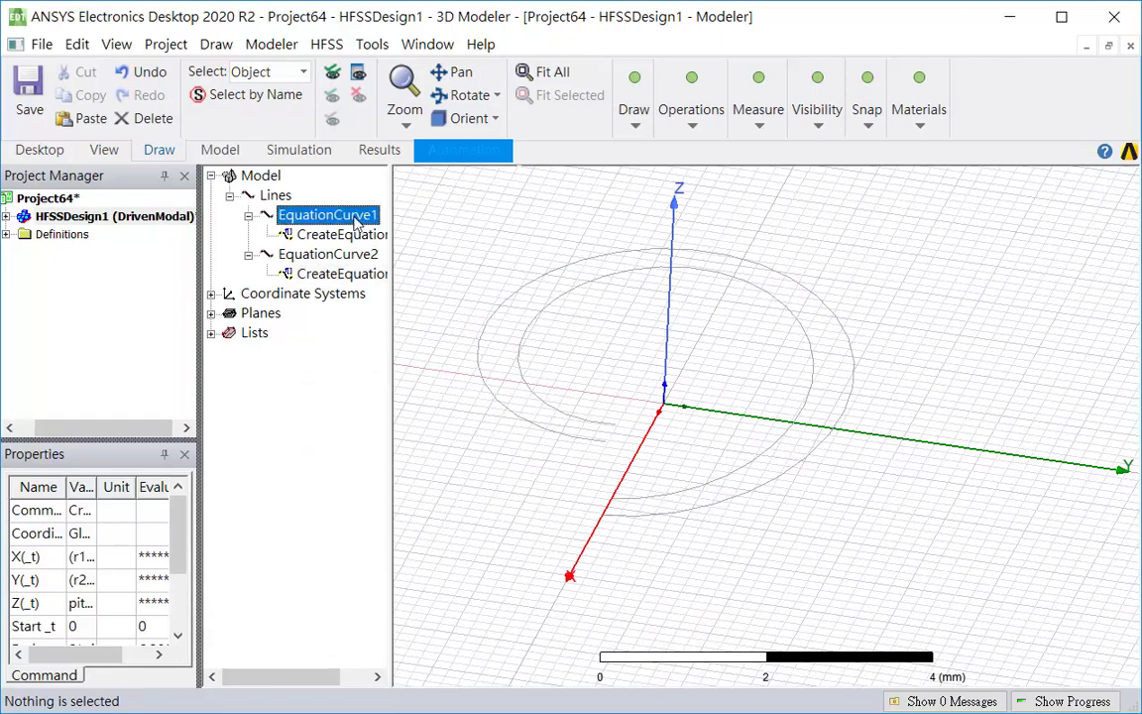
left_click(354, 255, "ctrl")
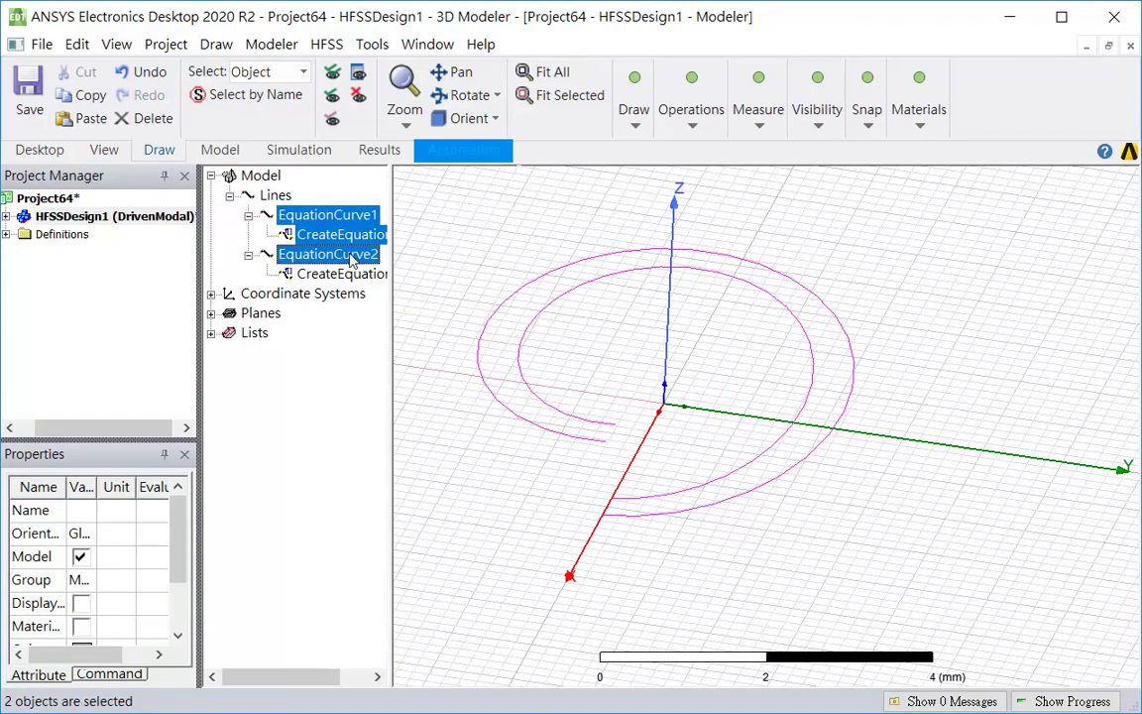
key("ctrl+v")
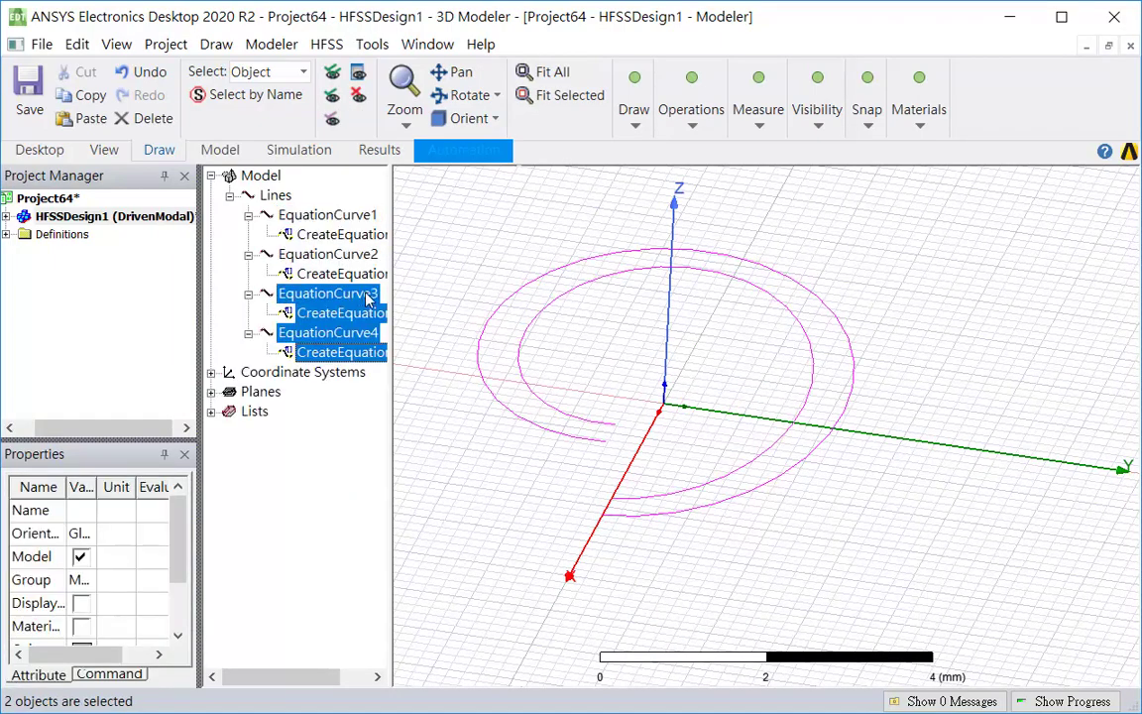
Change the Z(_t) expression of EquationCurve3 to pitch*_t/2/pi+t0/2.
left_click(368, 295)
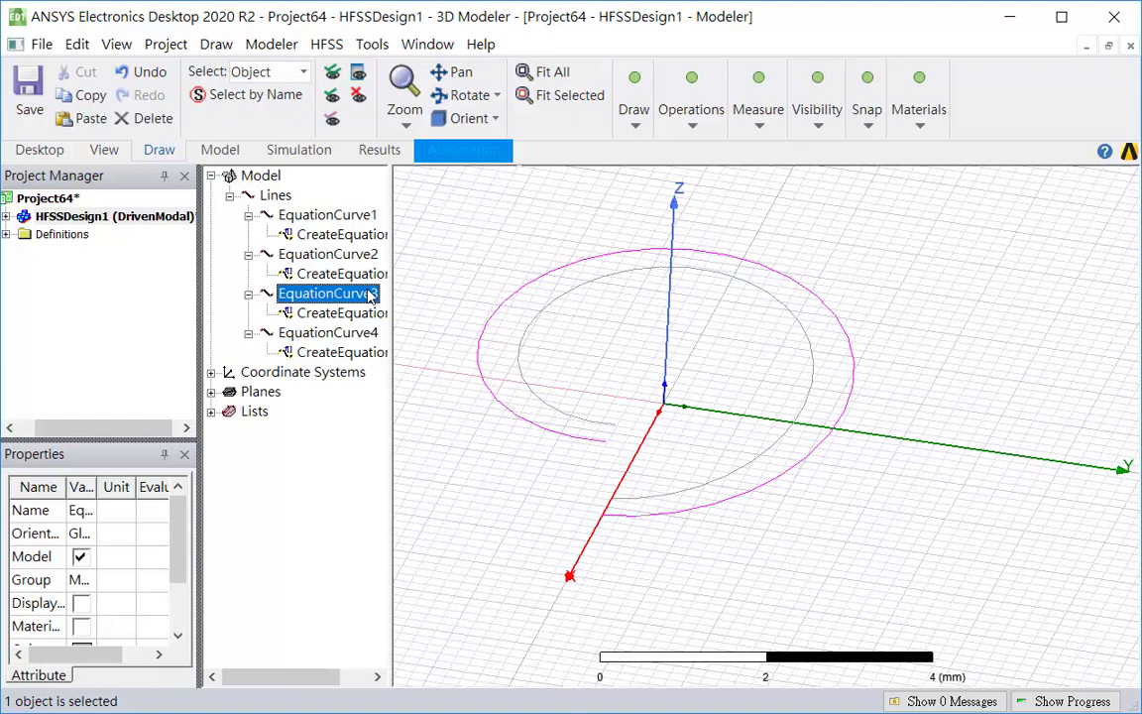
left_click(372, 333)
left_click(365, 297)
left_click(363, 313)
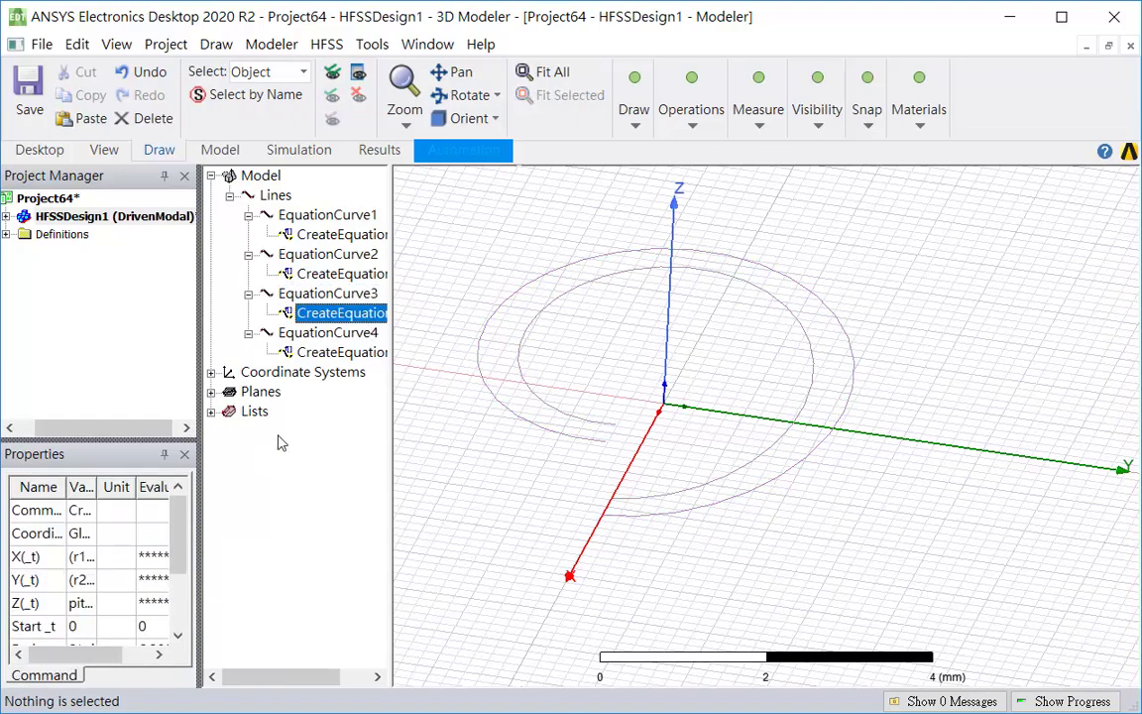
double_click(332, 313)
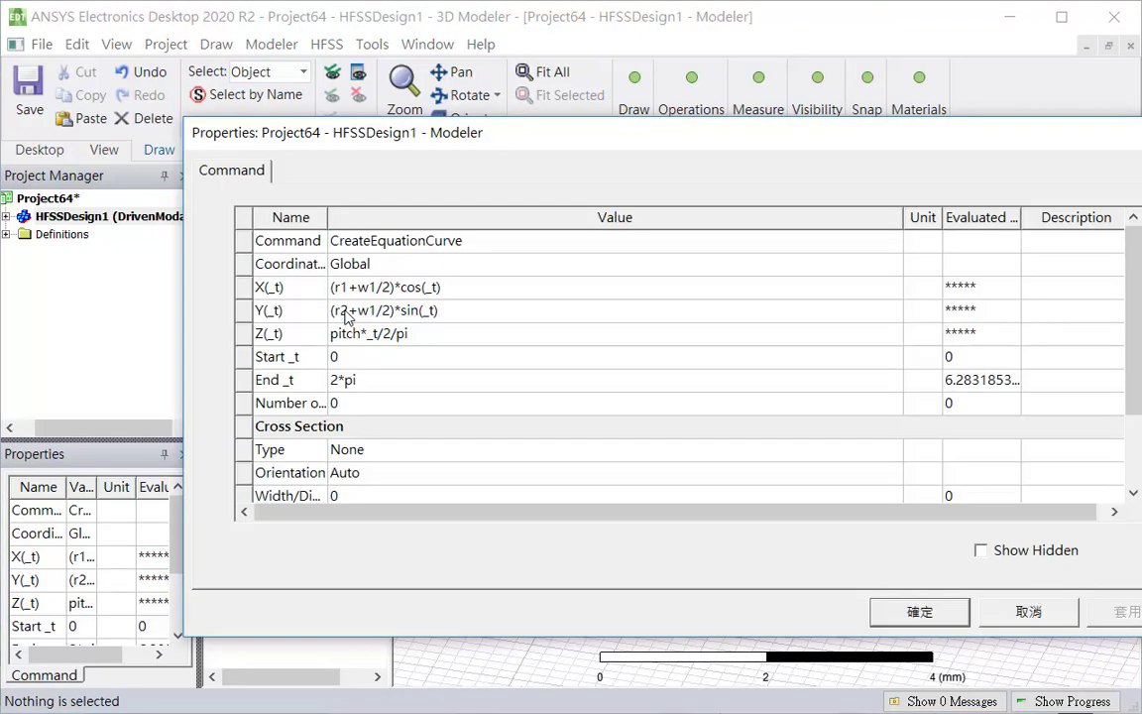
left_click(449, 338)
left_click(453, 339)
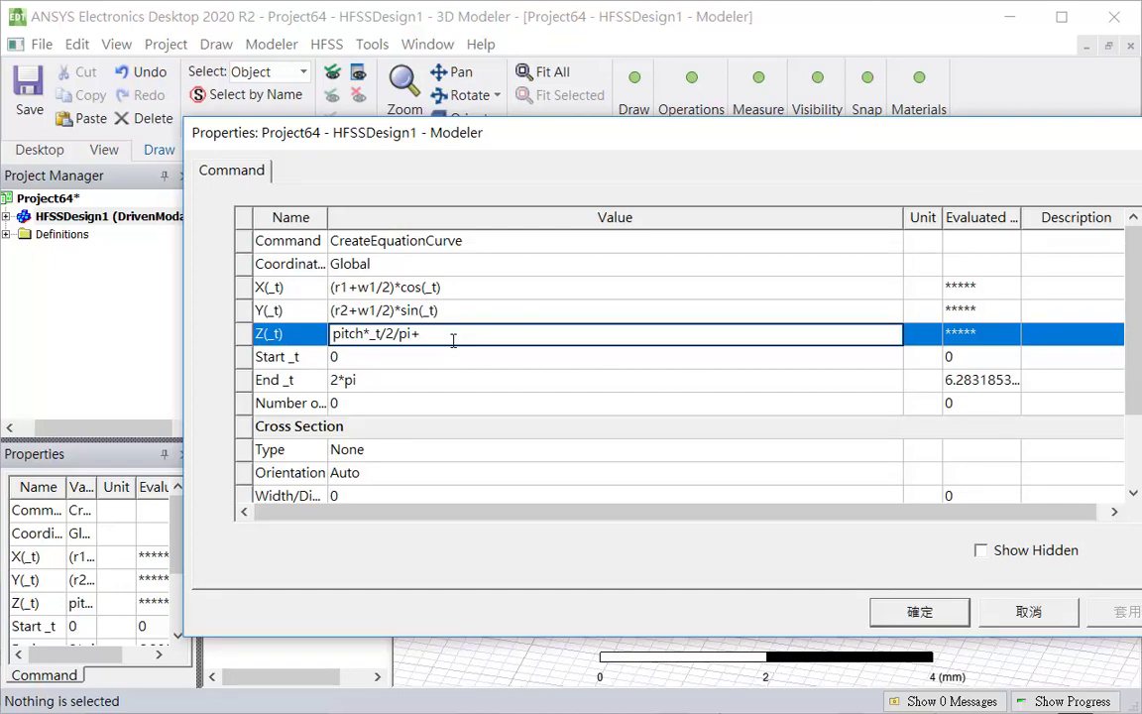
type("+t0")
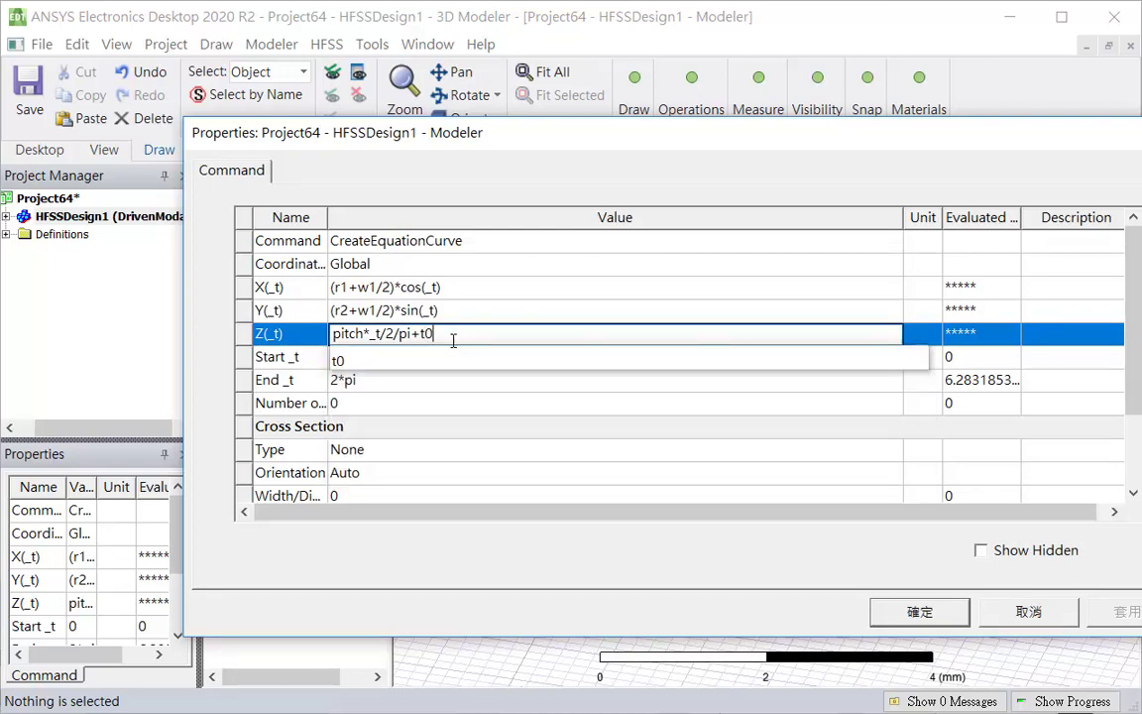
type("/2")
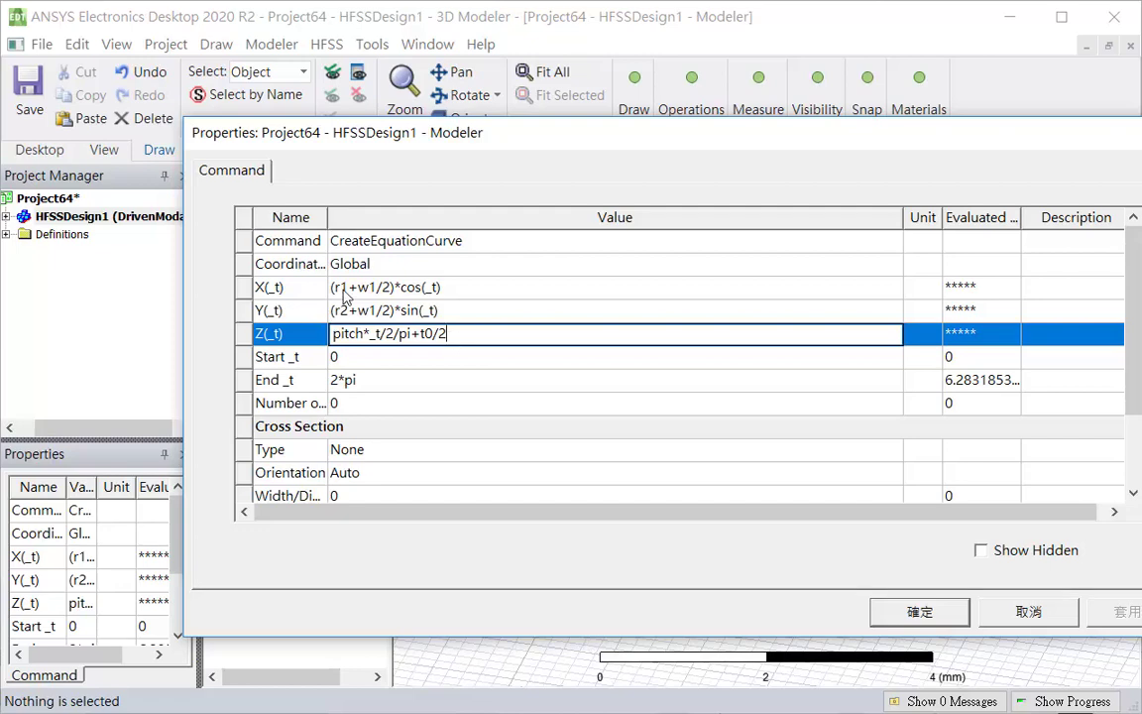
Set EquationCurve3's X(_t) to (r1+w2/2)*cos(_t) and Y(_t) to (r2+w2/2)*sin(_t), and accept the properties.
left_click(375, 286)
left_click(378, 286)
key("BackSpace")
type("2")
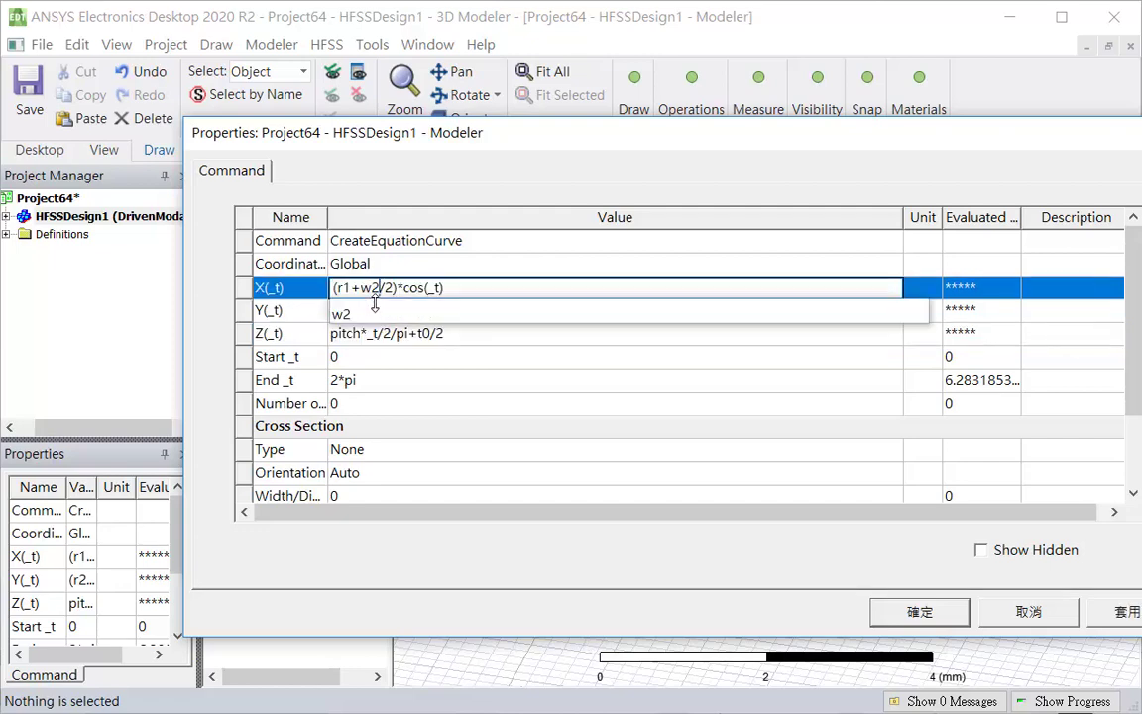
left_click(399, 309)
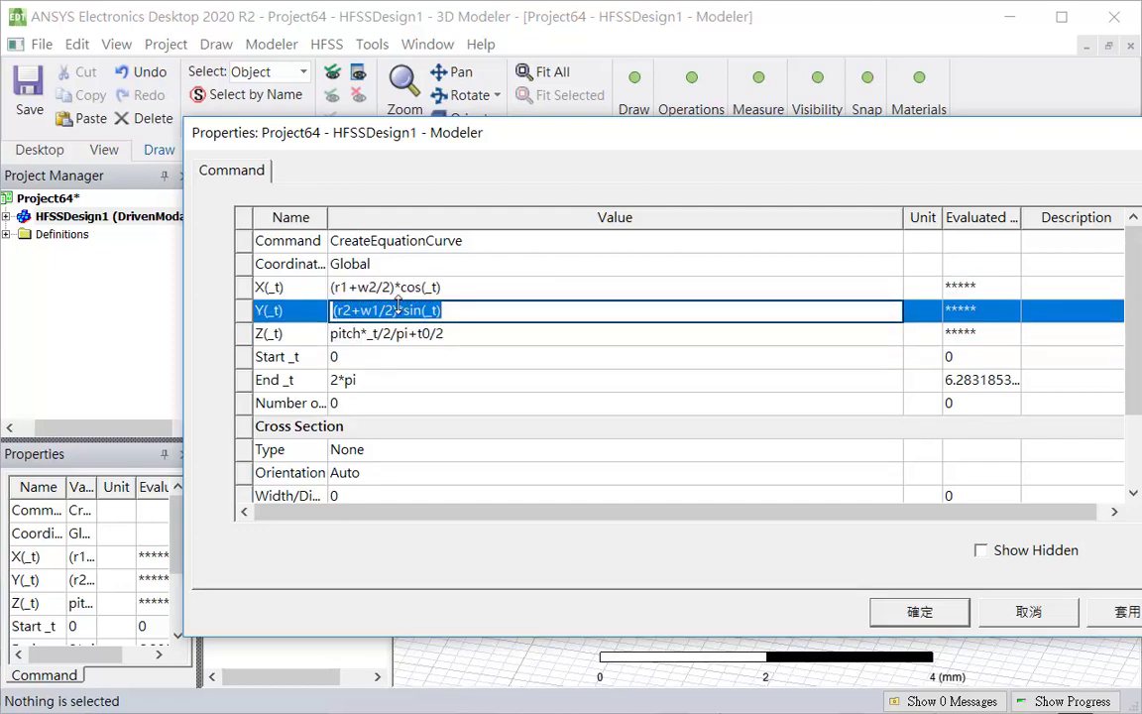
left_click(379, 310)
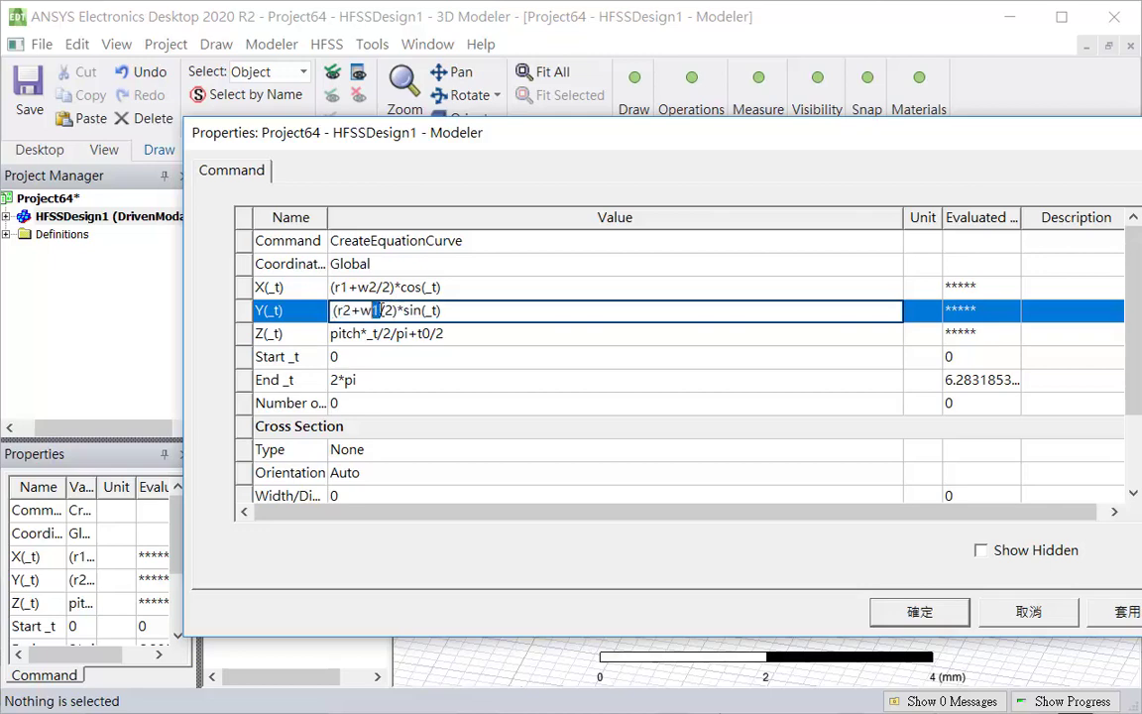
key("BackSpace")
type("2")
key("Return")
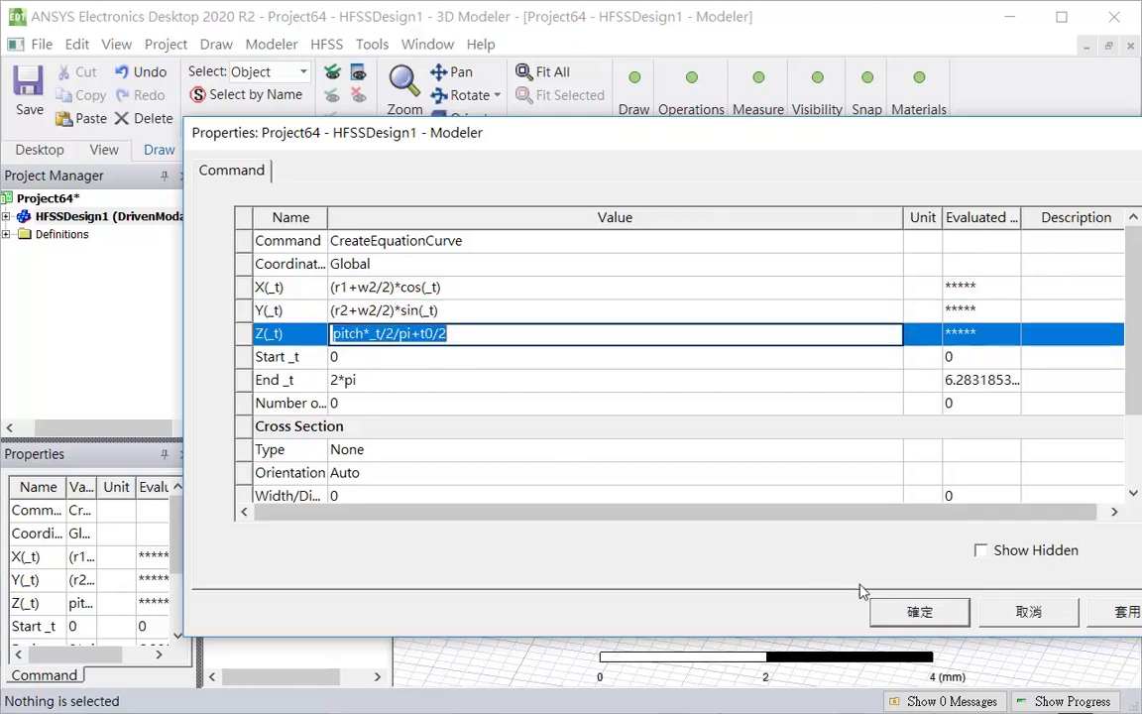
left_click(920, 613)
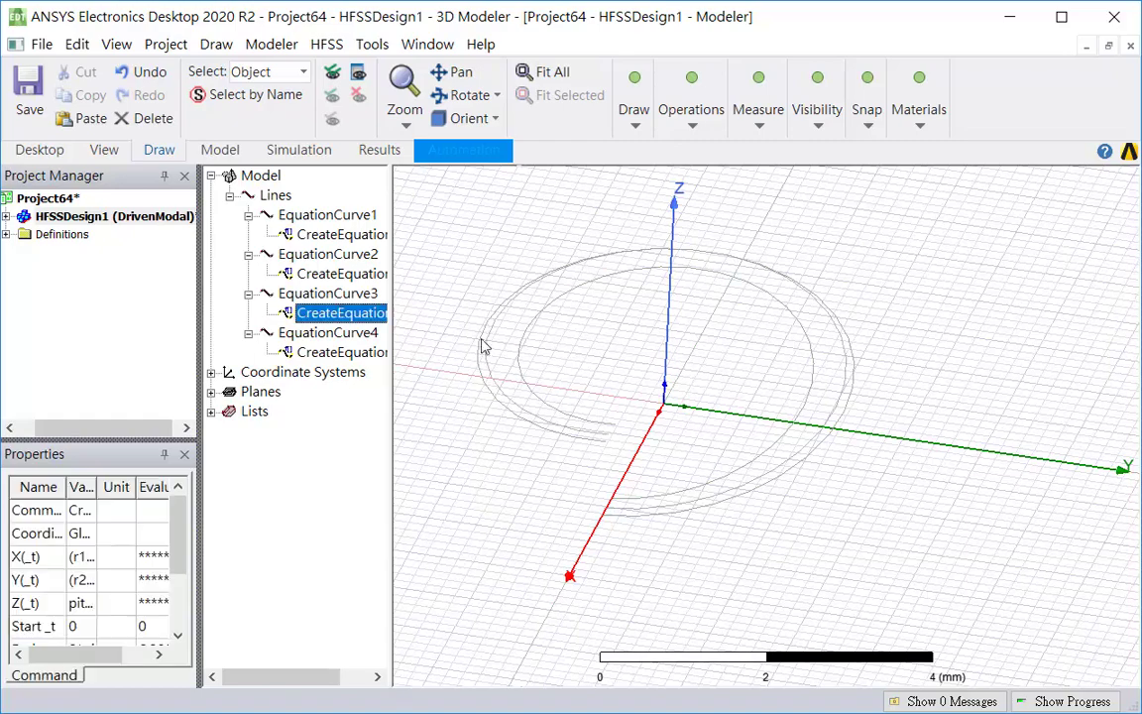
Set EquationCurve4's X(_t) to (r1-w2/2)*cos(_t) and Y(_t) to (r2-w2/2)*sin(_t).
double_click(337, 351)
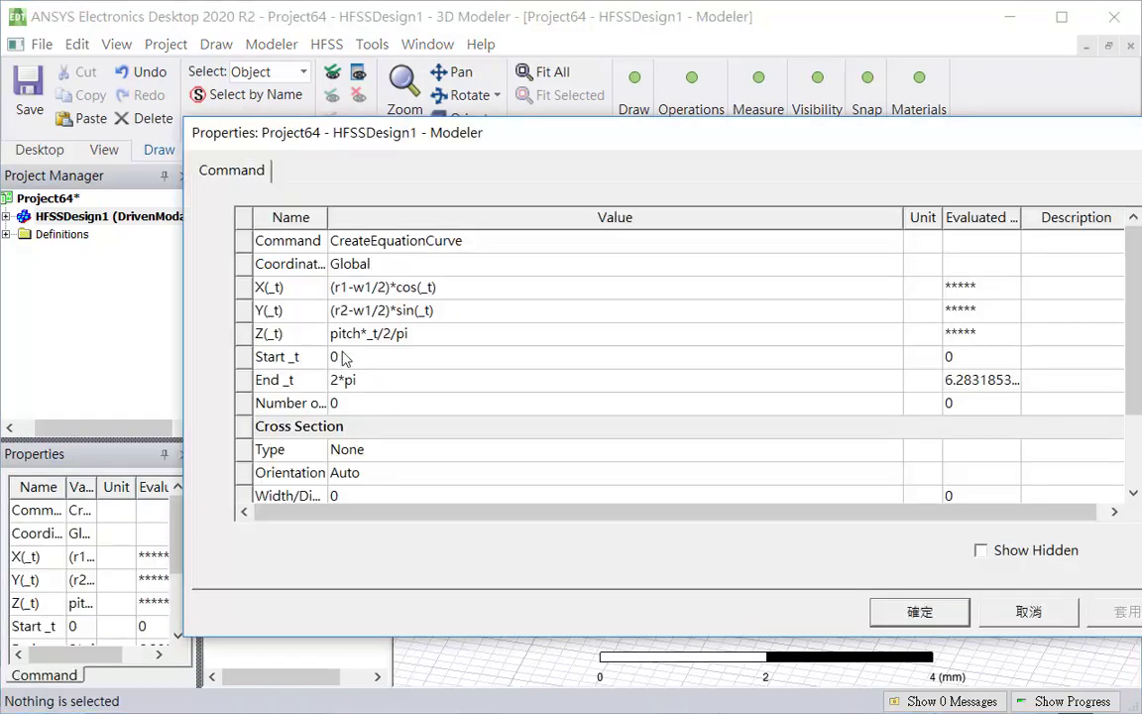
left_click(370, 287)
left_click(373, 286)
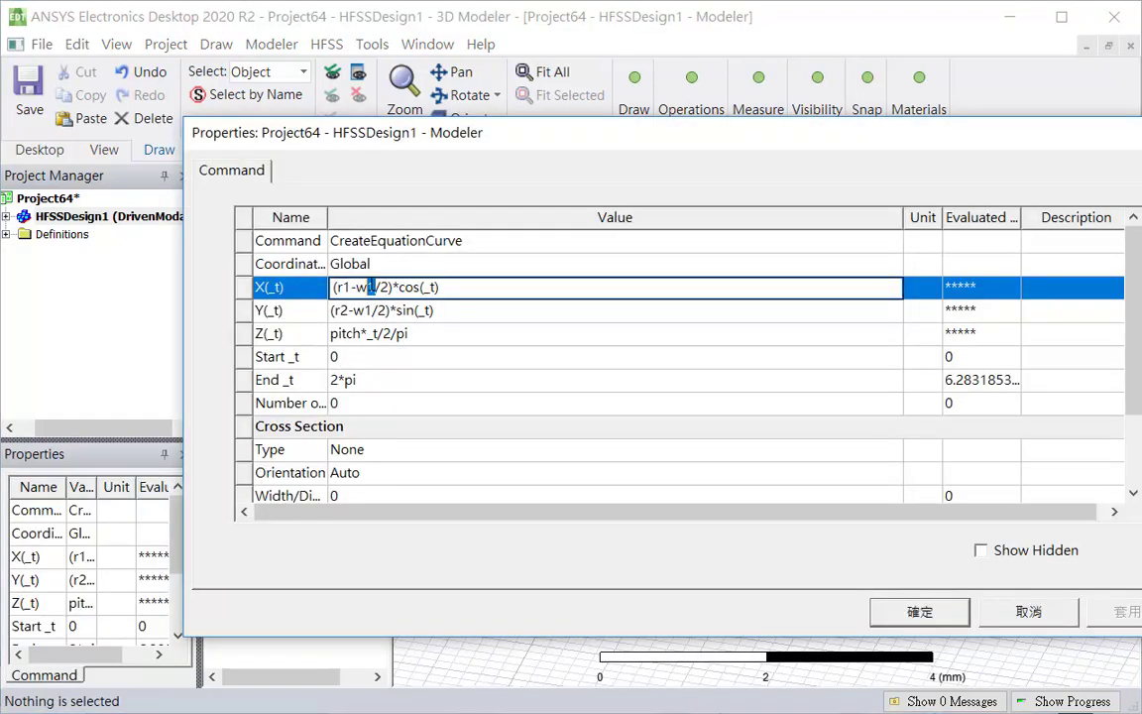
key("BackSpace")
type("2")
left_click(372, 308)
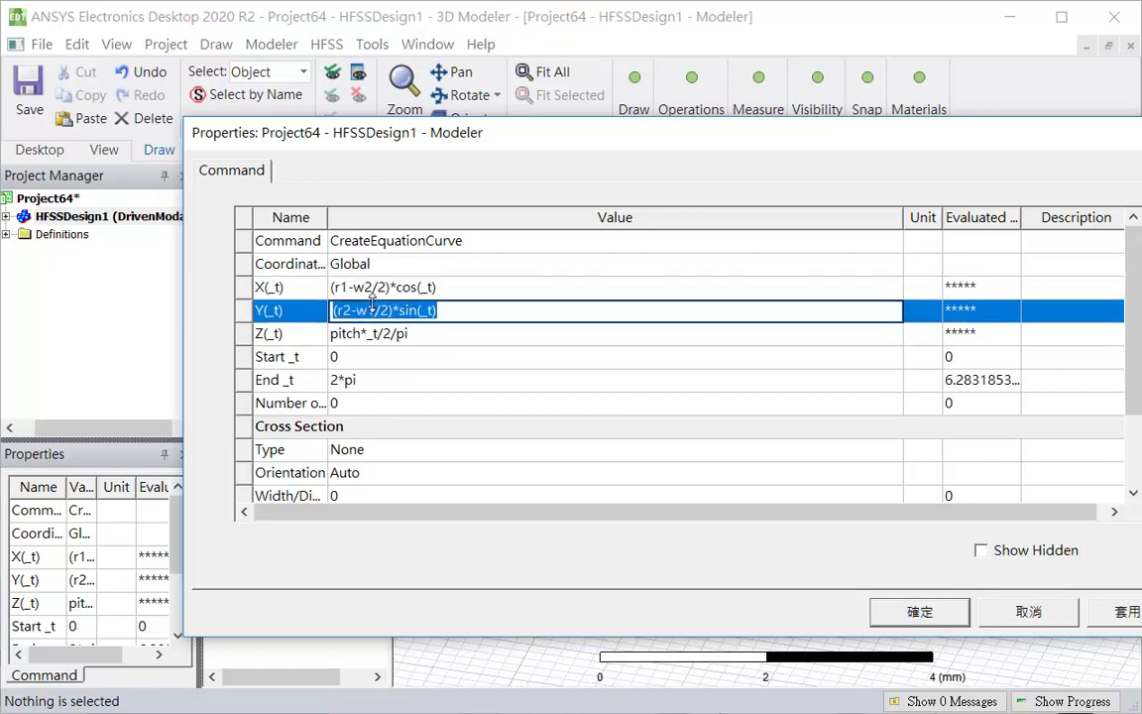
left_click(374, 309)
type("2")
key("Tab")
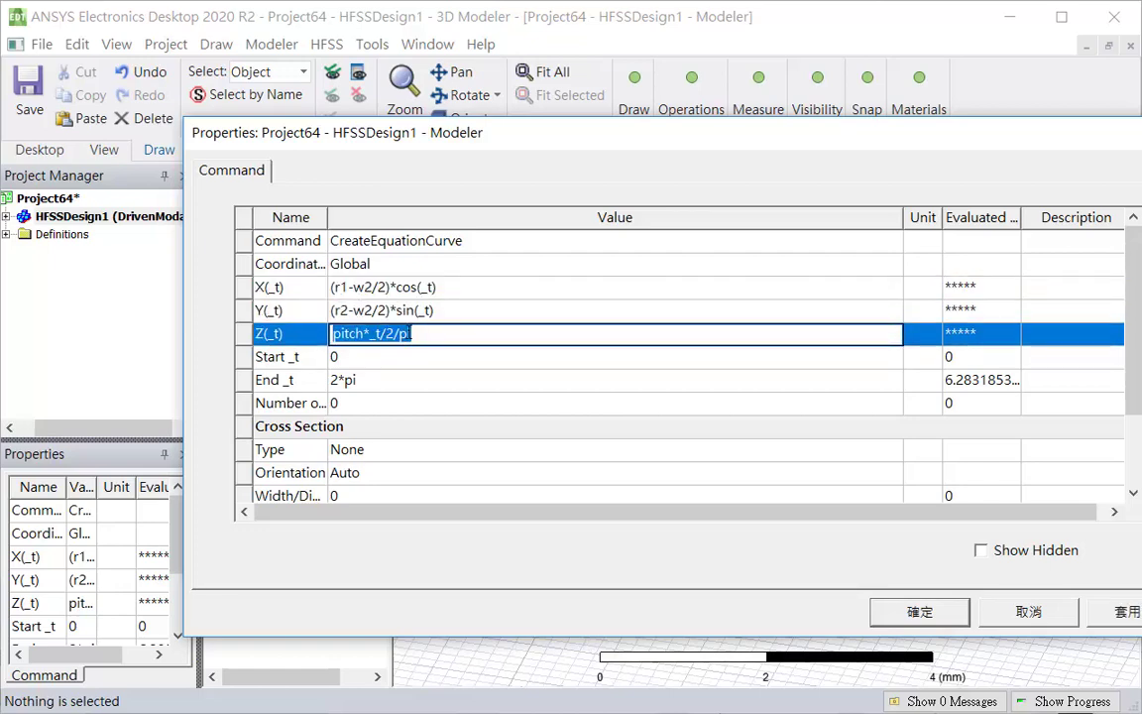
Change EquationCurve4's Z(_t) expression to pitch*_t/2/pi+t0/2 and accept the properties.
left_click(431, 335)
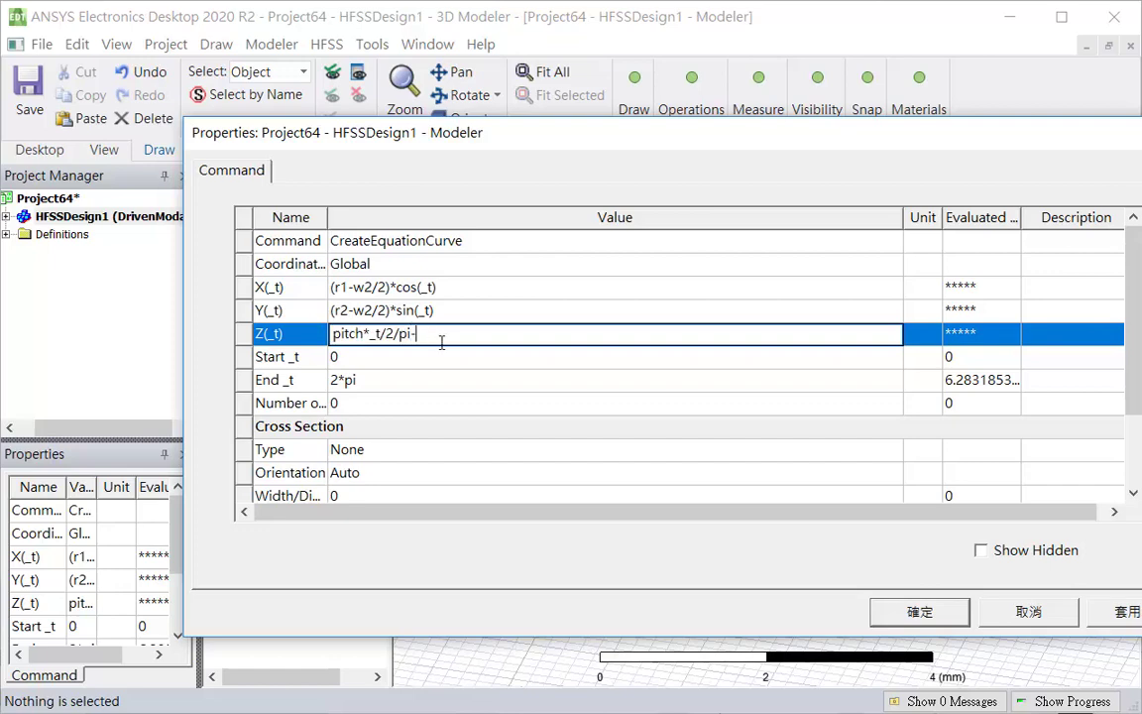
key("BackSpace")
type("+t0/2")
left_click(920, 612)
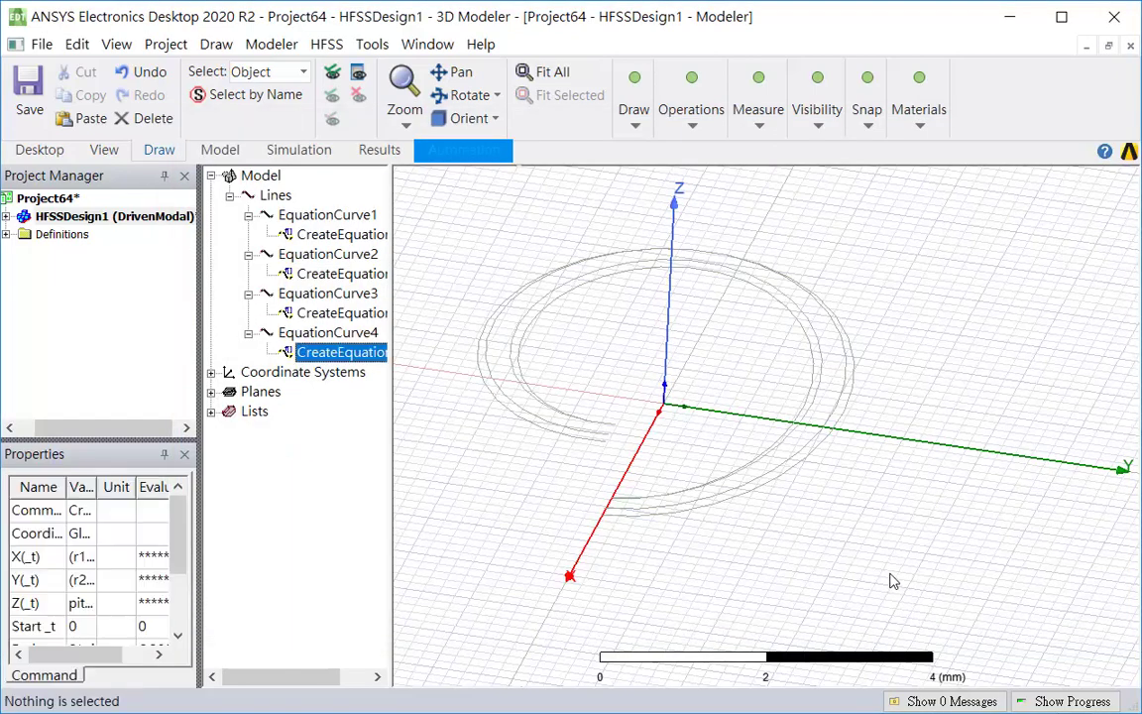
Copy EquationCurve1 through EquationCurve4 and paste the duplicates into the model.
left_click_drag(664, 380, 653, 333, "alt")
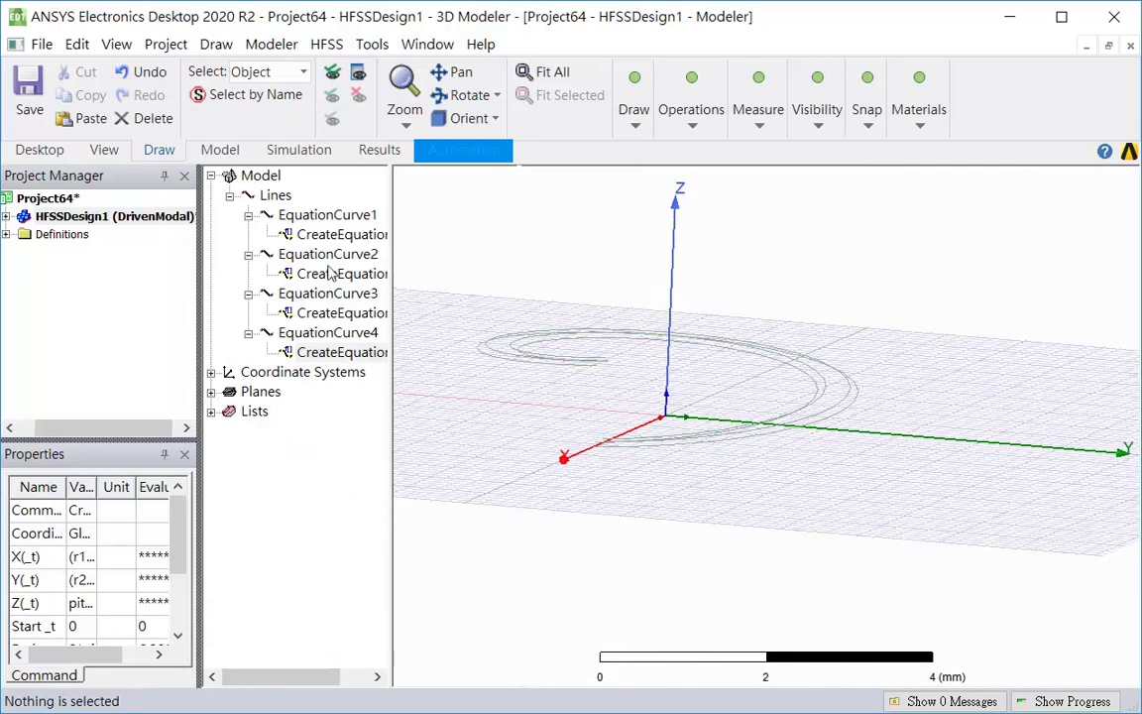
left_click(319, 216)
left_click(338, 334, "shift")
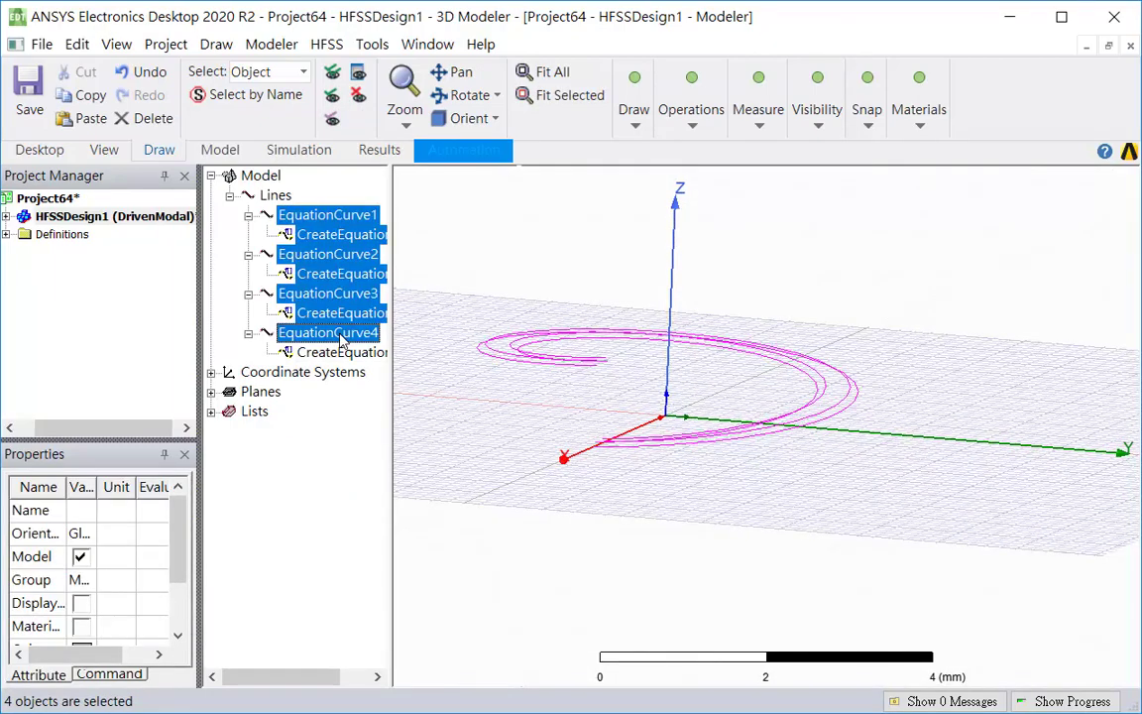
key("ctrl+c")
left_click(287, 197)
key("ctrl+v")
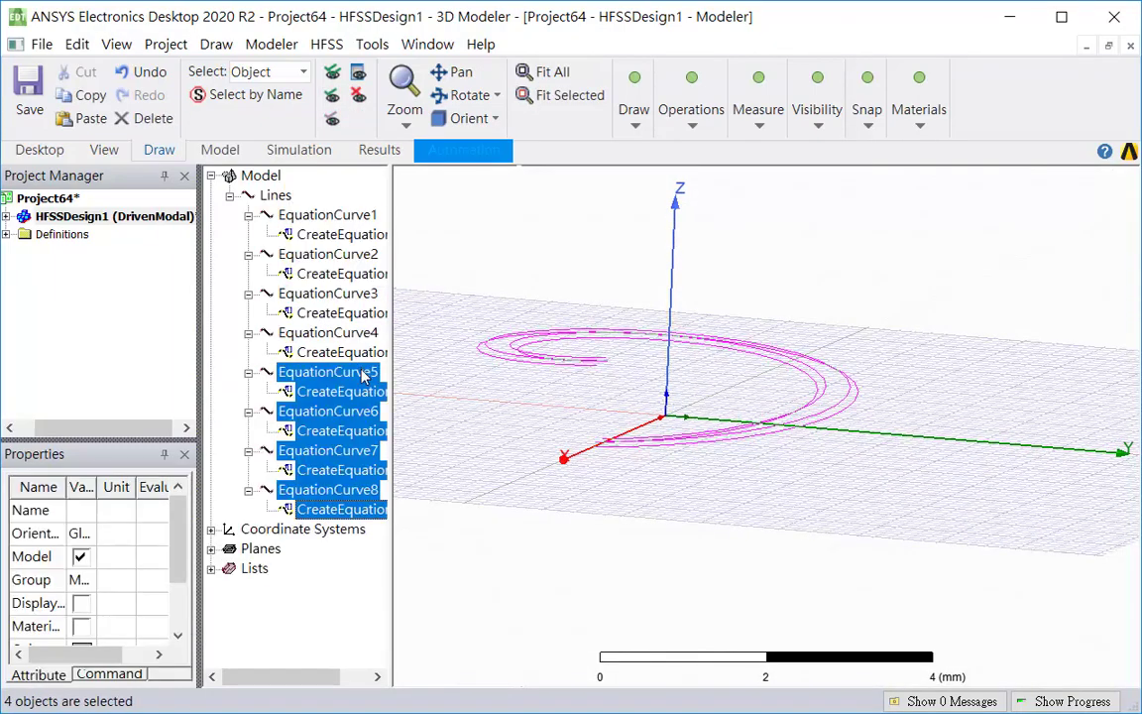
Change EquationCurve7's Z(_t) expression to pitch*_t/2/pi-t0/2 and accept the properties.
left_click(342, 458)
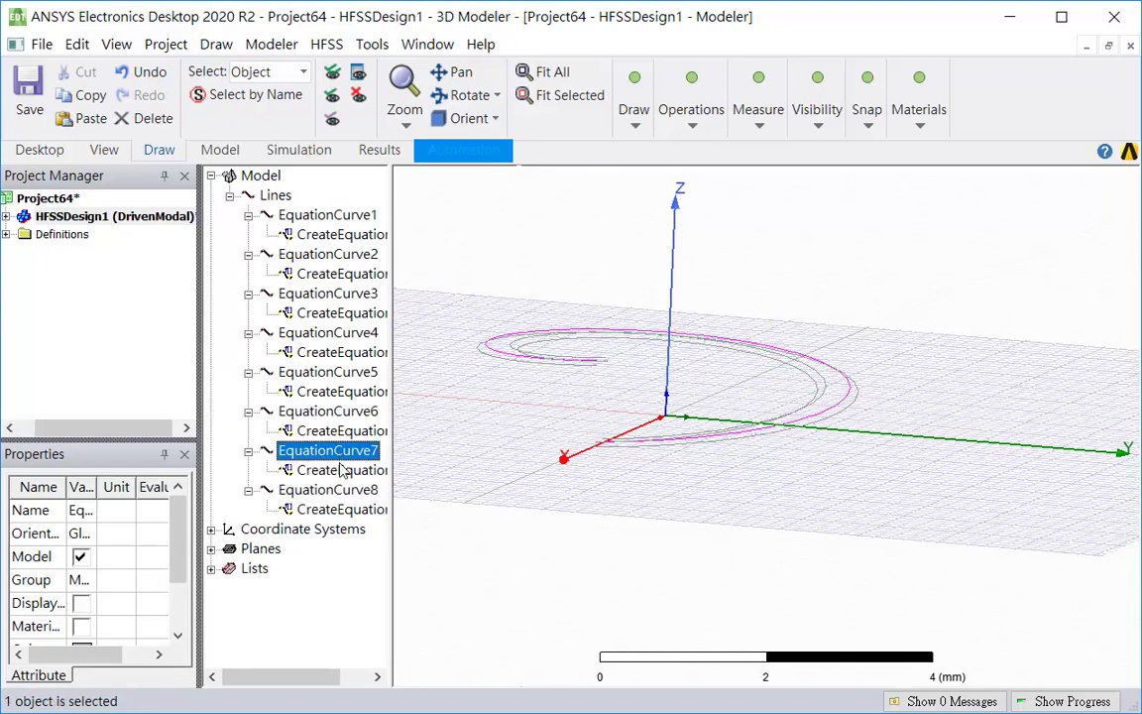
double_click(341, 471)
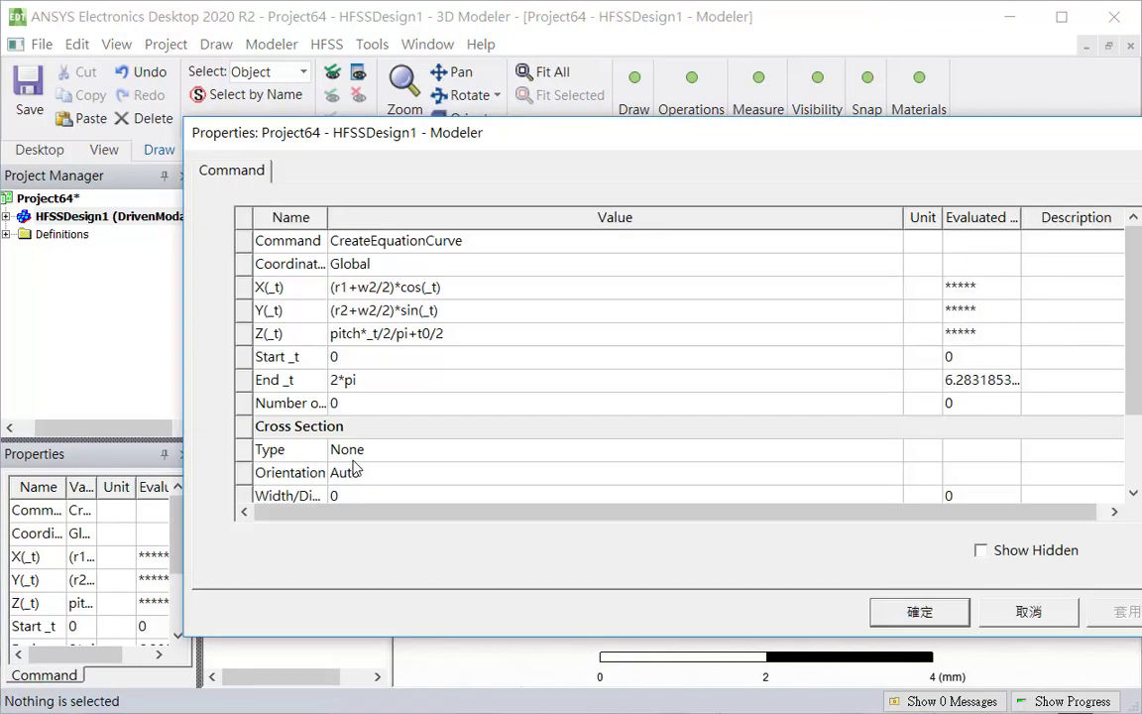
left_click(421, 337)
left_click_drag(411, 334, 421, 334)
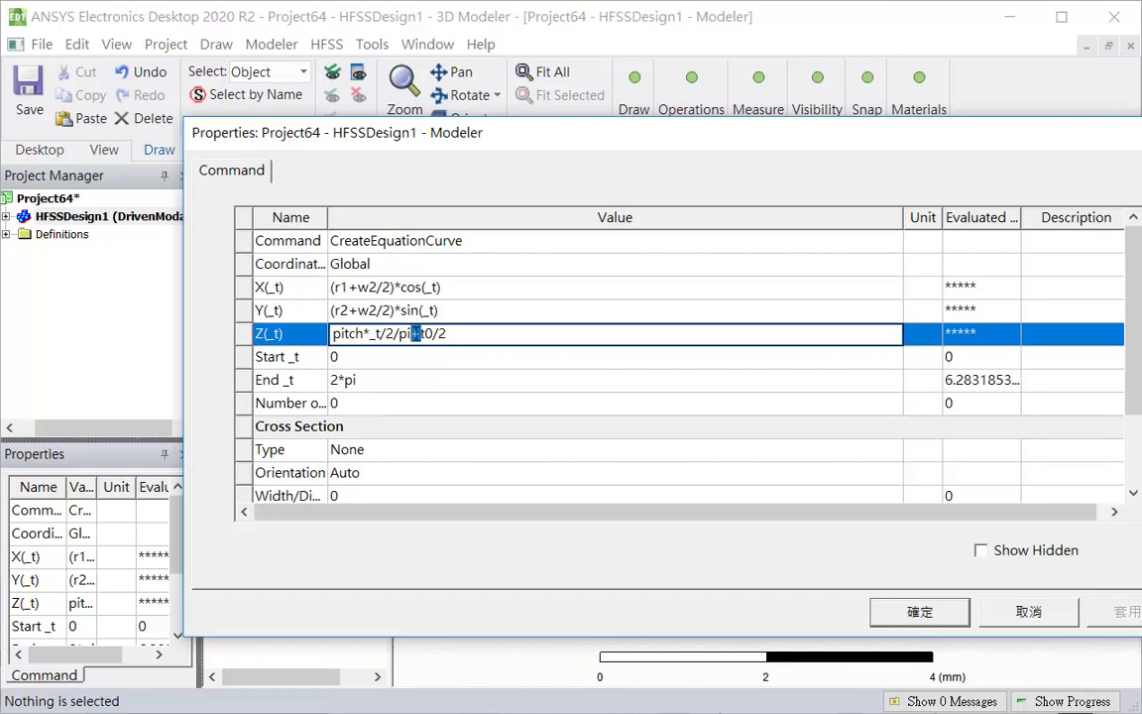
type("-")
key("Tab")
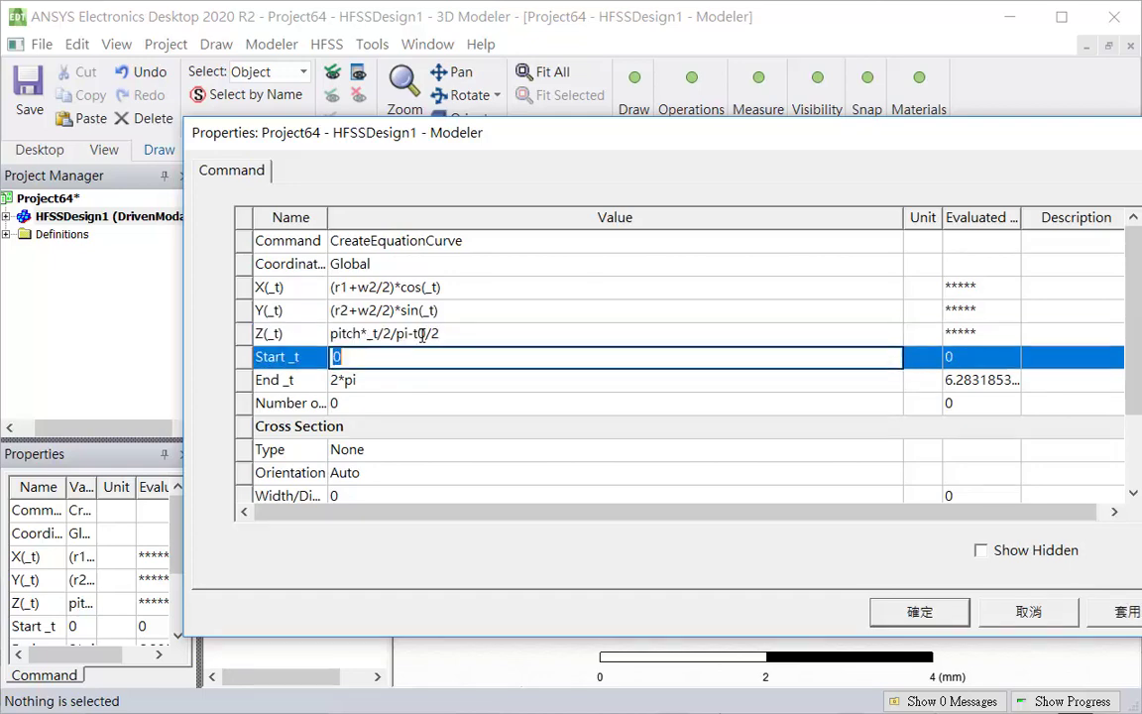
key("Return")
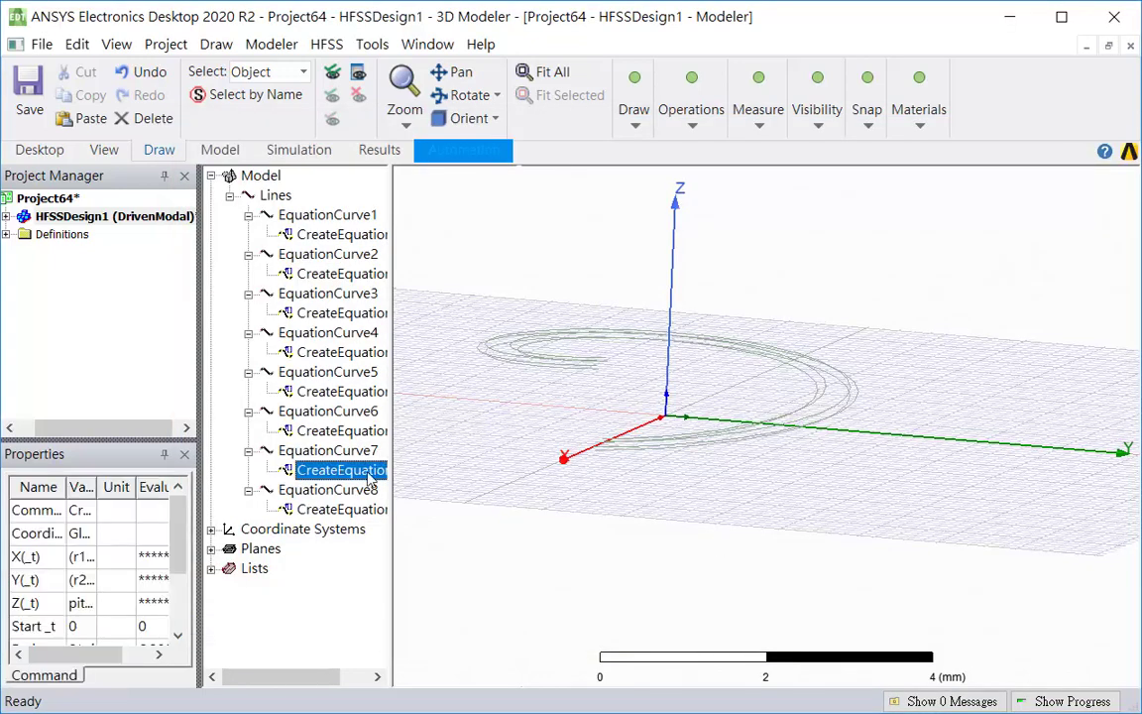
Change EquationCurve8's Z(_t) expression to pitch*_t/2/pi-t0/2 and accept the properties.
left_click(365, 509)
double_click(369, 511)
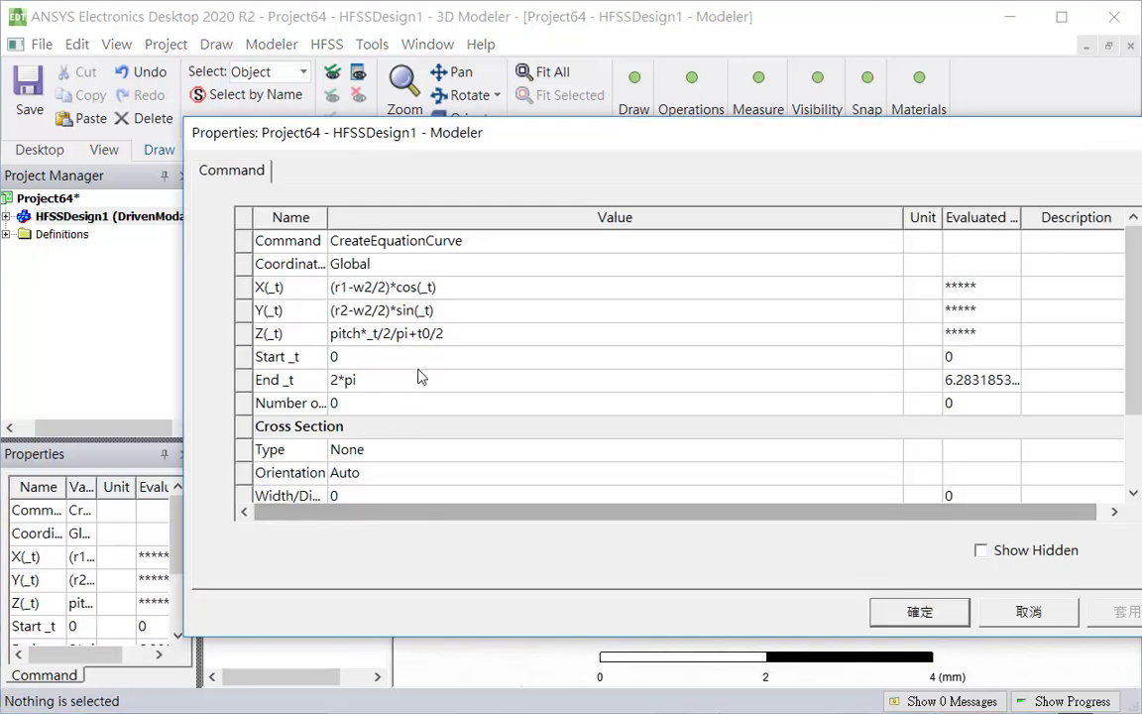
left_click(418, 334)
left_click(418, 334)
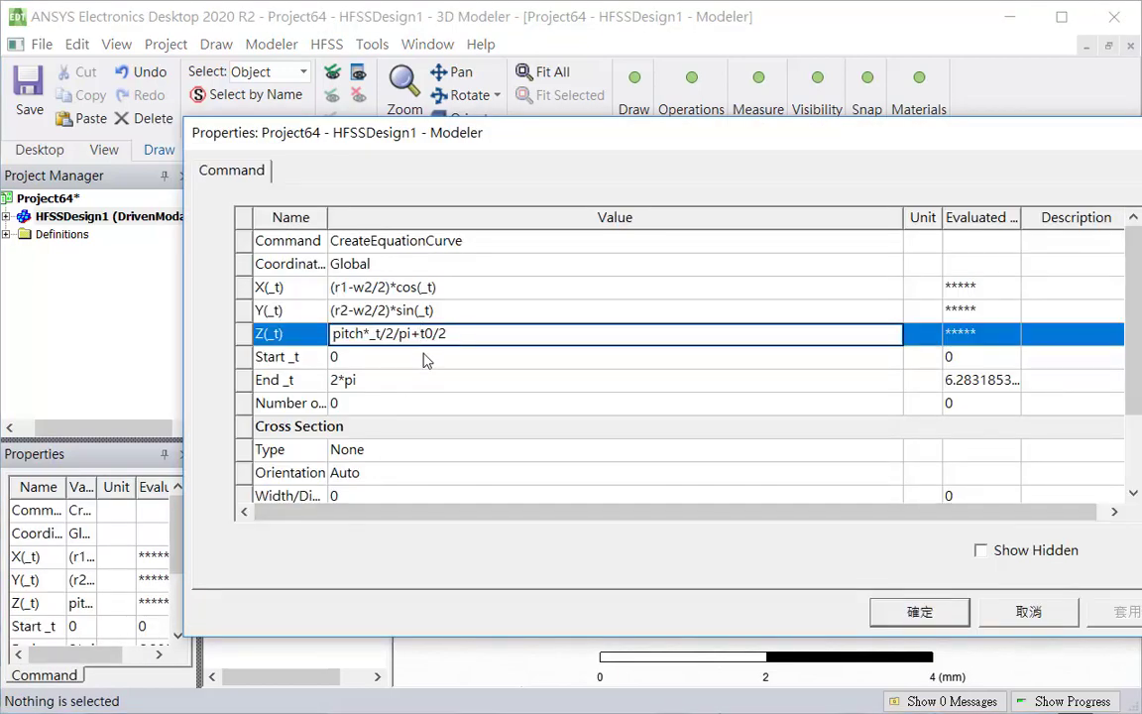
key("BackSpace")
type("-")
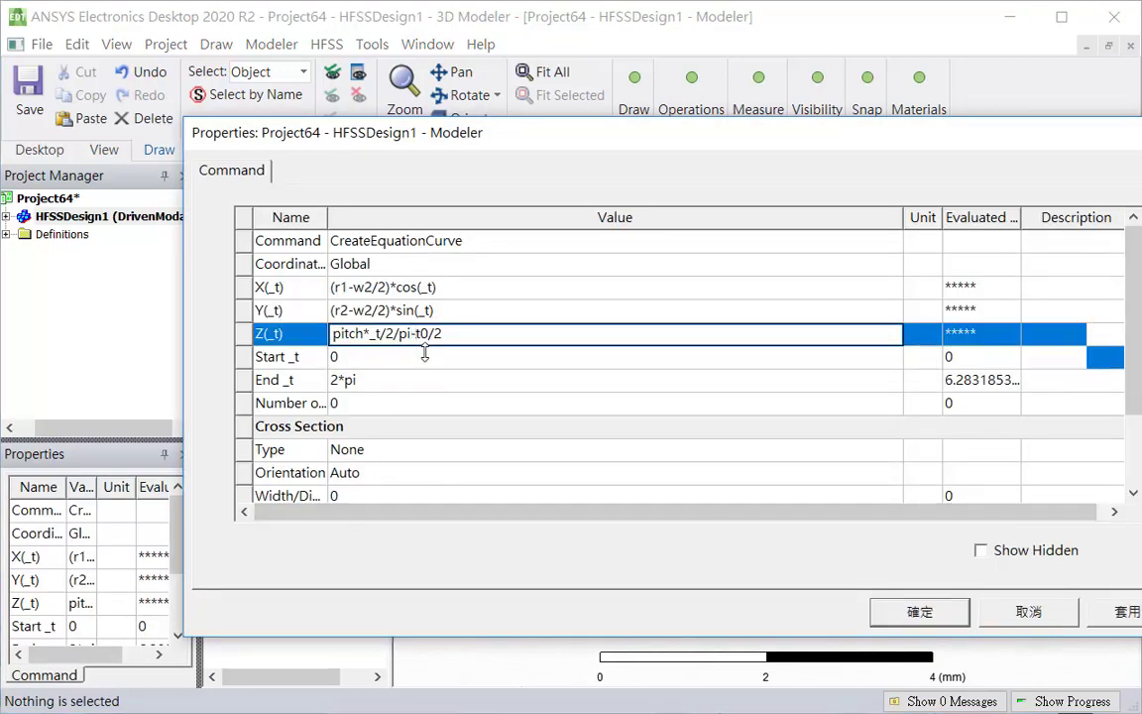
left_click(424, 355)
left_click(912, 615)
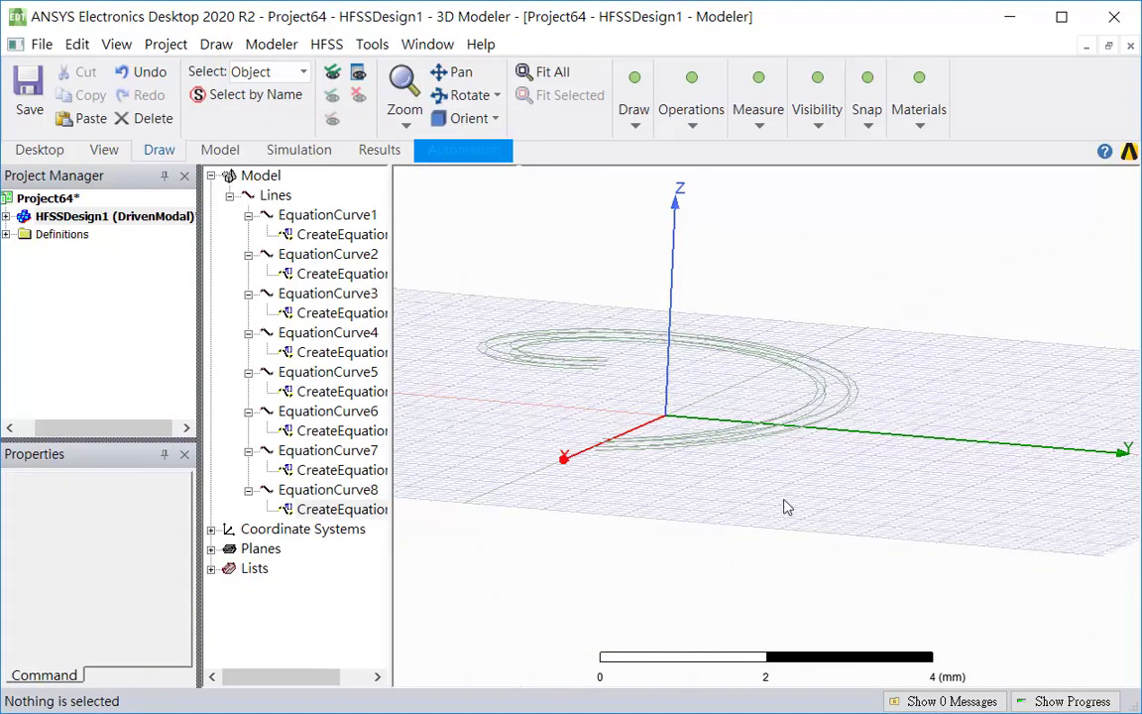
Connect the curves EquationCurve1 and EquationCurve2 to form a sheet.
left_click(336, 216)
left_click(357, 256, "ctrl")
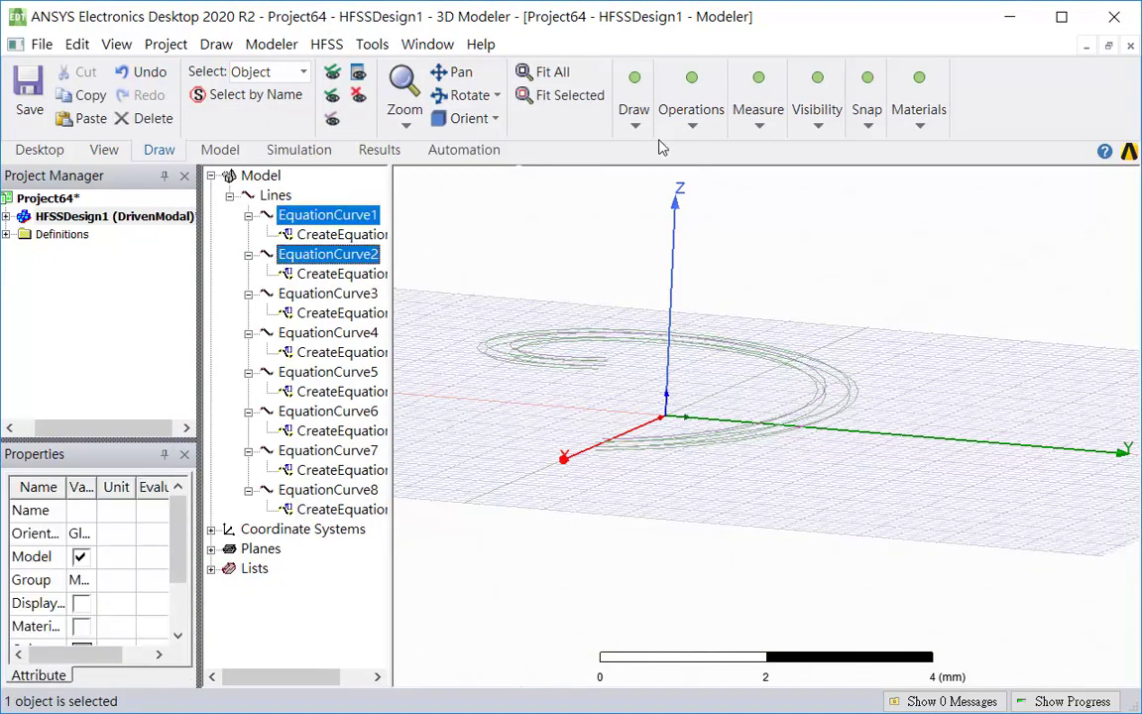
left_click(691, 111)
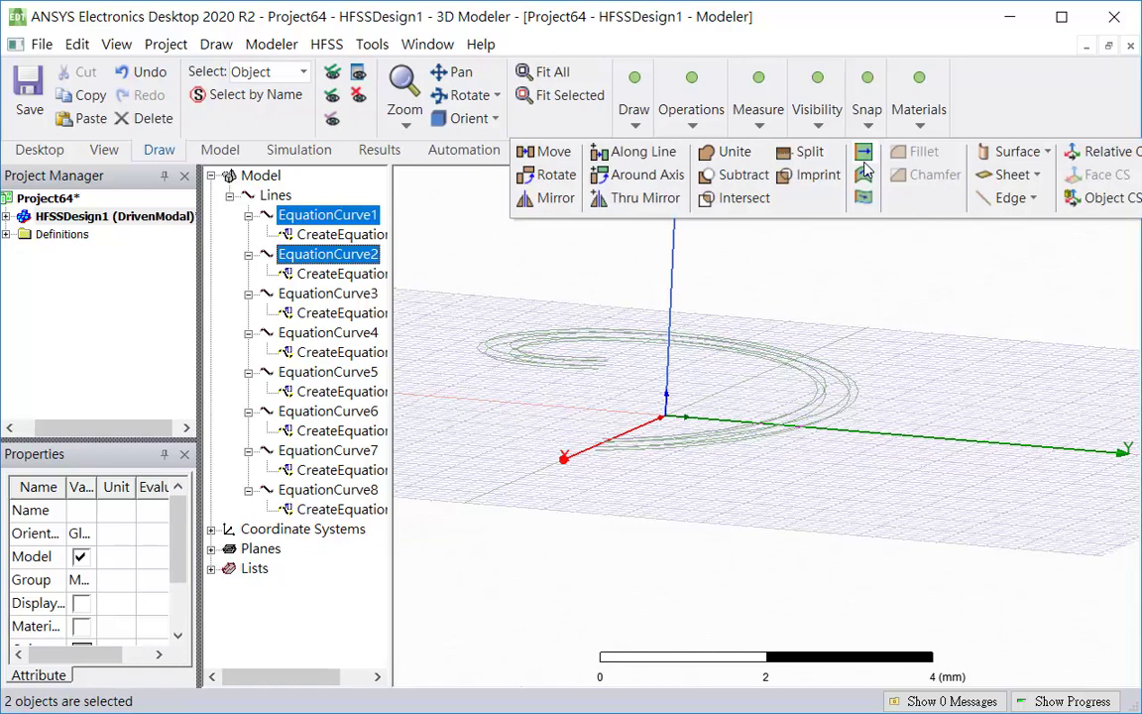
left_click(1016, 150)
left_click(971, 254)
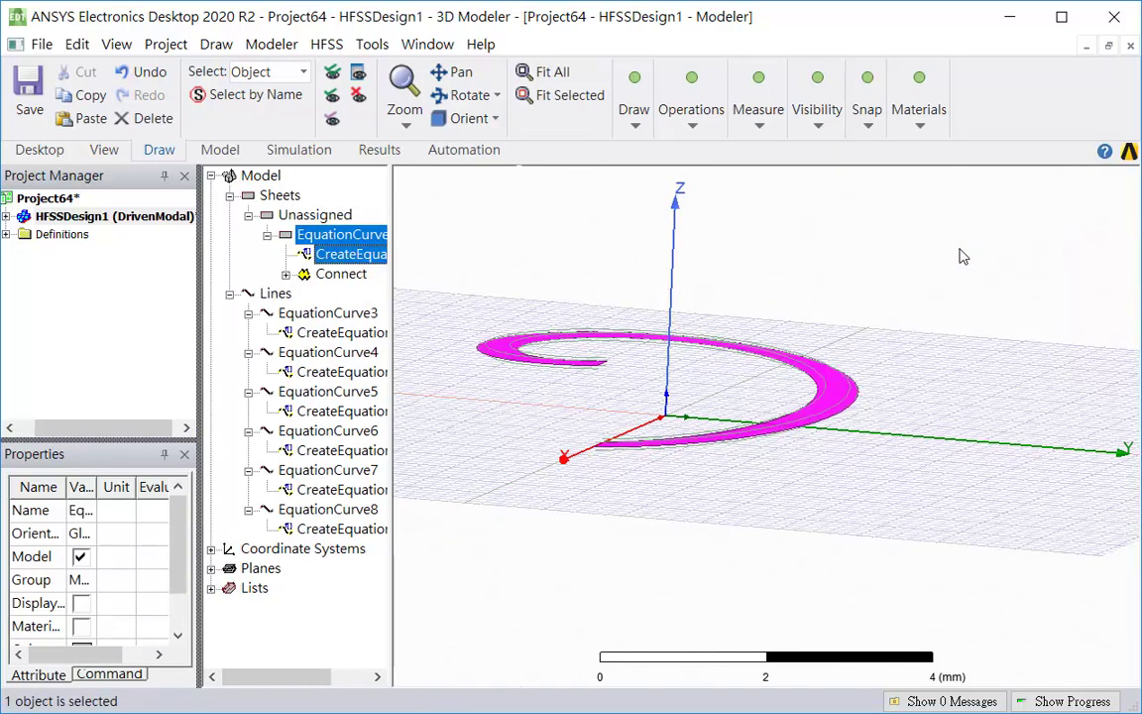
Connect the curves EquationCurve3 and EquationCurve4 to form a sheet.
left_click_drag(879, 250, 867, 280, "alt")
left_click(332, 312)
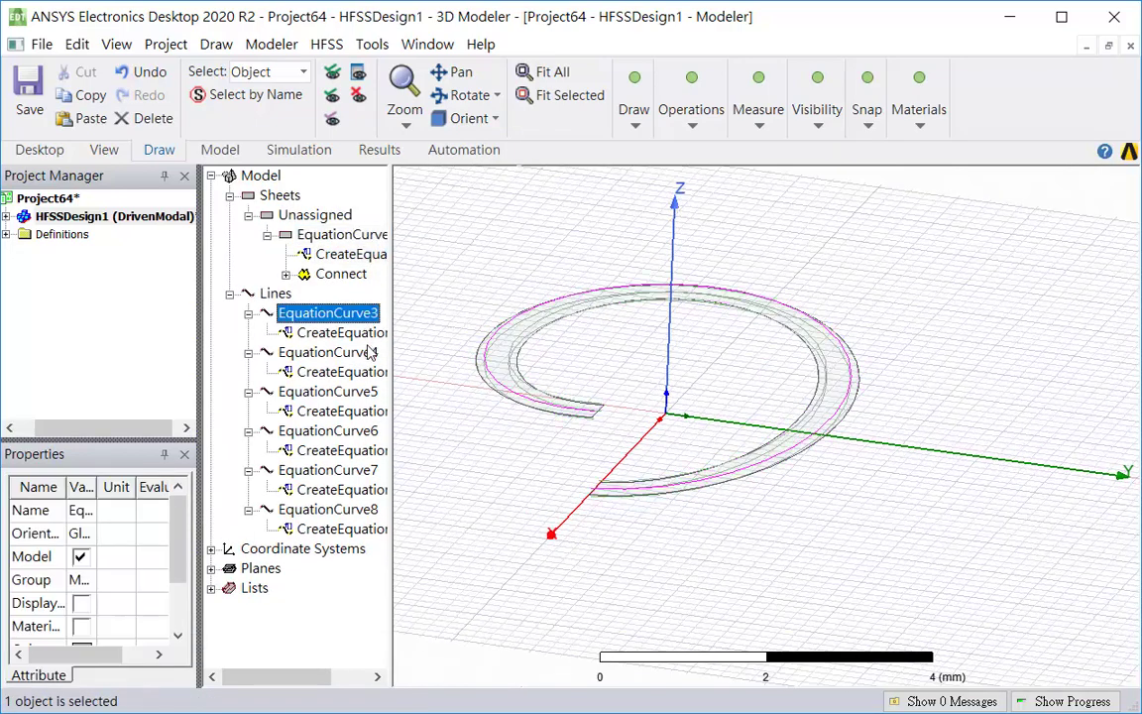
left_click(332, 352, "ctrl")
left_click(693, 112)
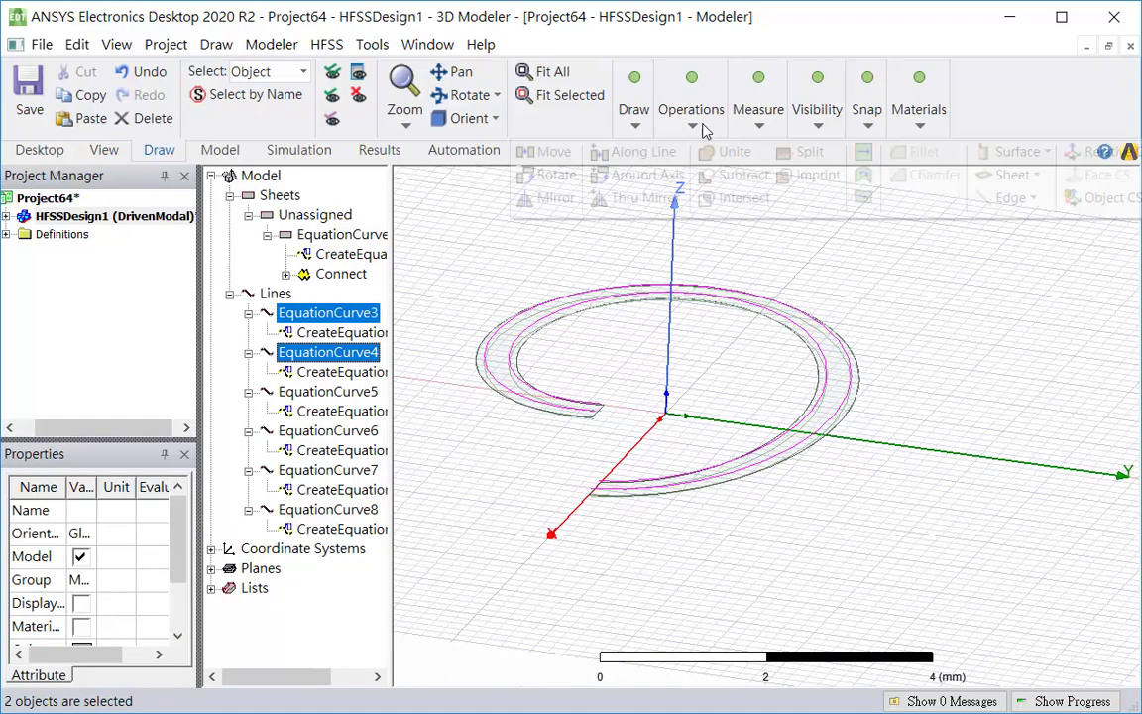
left_click(1011, 152)
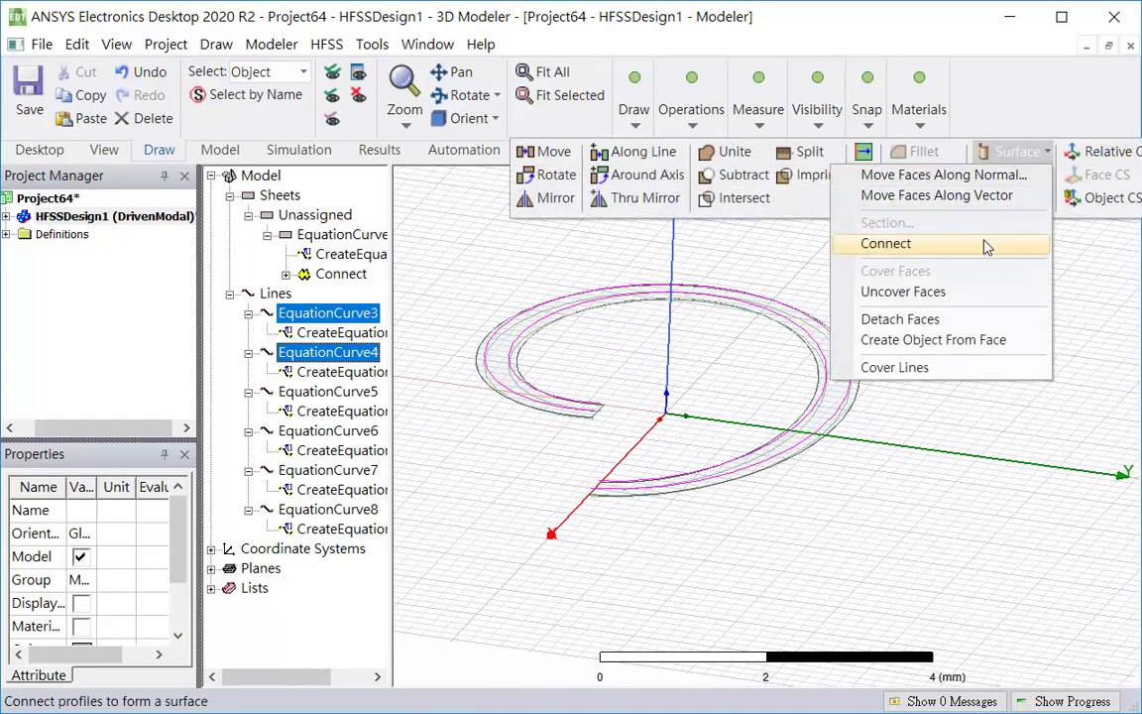
left_click(885, 243)
Connect the curves EquationCurve5 and EquationCurve6 to form a sheet.
left_click(332, 372)
left_click(343, 413, "ctrl")
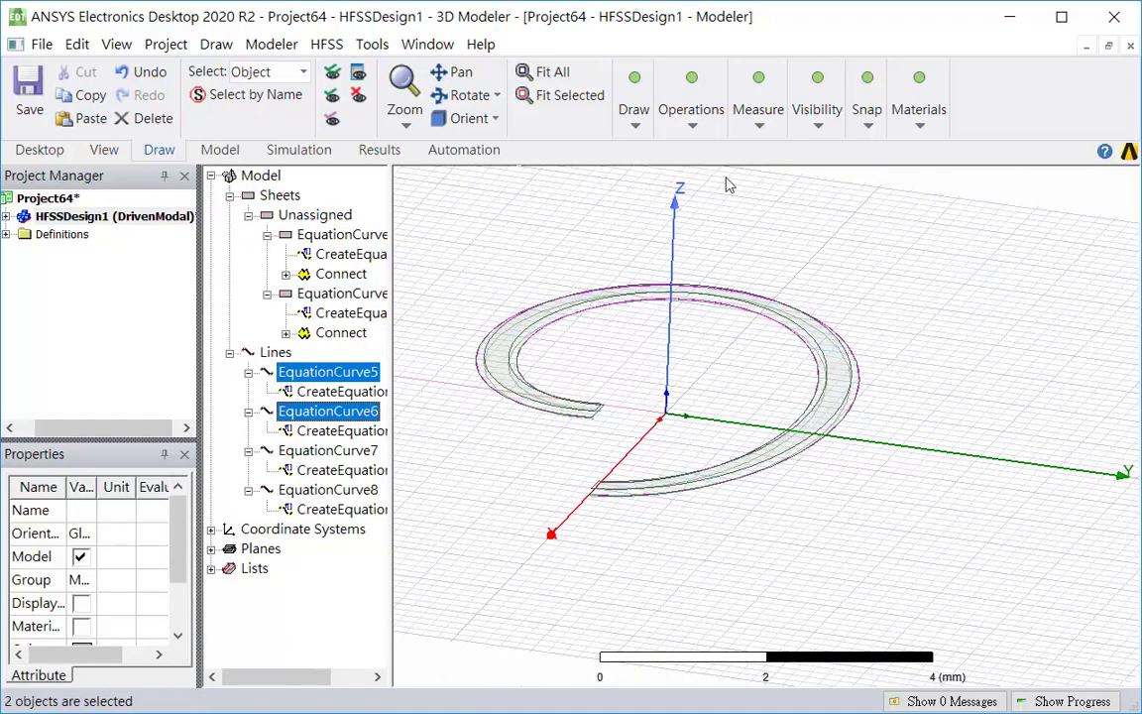
left_click(691, 117)
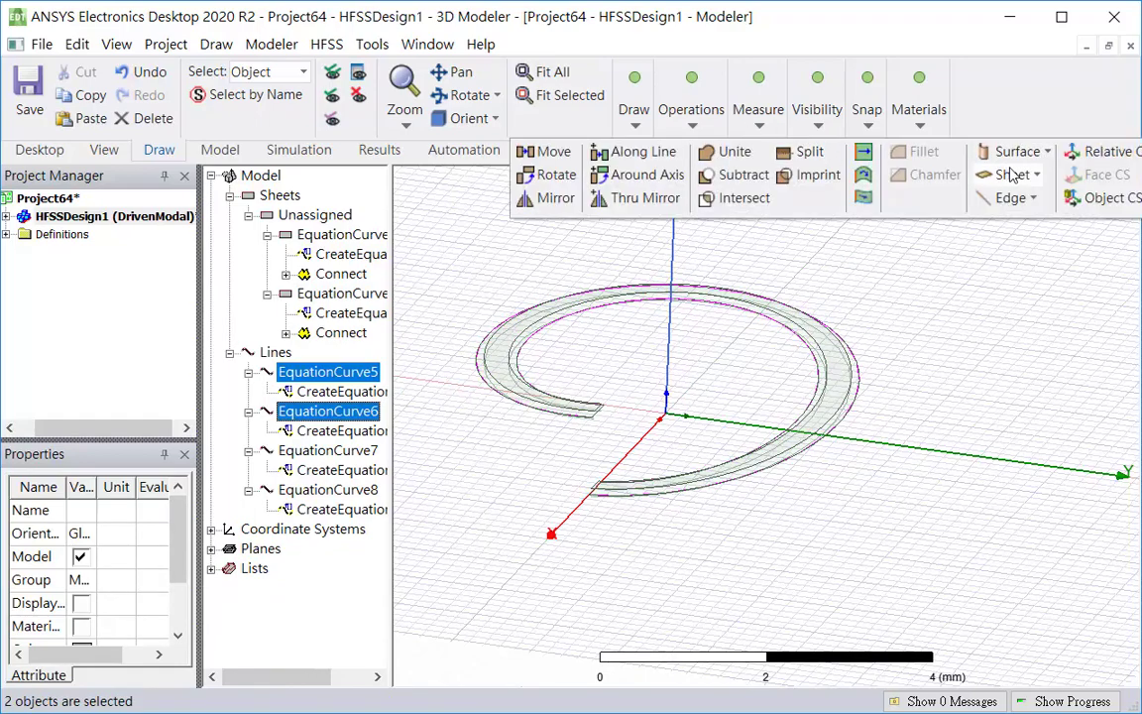
left_click(1039, 177)
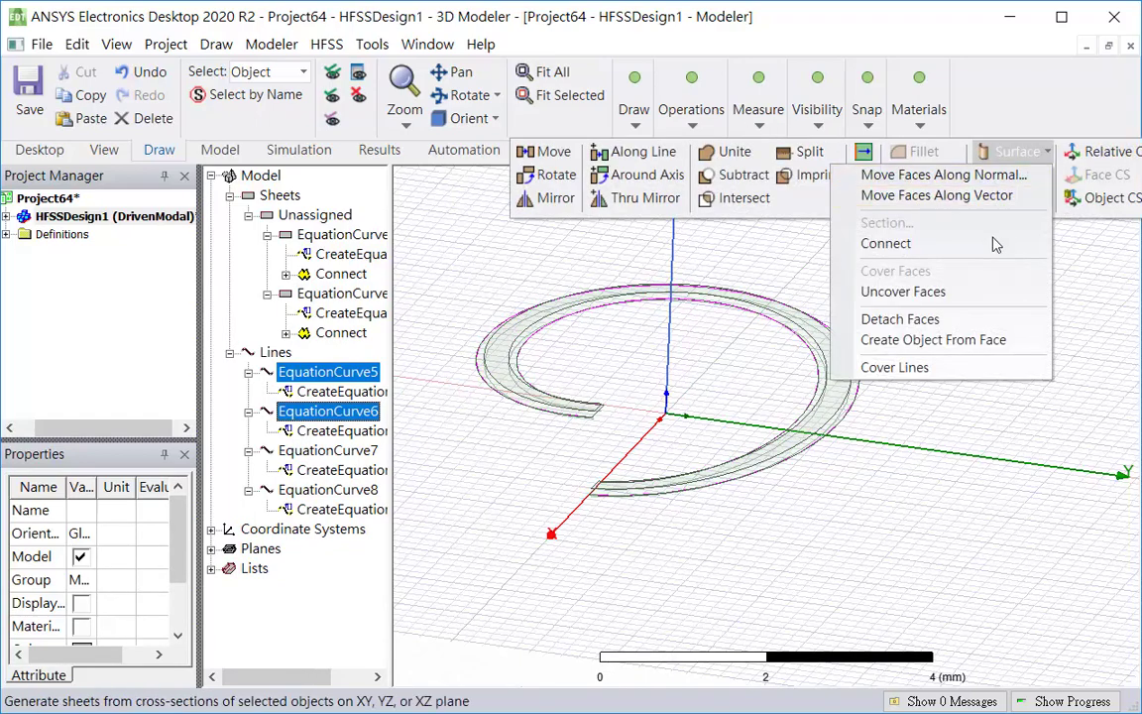
left_click(995, 244)
Connect the curves EquationCurve7 and EquationCurve8 to form a sheet.
left_click(327, 430)
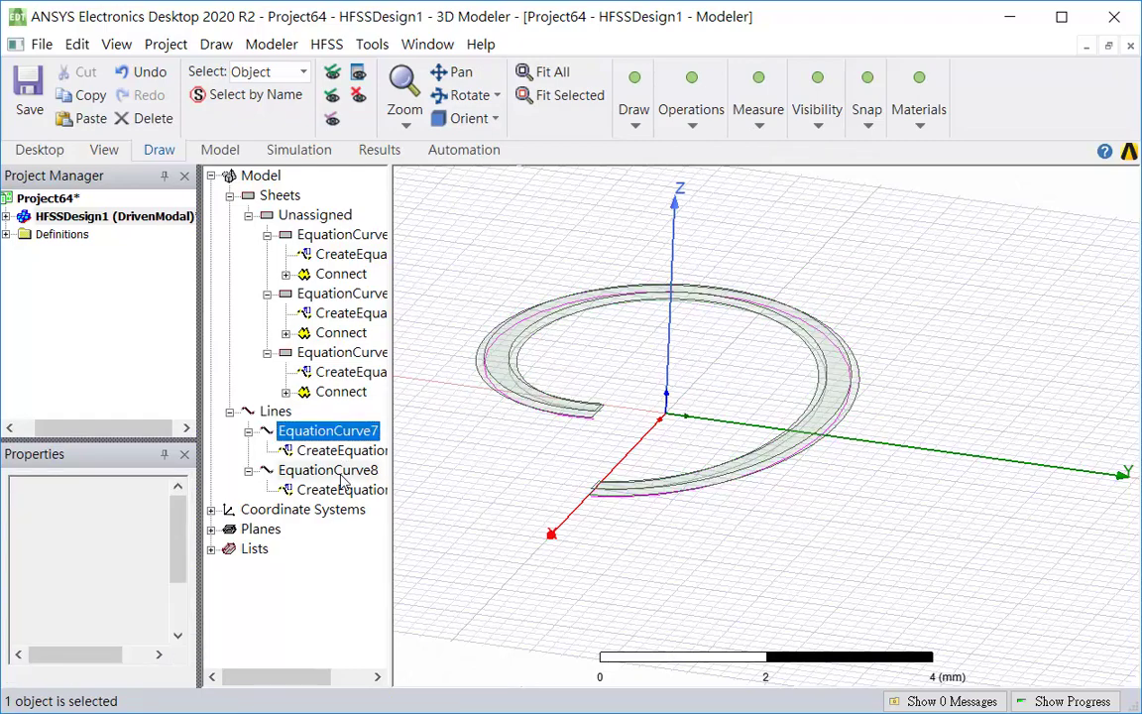
left_click(327, 470, "ctrl")
left_click(638, 121)
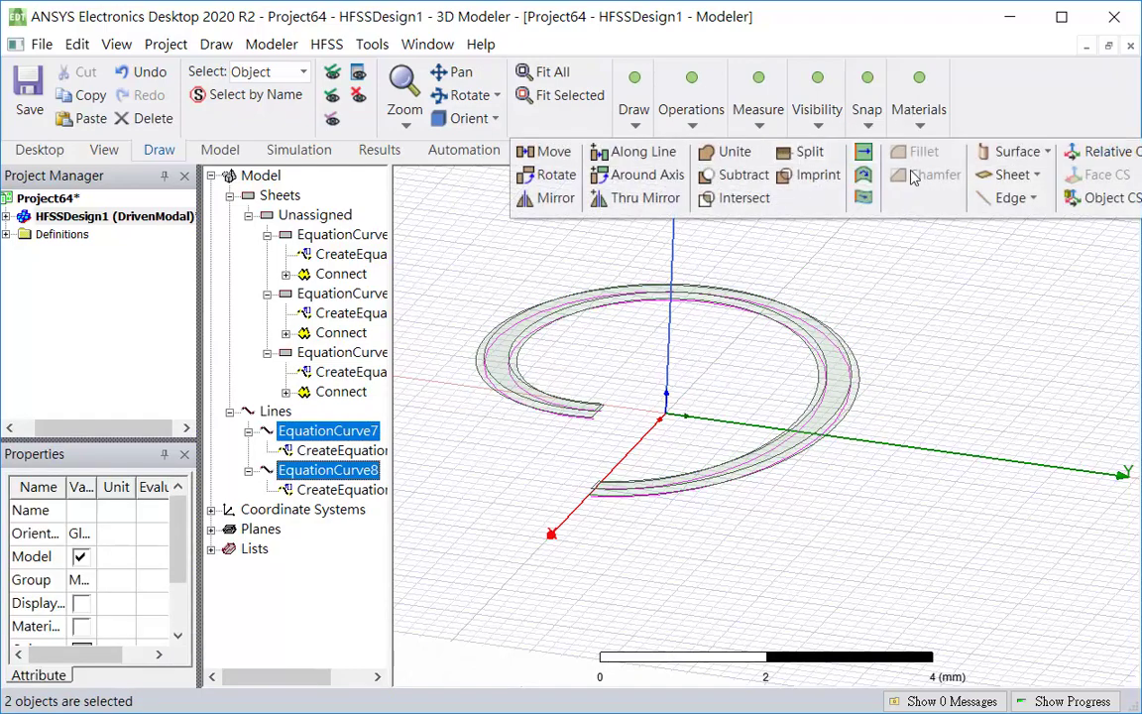
left_click(1021, 151)
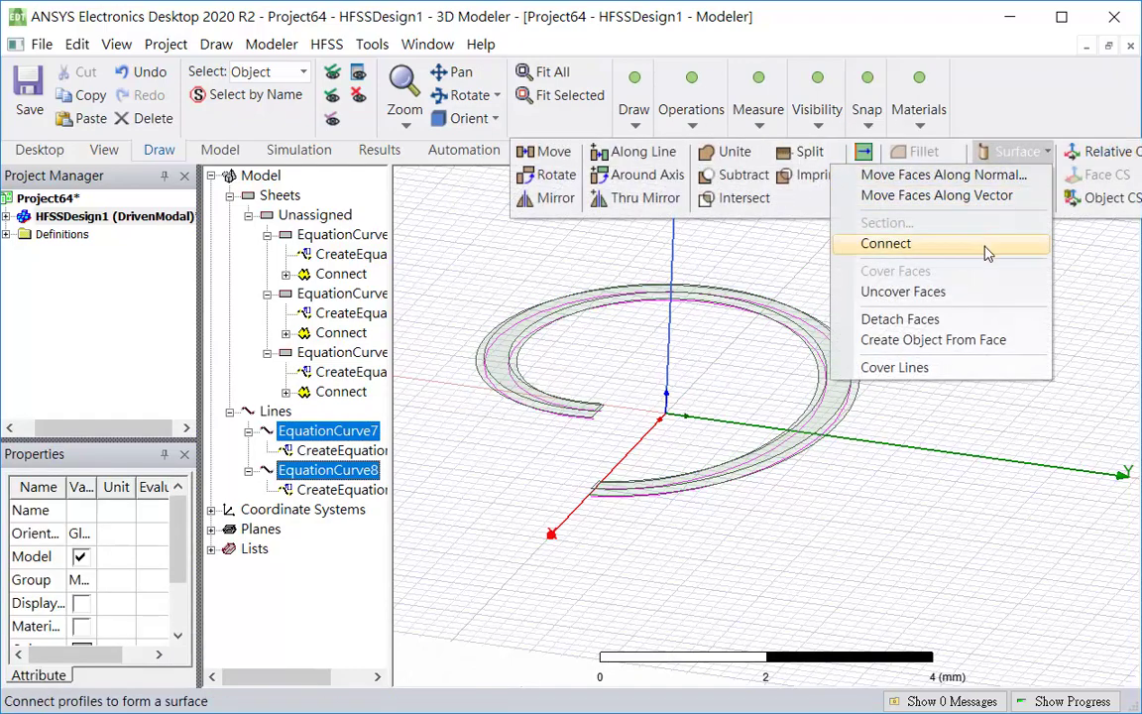
left_click(892, 243)
Connect the sheets EquationCurve1 and EquationCurve3 to form the upper solid of the helix.
left_click_drag(635, 240, 679, 231, "alt")
scroll(595, 337, "up", 5)
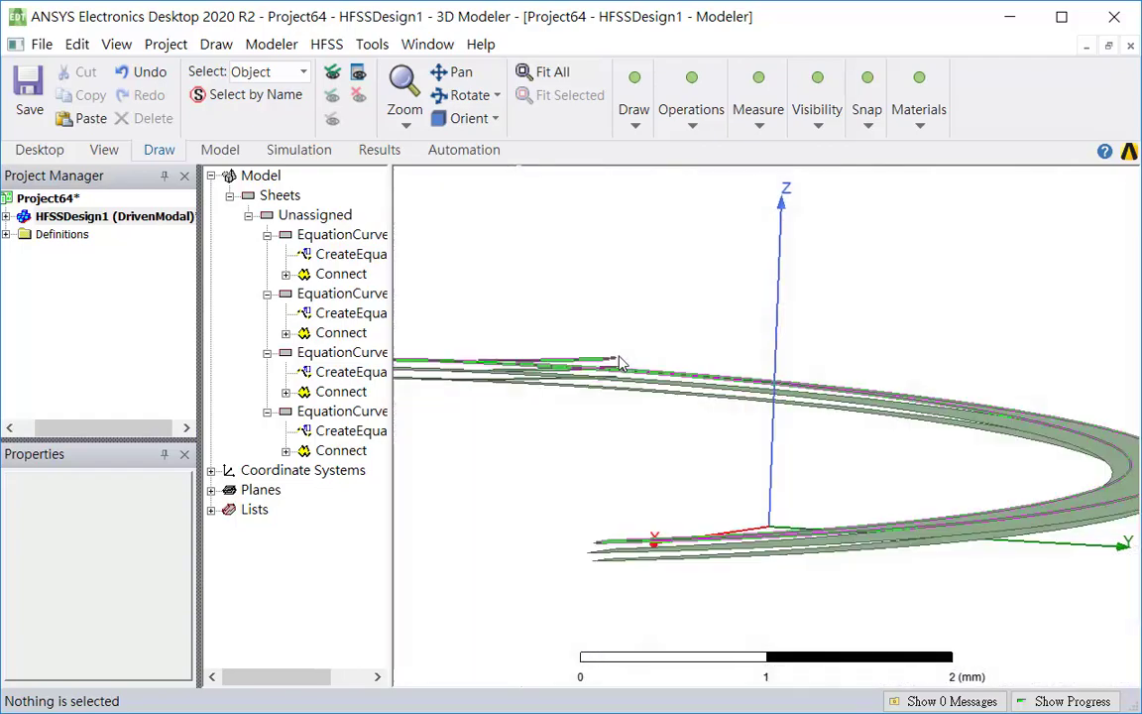
left_click_drag(635, 281, 730, 248, "alt")
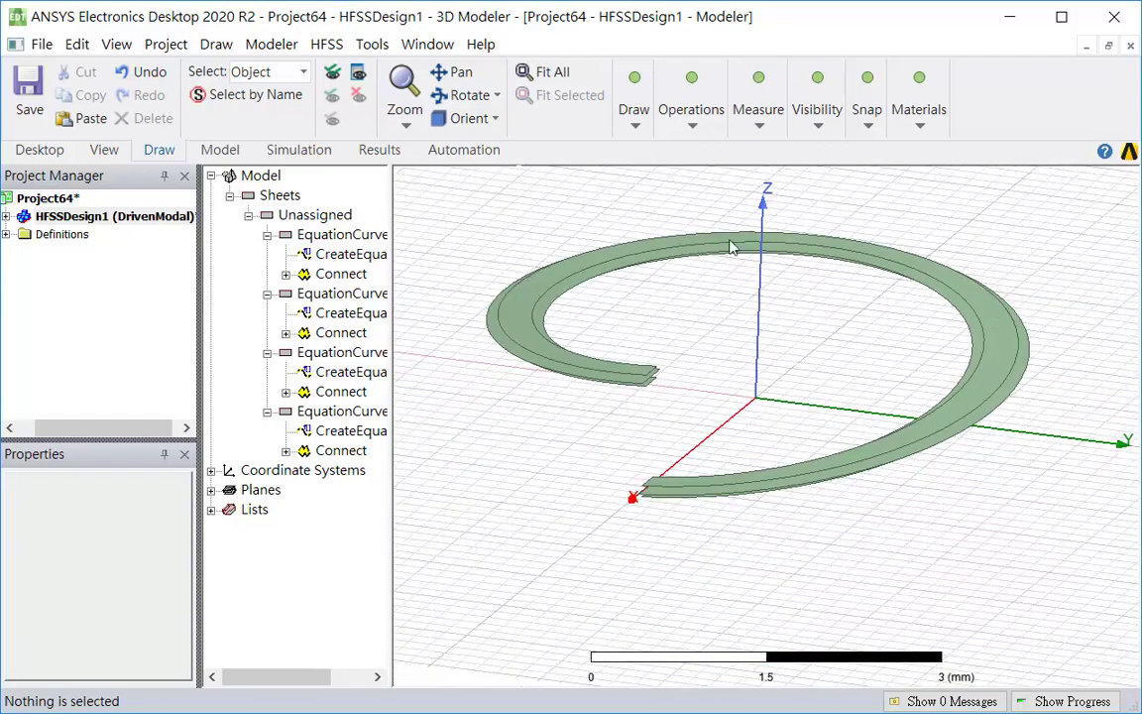
left_click(359, 234)
left_click(327, 294, "ctrl")
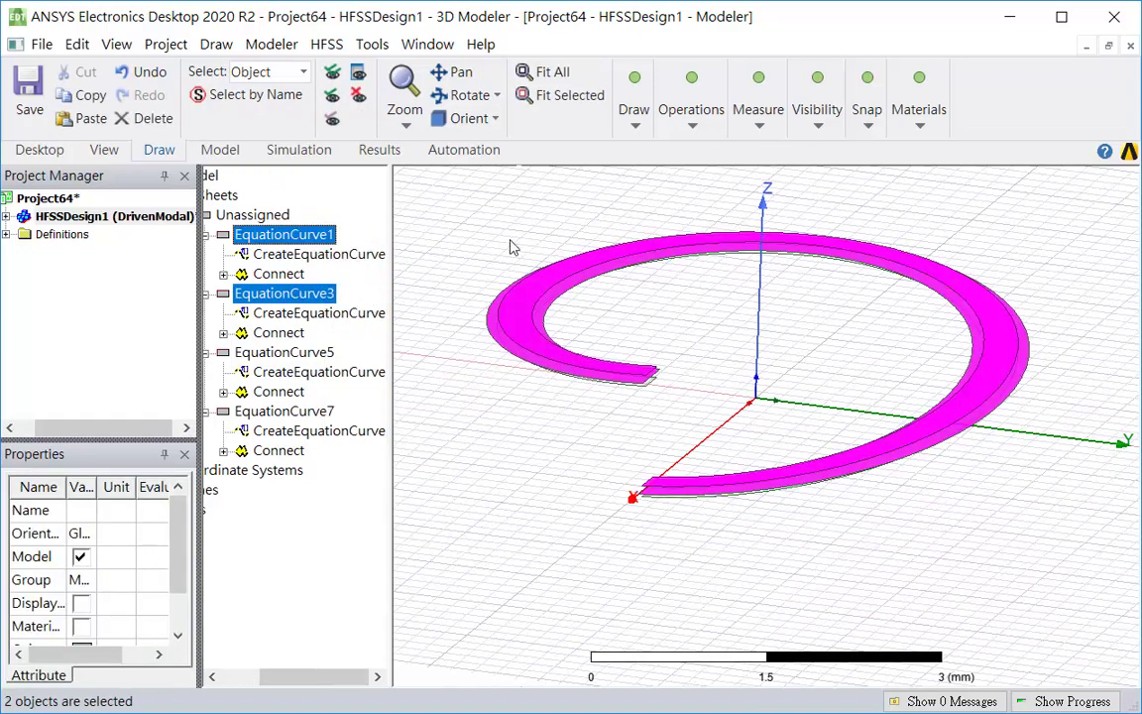
left_click(692, 111)
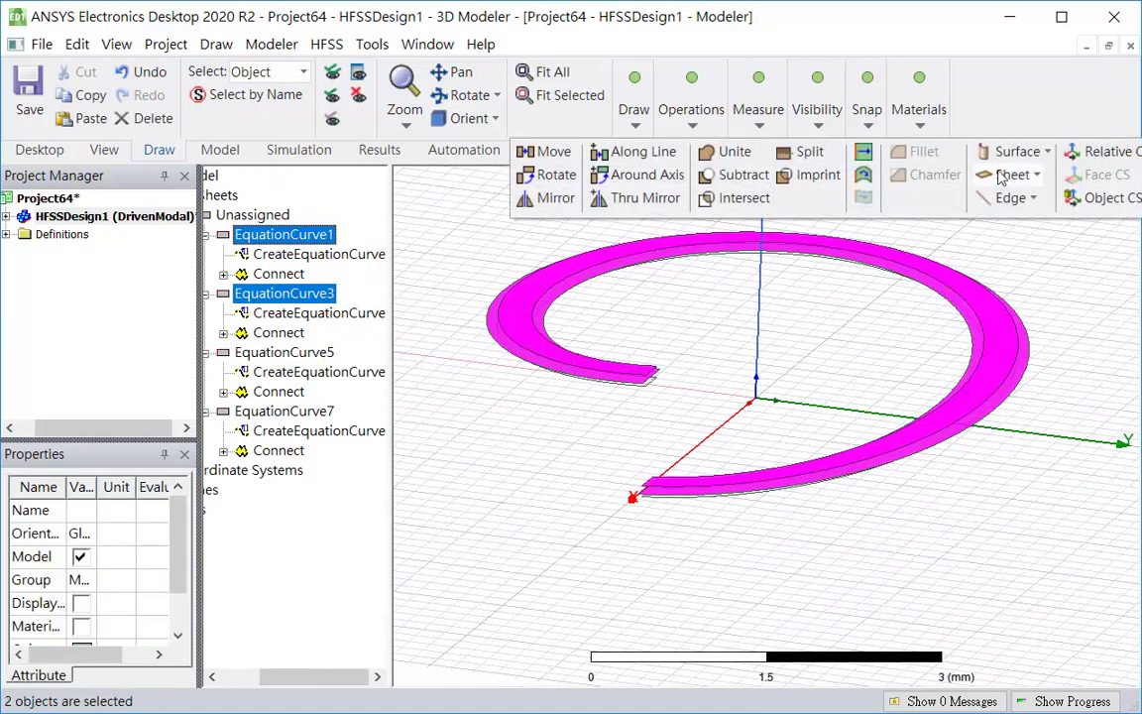
left_click(1041, 159)
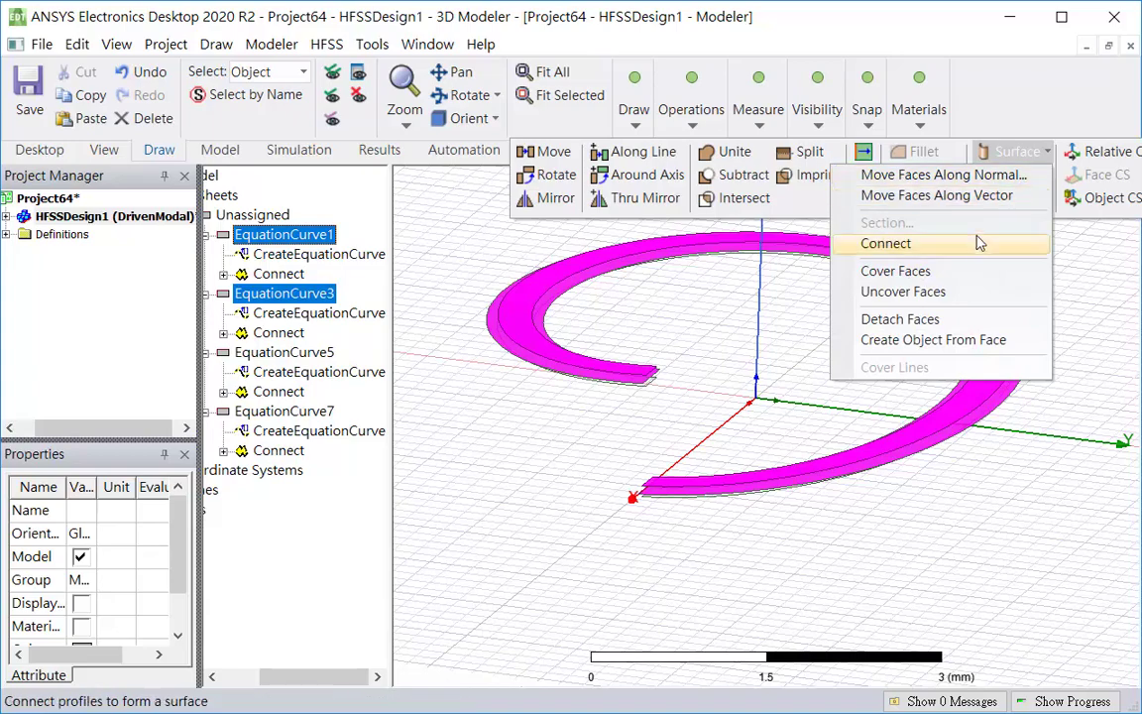
left_click(888, 243)
left_click(801, 324)
Connect the sheets EquationCurve5 and EquationCurve7 to form the lower solid of the helix.
left_click_drag(800, 323, 774, 292, "alt")
scroll(642, 340, "up", 5)
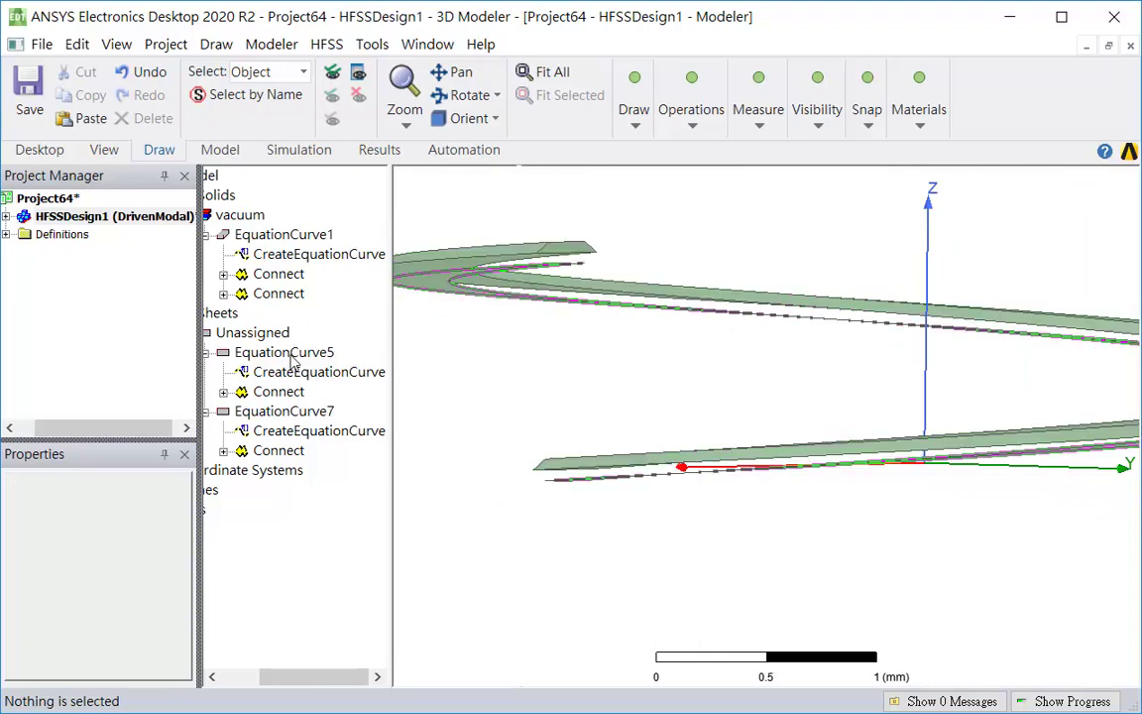
left_click(284, 353)
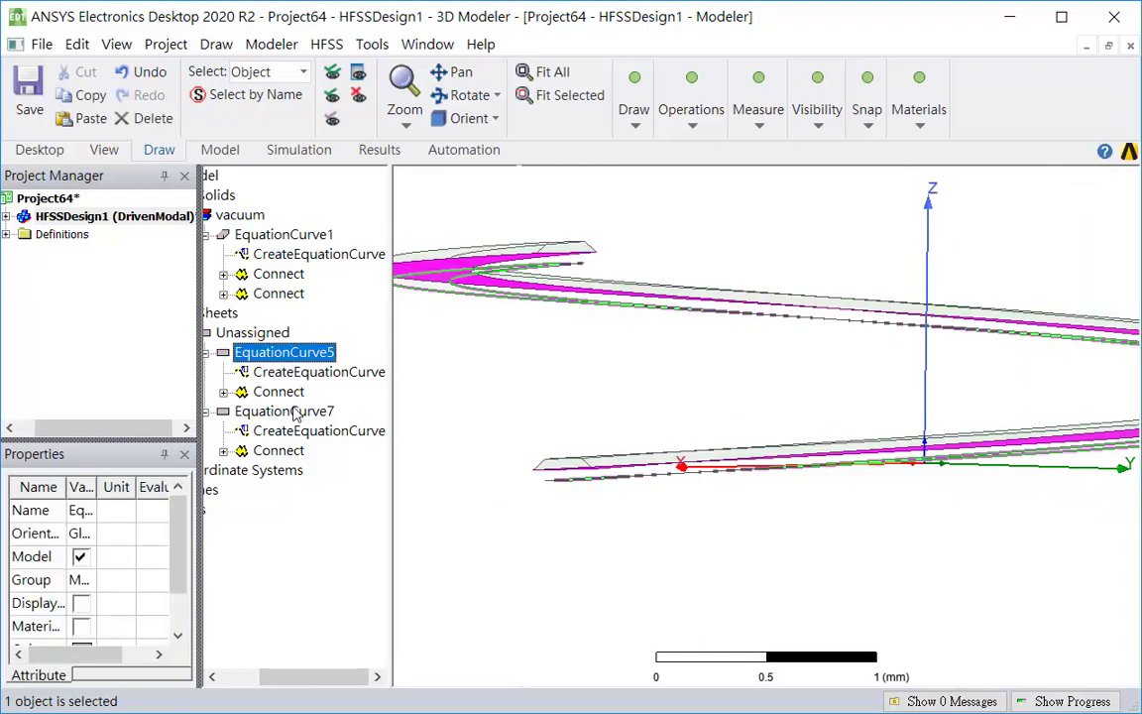
left_click(285, 411, "ctrl")
left_click(692, 117)
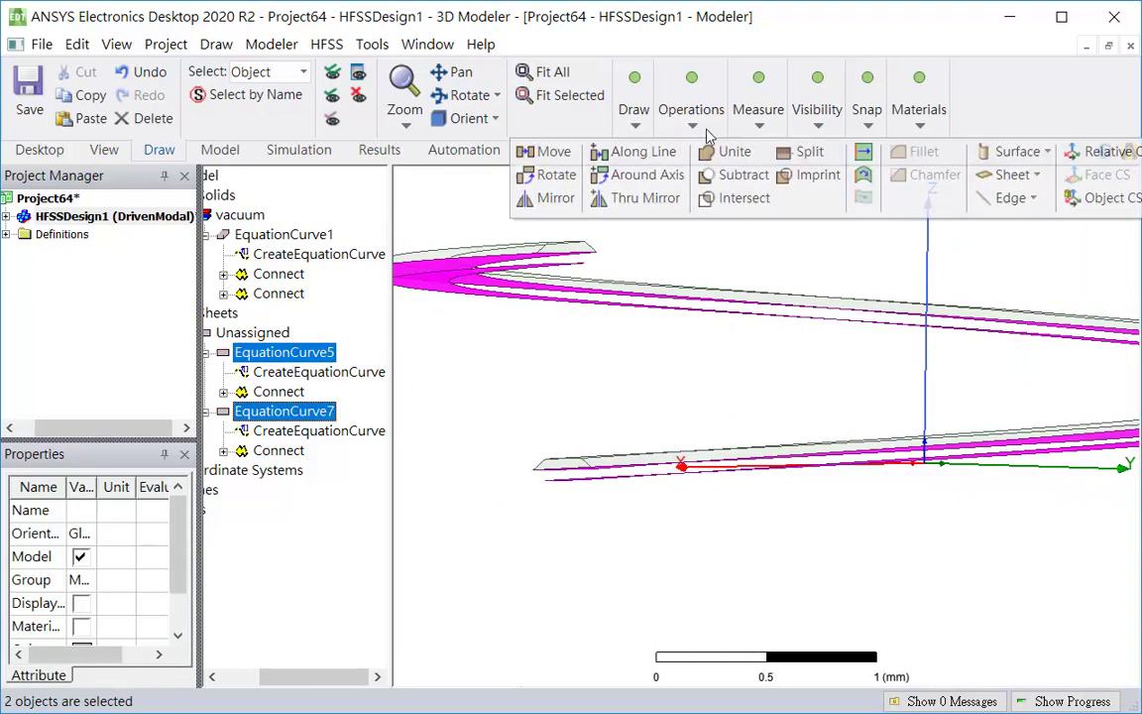
left_click(1039, 175)
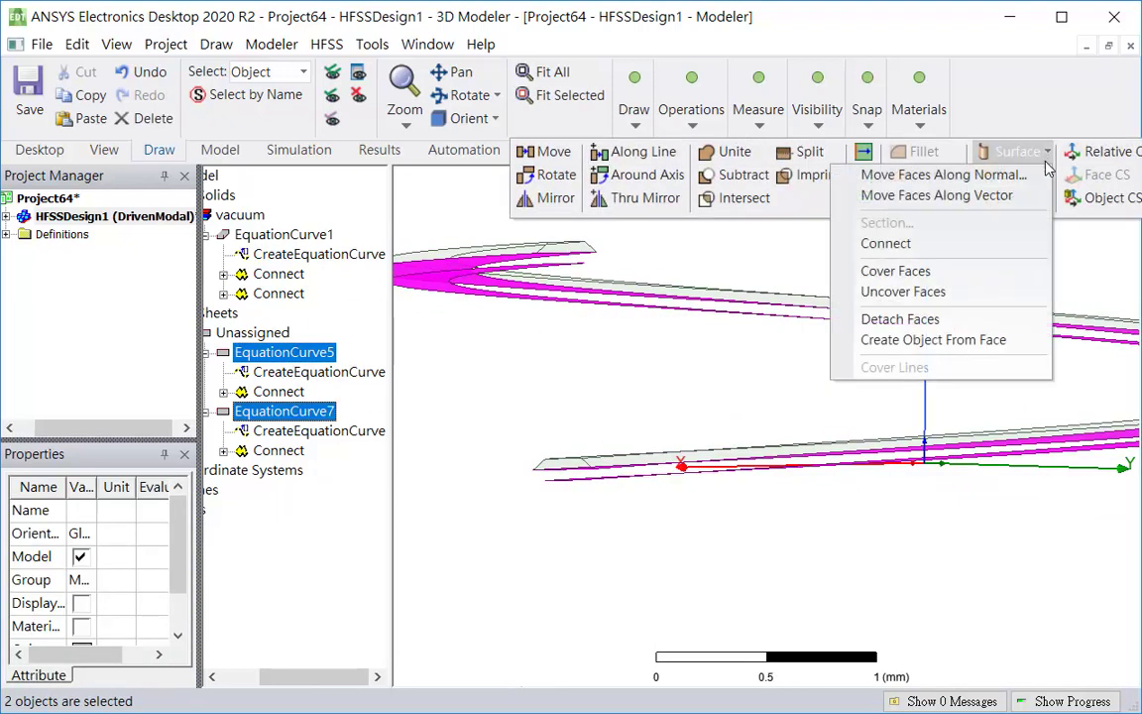
left_click(892, 245)
left_click(836, 268)
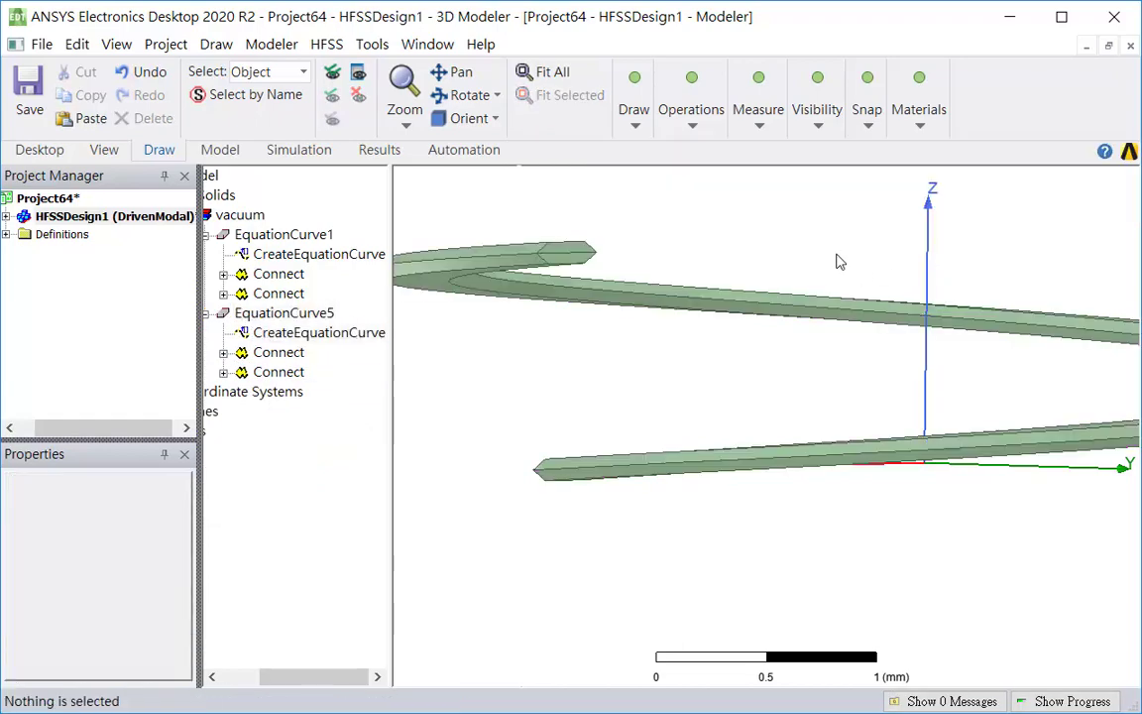
left_click_drag(836, 268, 558, 288, "alt")
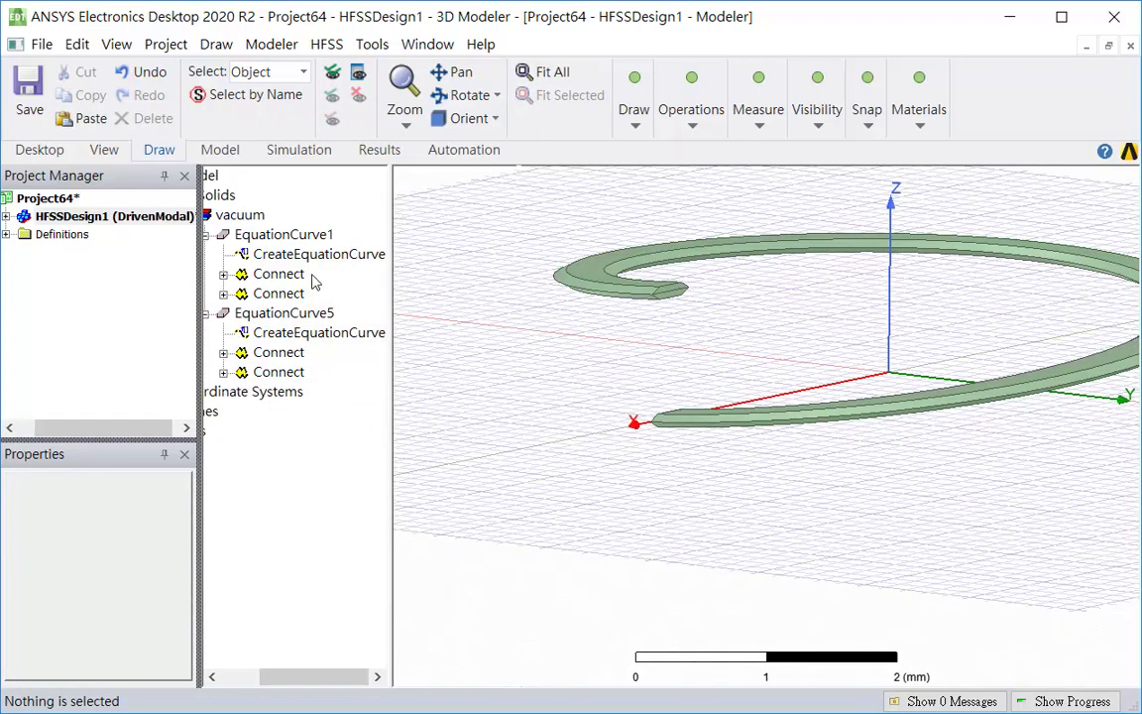
Unite the solids EquationCurve1 and EquationCurve5 into one helix turn with a hexagonal cross section.
left_click(284, 235)
left_click(283, 313, "ctrl")
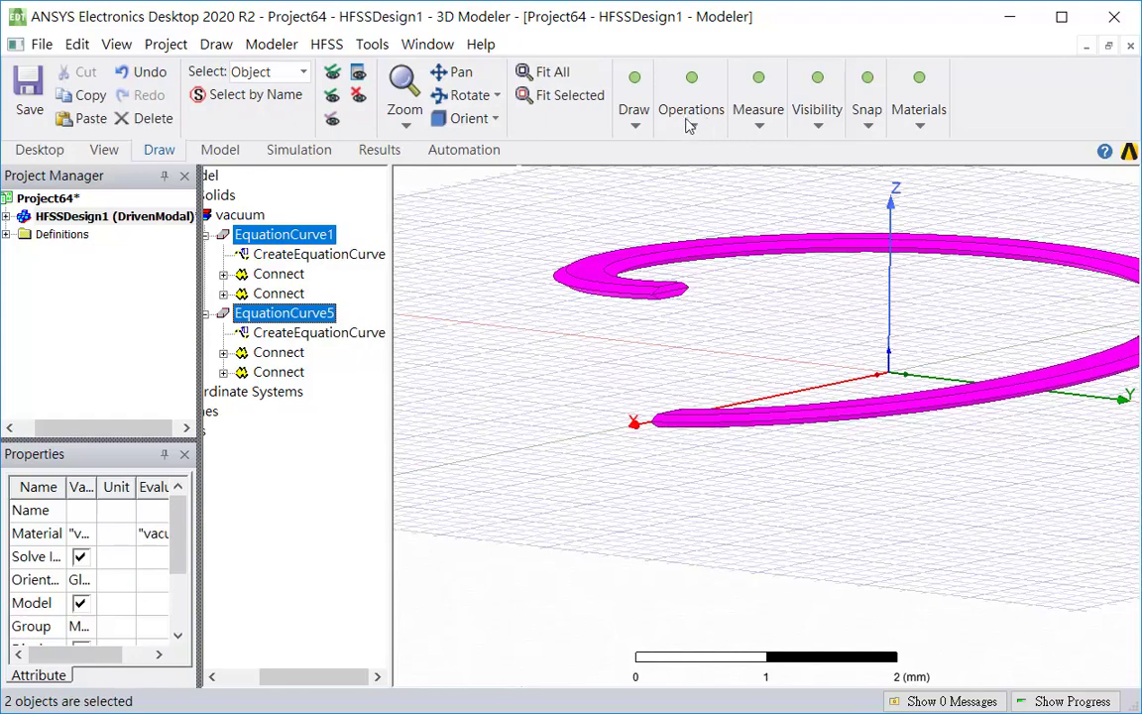
left_click(691, 109)
left_click(705, 152)
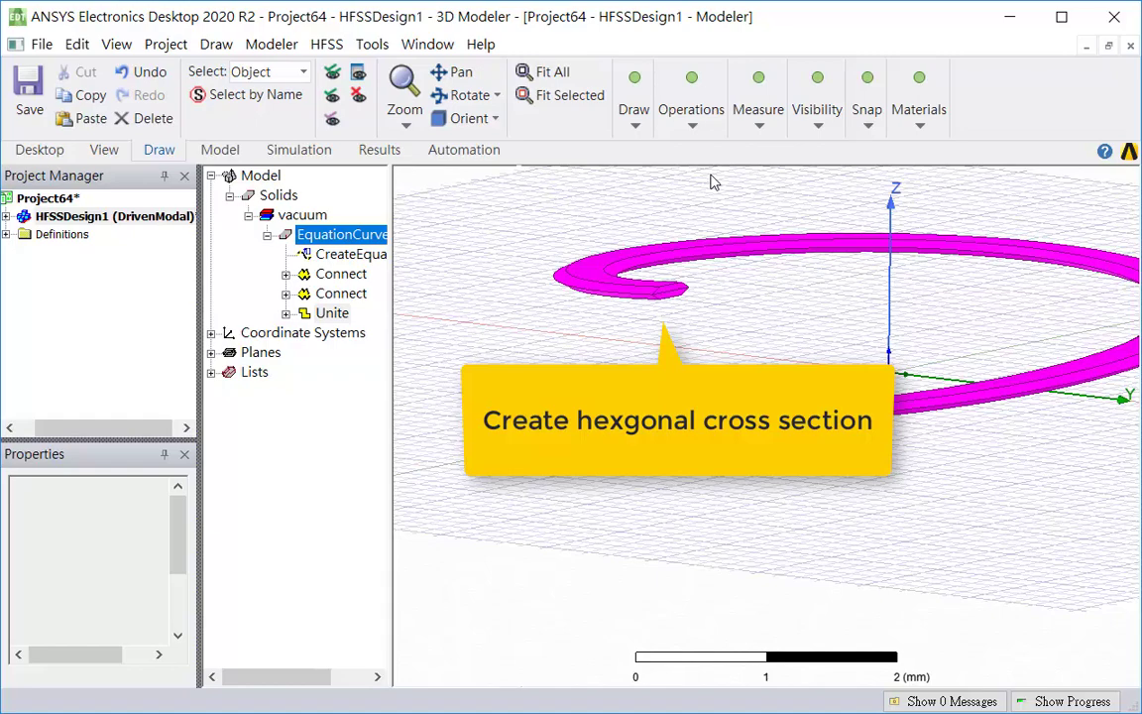
left_click(732, 187)
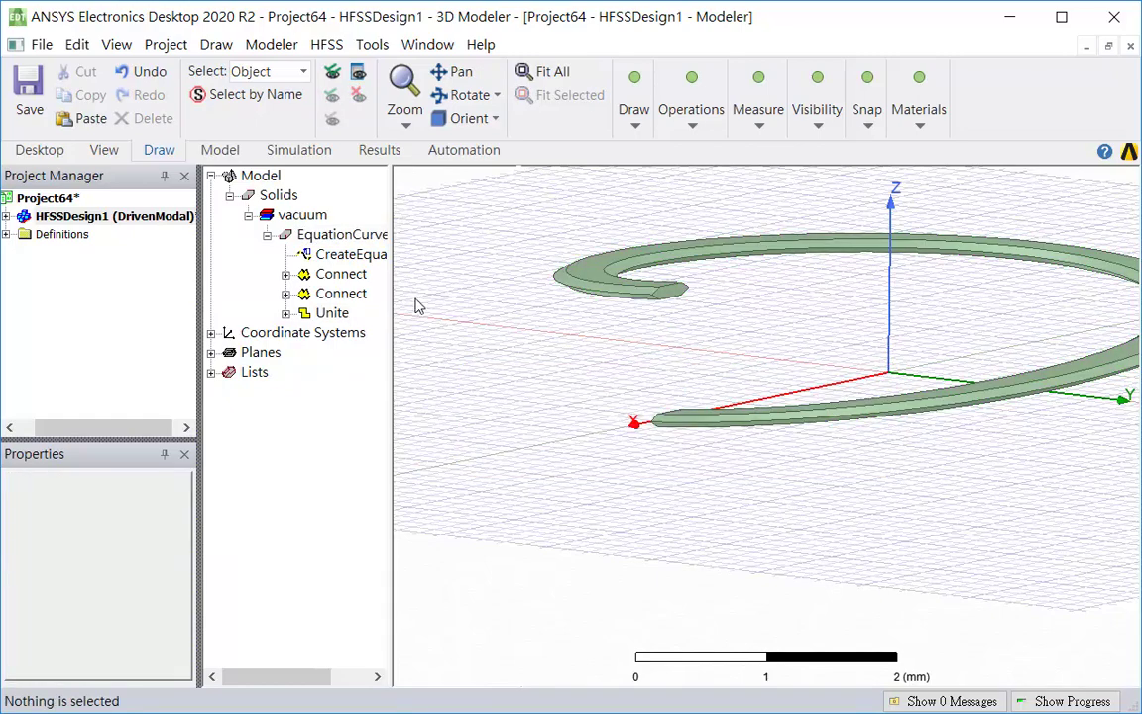
Duplicate the helix turn along a line from its lower end face center to its upper one, total number 2, attached to the original object.
left_click(583, 279)
left_click(636, 127)
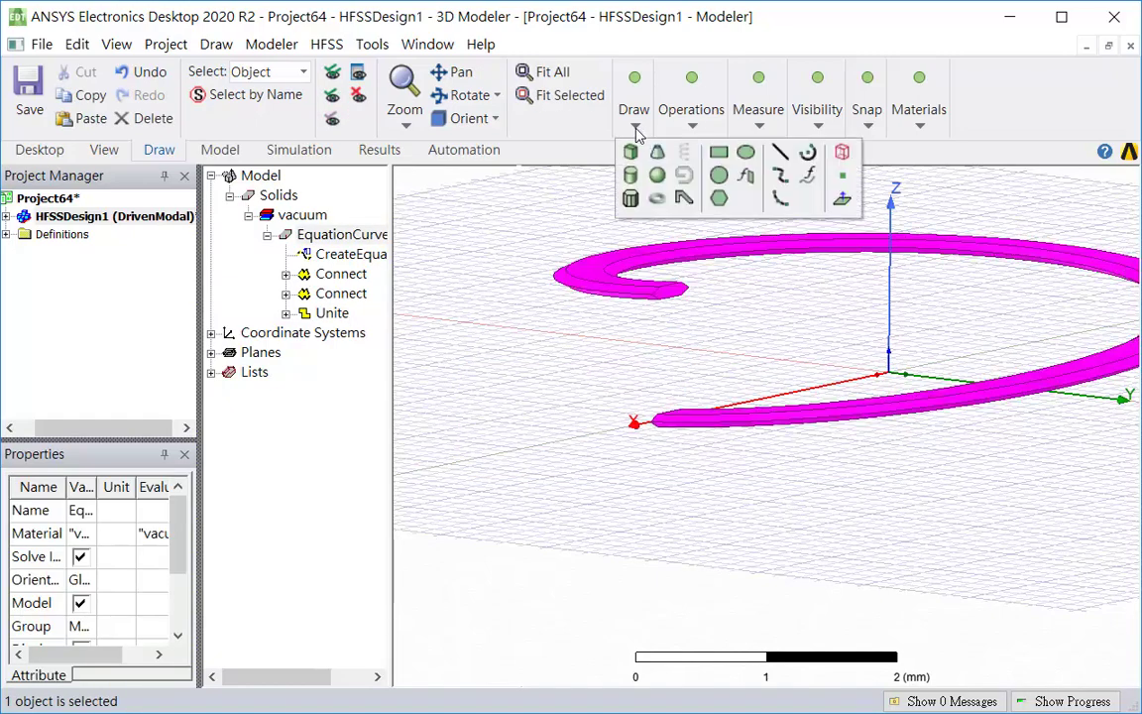
left_click(692, 127)
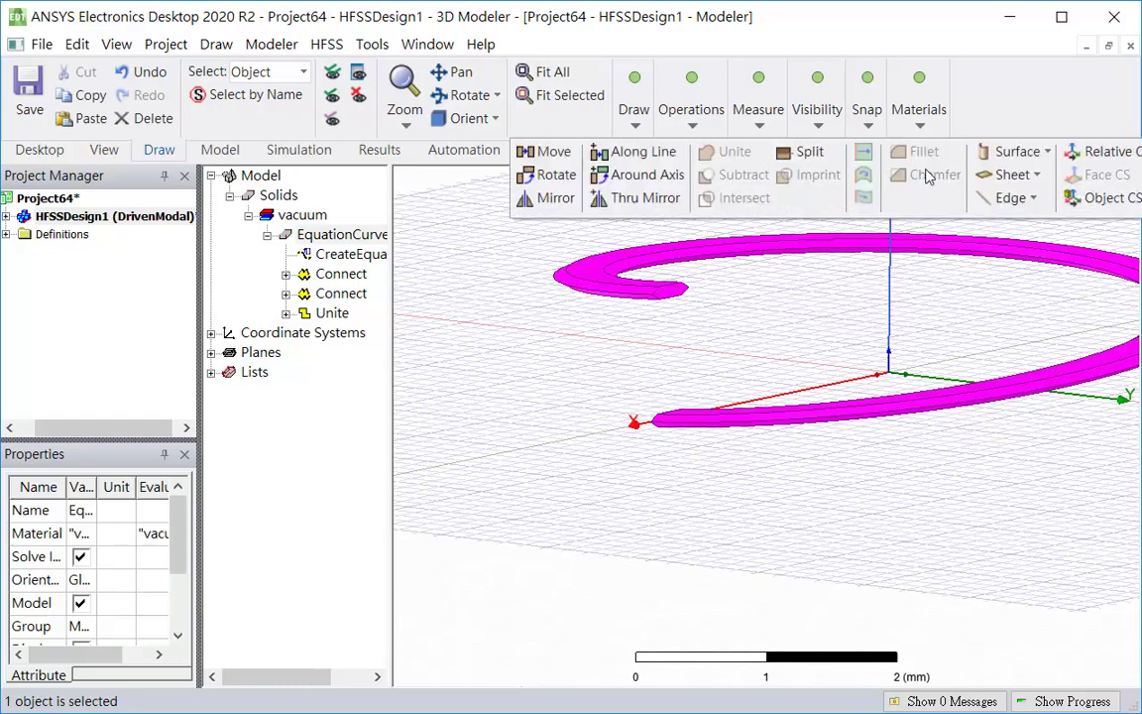
left_click(650, 153)
scroll(685, 417, "up", 3)
scroll(729, 479, "up", 3)
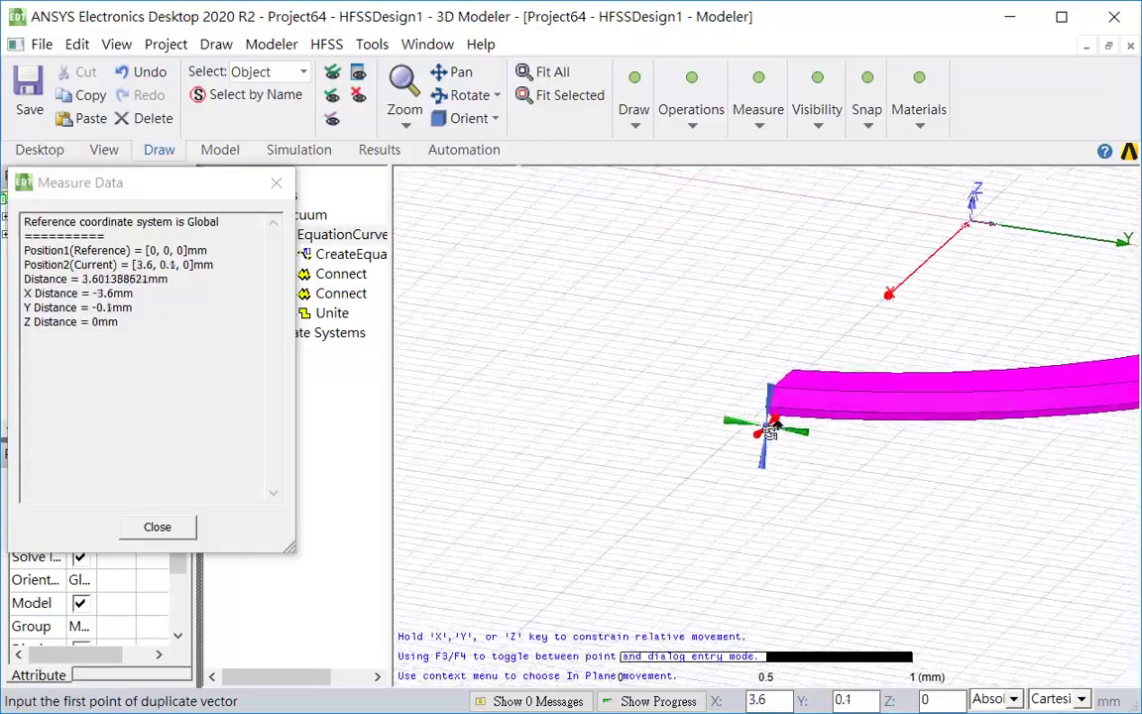
left_click(849, 404)
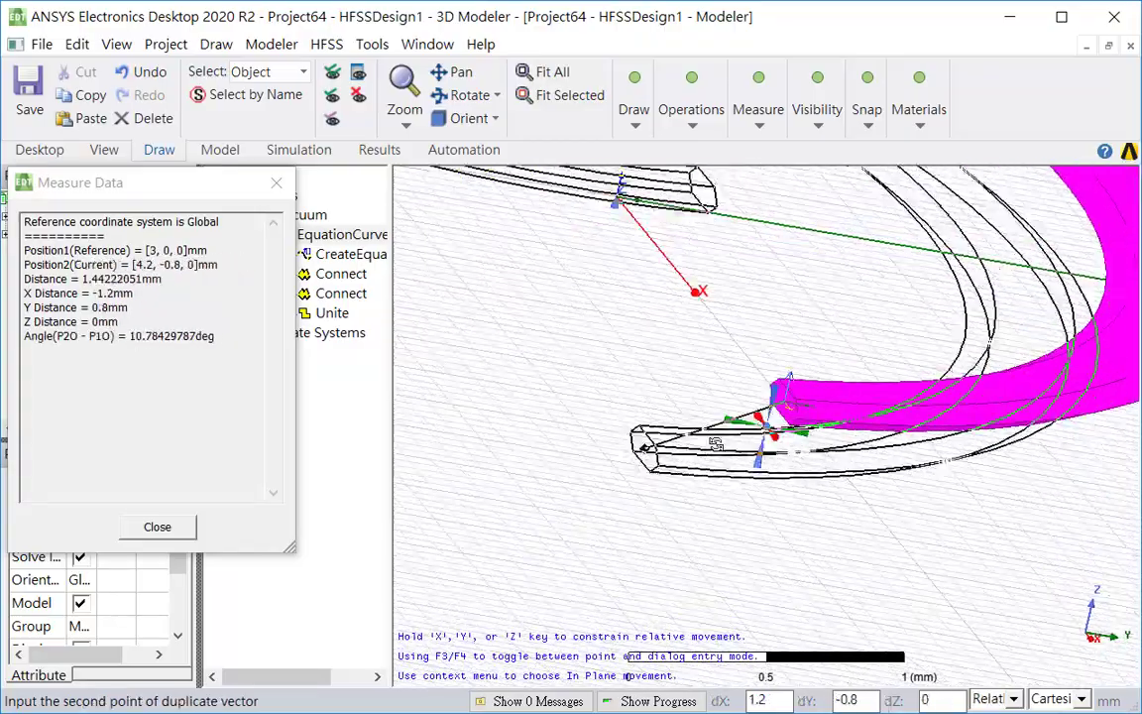
left_click_drag(764, 415, 617, 307, "alt")
scroll(617, 307, "up", 2)
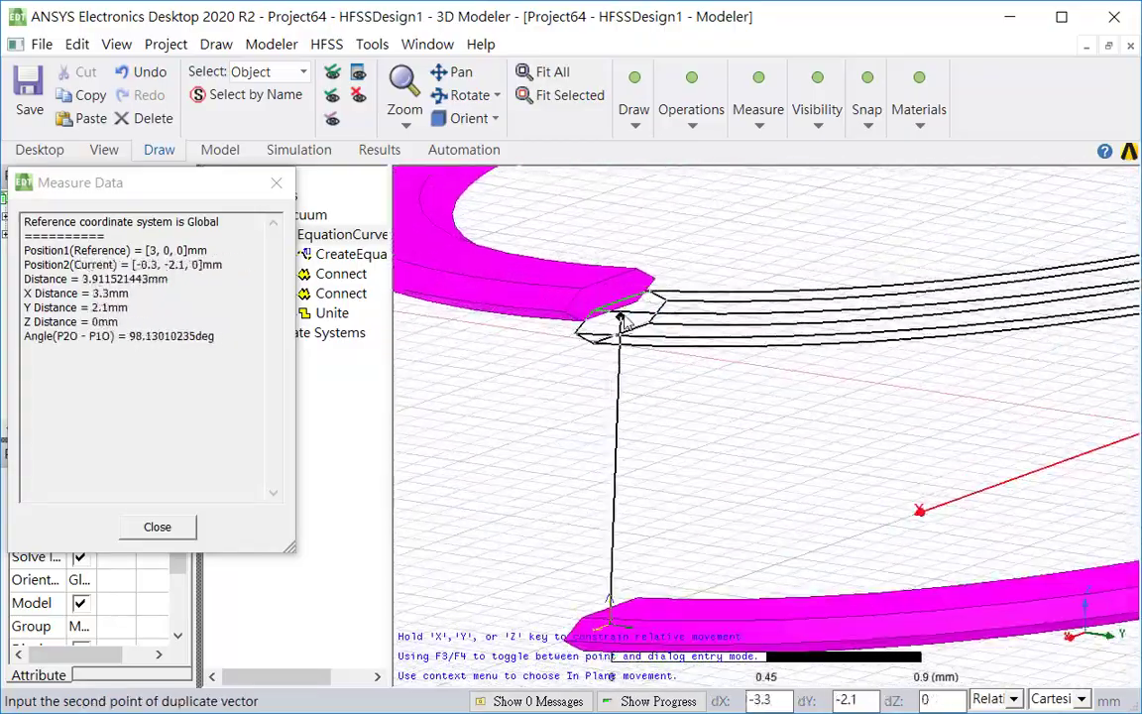
left_click(612, 298)
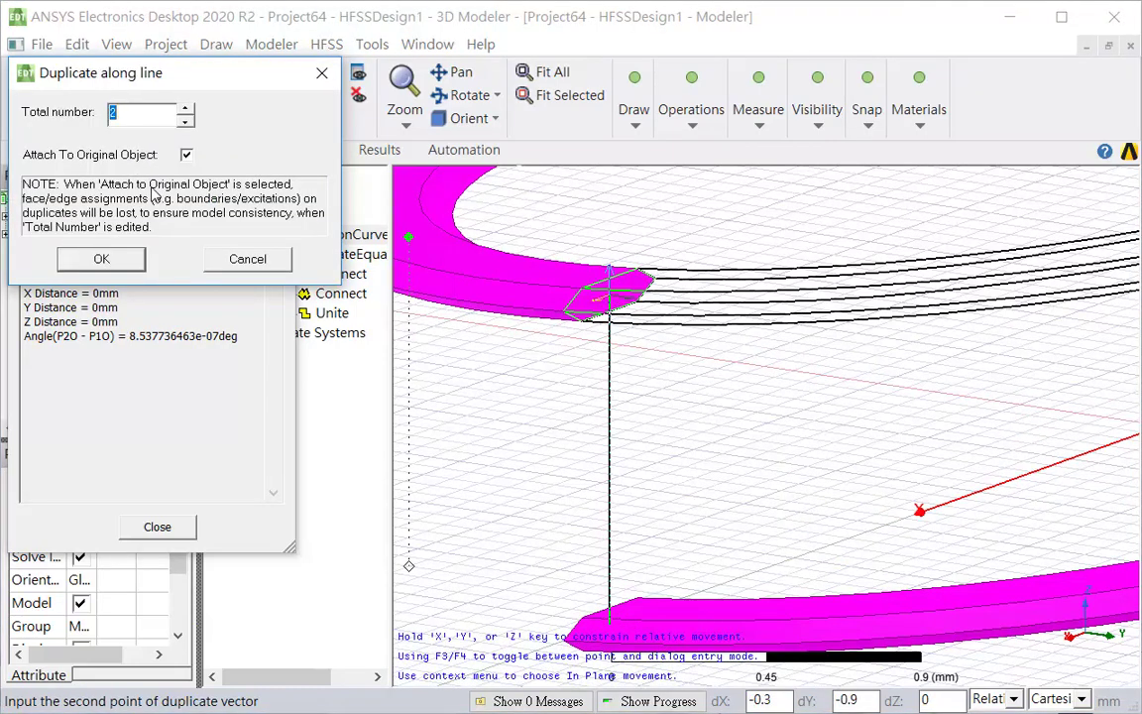
left_click(188, 159)
left_click(139, 256)
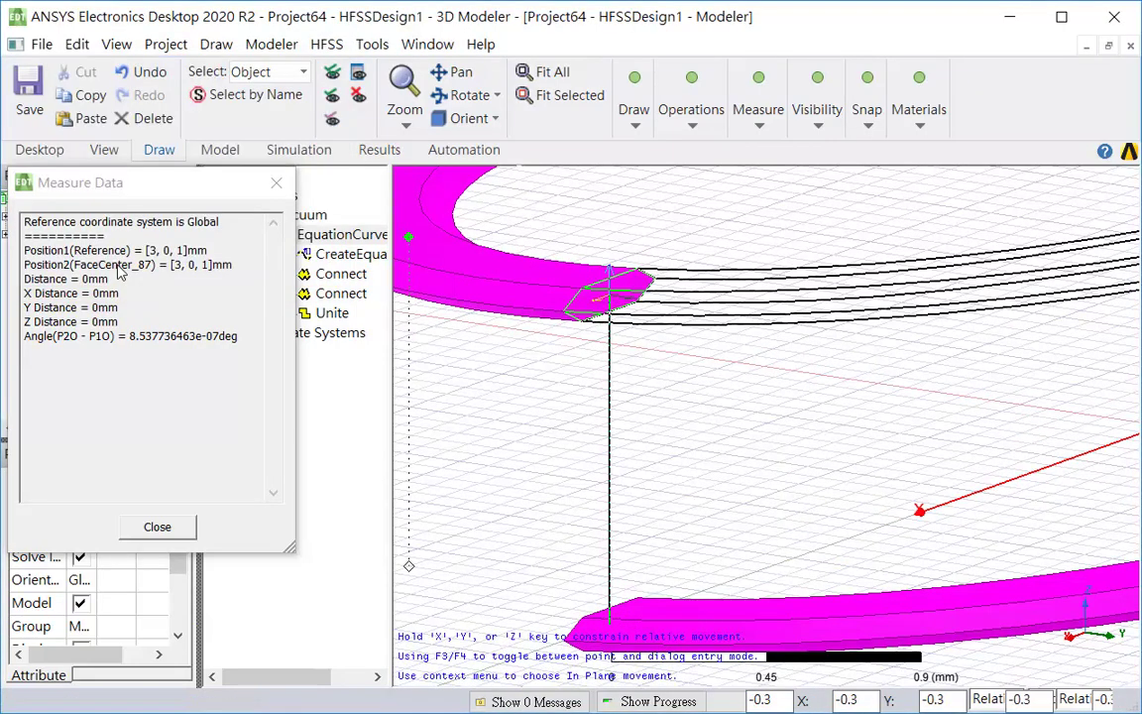
left_click(437, 460)
Set the vector of the along-line duplication to 0, 0, pitch.
left_click(352, 333)
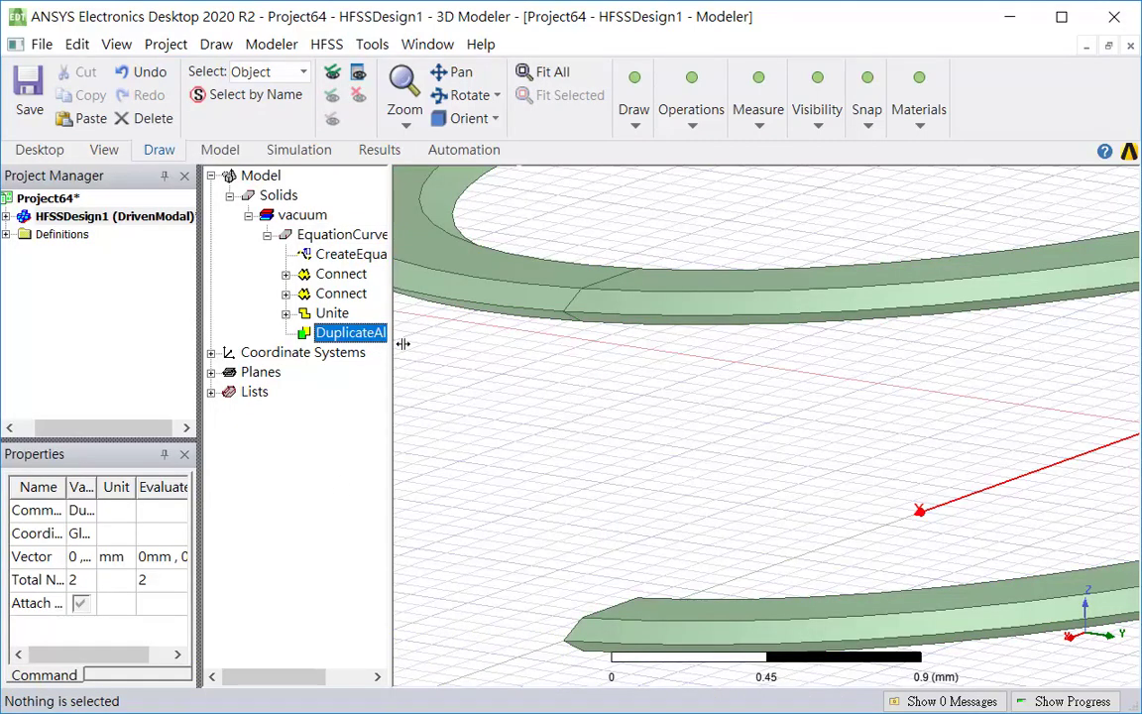
scroll(545, 365, "down", 2)
scroll(501, 335, "down", 2)
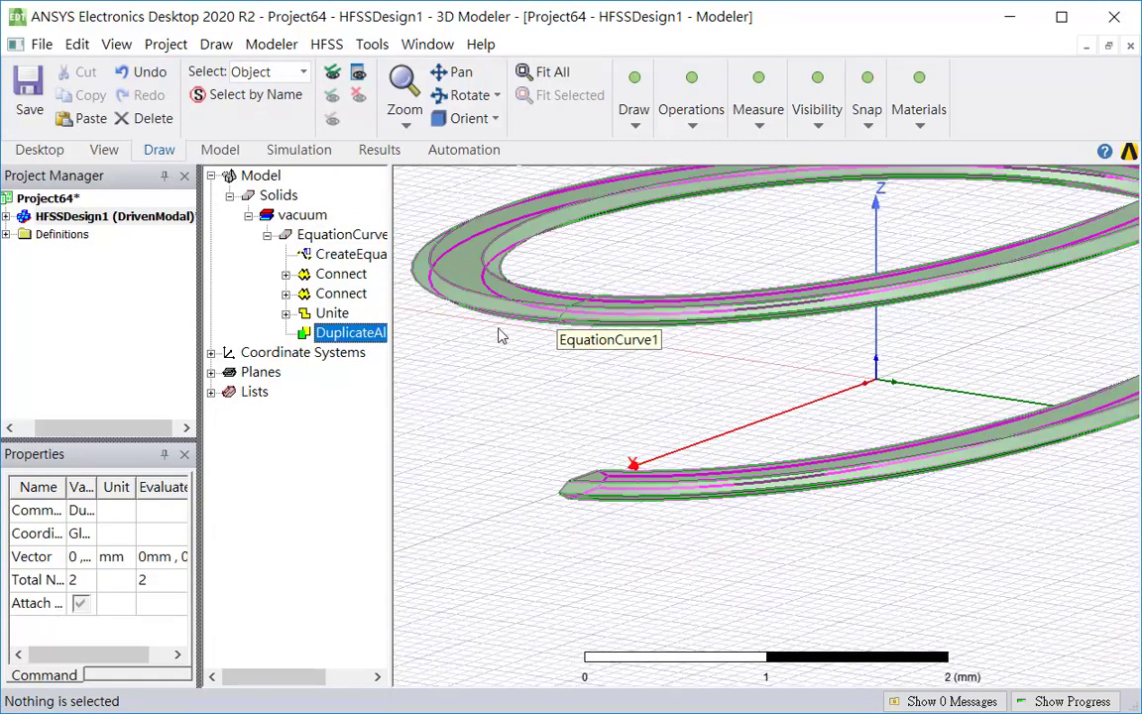
double_click(373, 340)
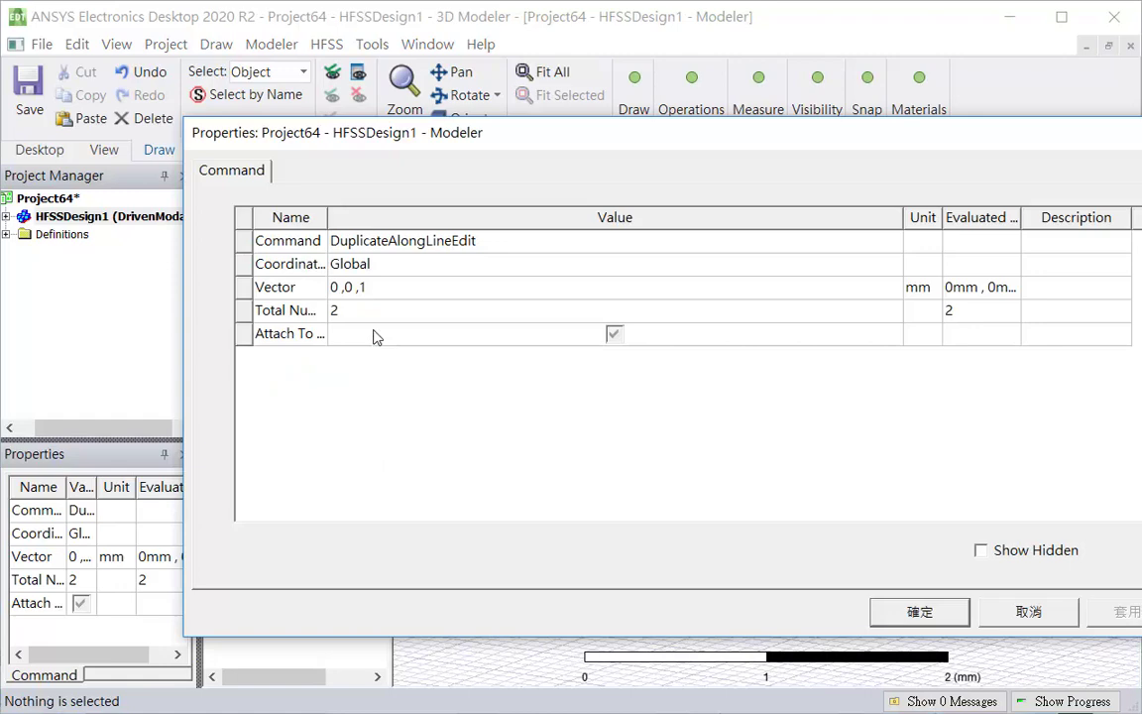
left_click(369, 288)
left_click(368, 288)
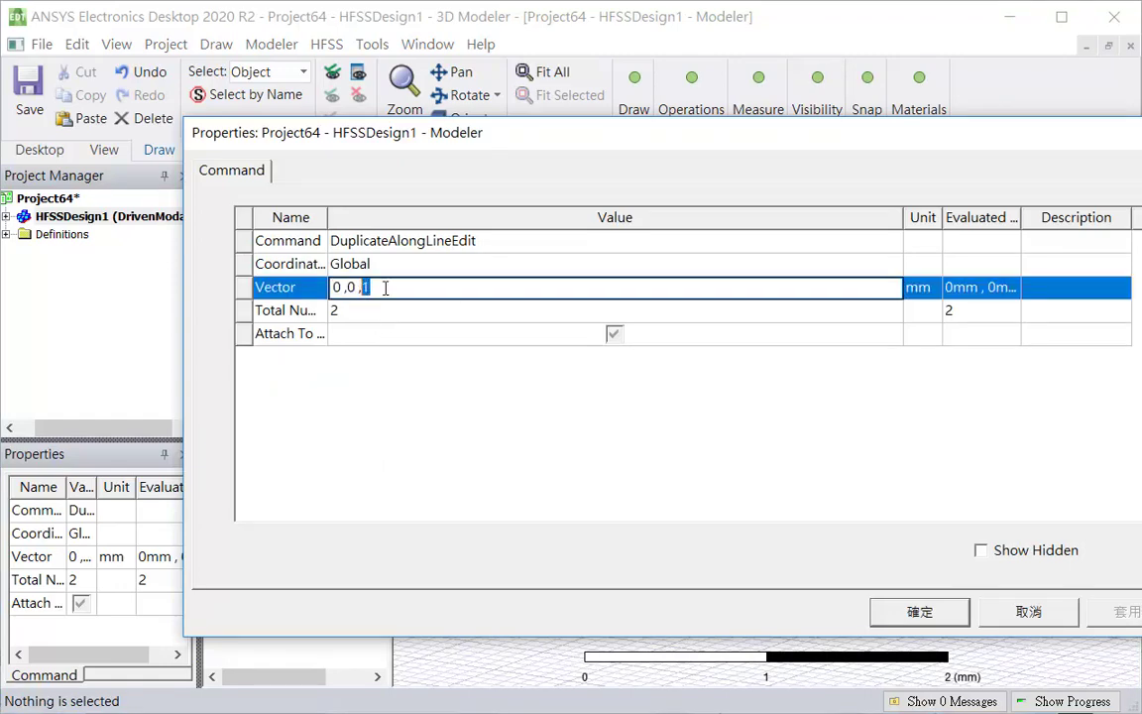
type("pu")
key("BackSpace")
type("it")
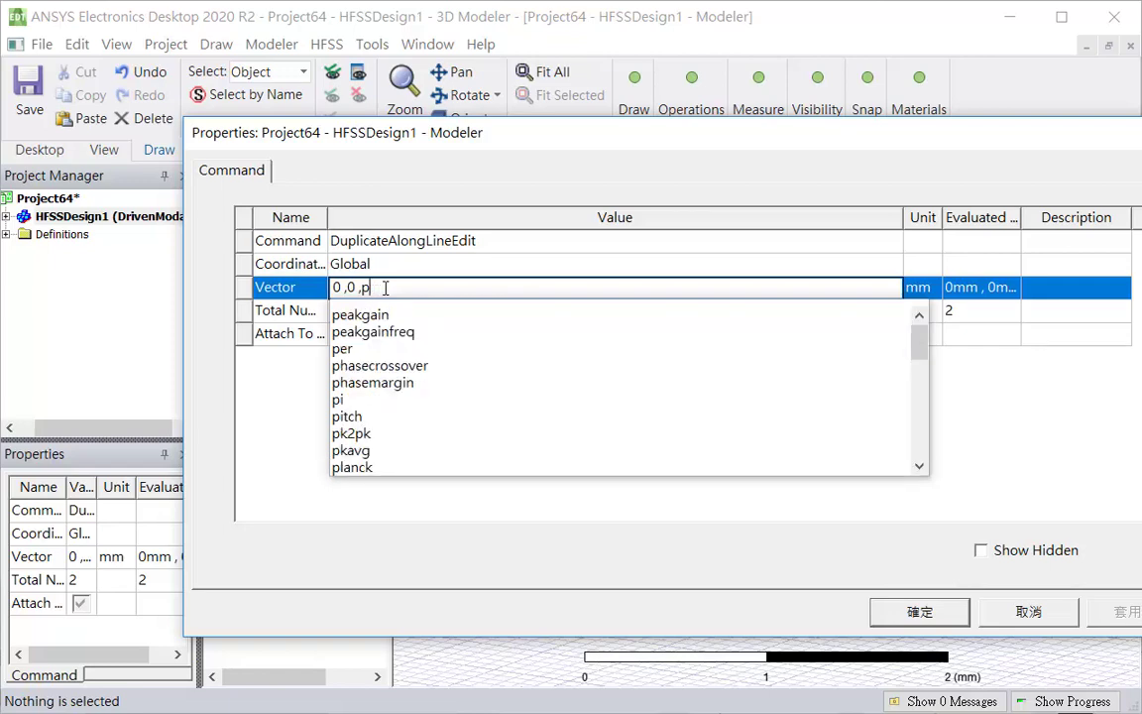
key("Down")
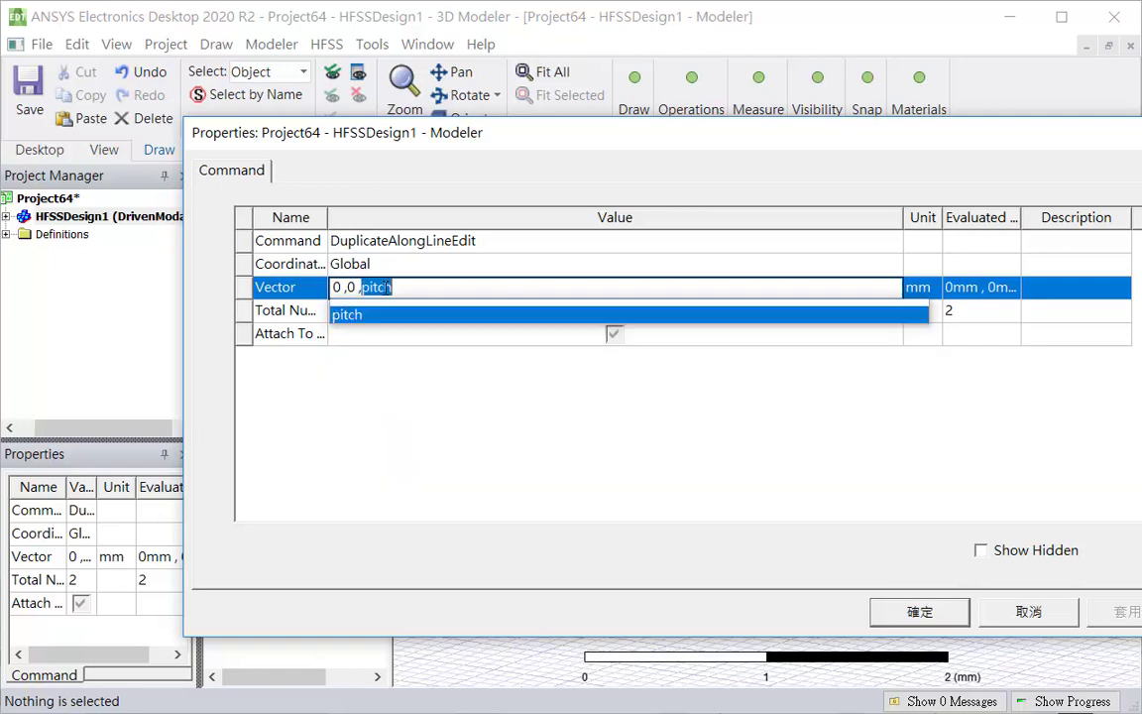
key("Return")
Set the duplication's total number to the variable N and apply the change to the helix.
left_click(370, 320)
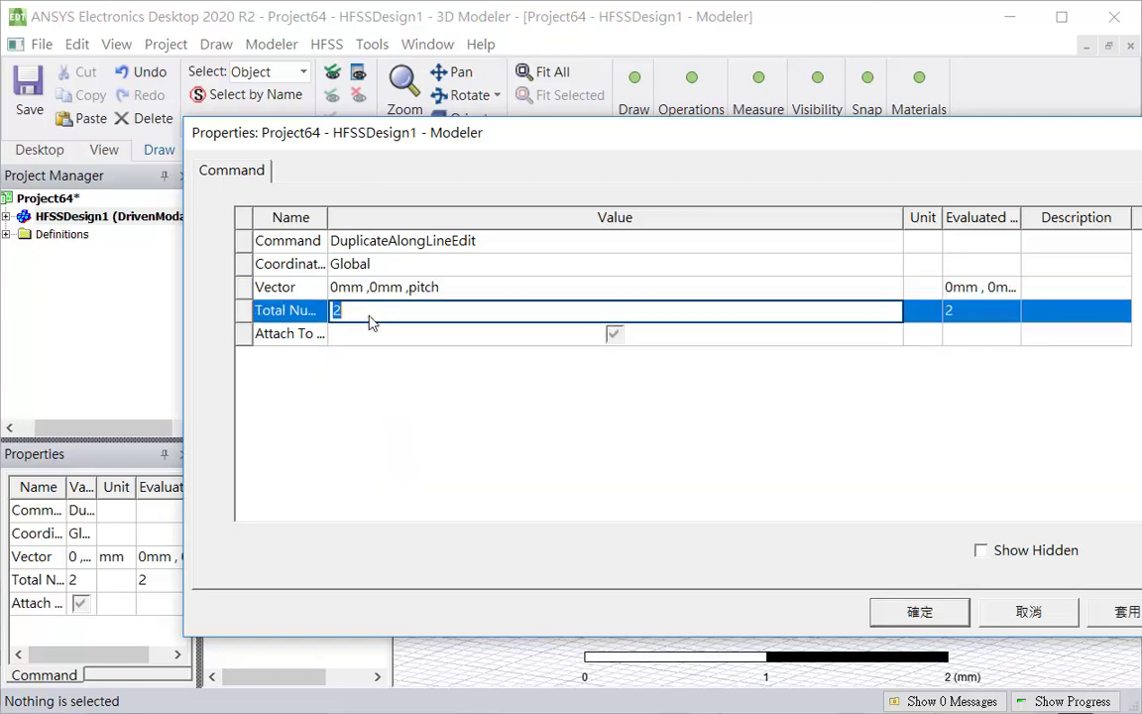
type("N")
key("Return")
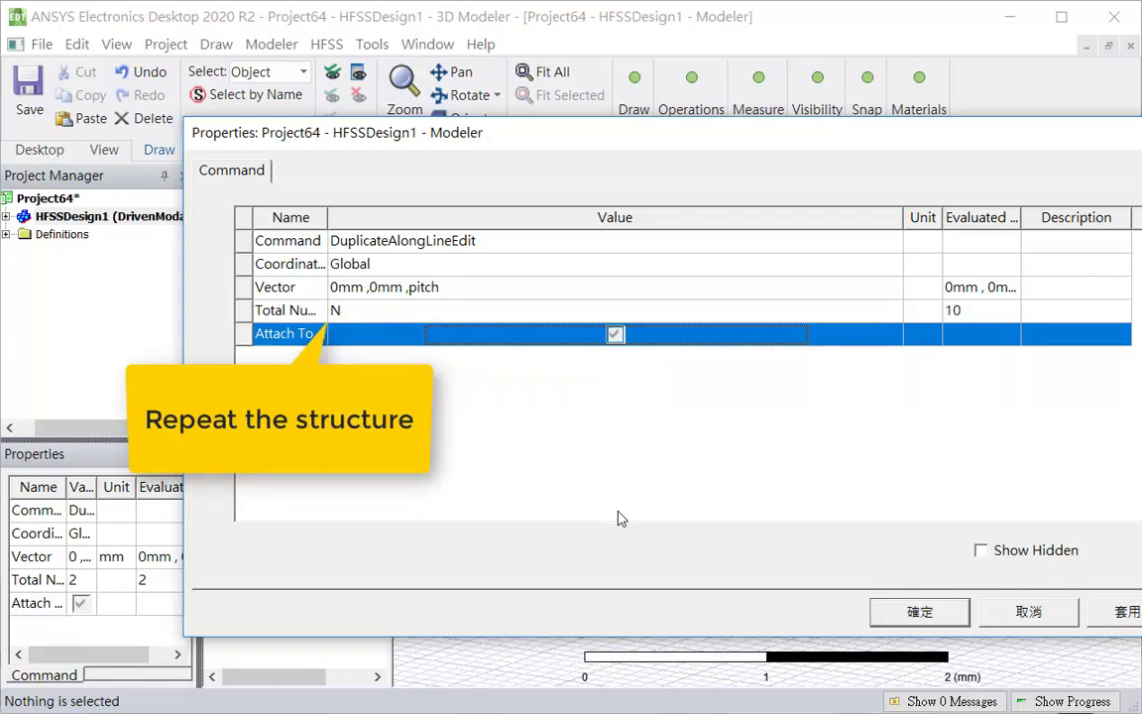
left_click(920, 611)
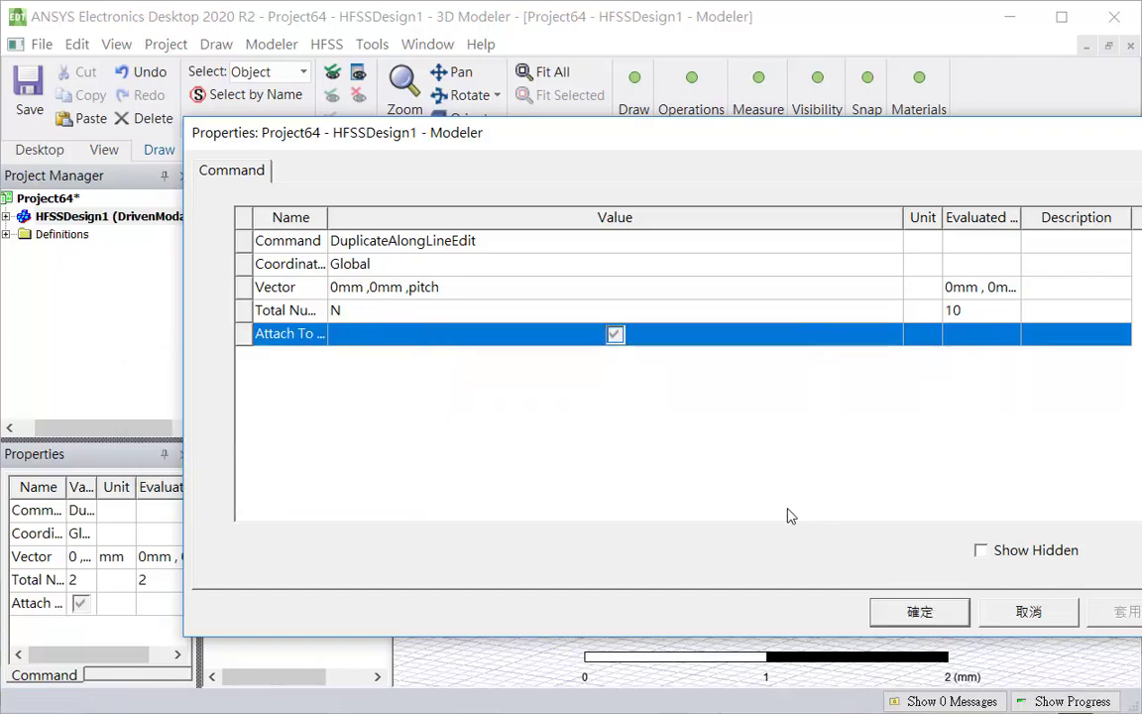
key("ctrl+d")
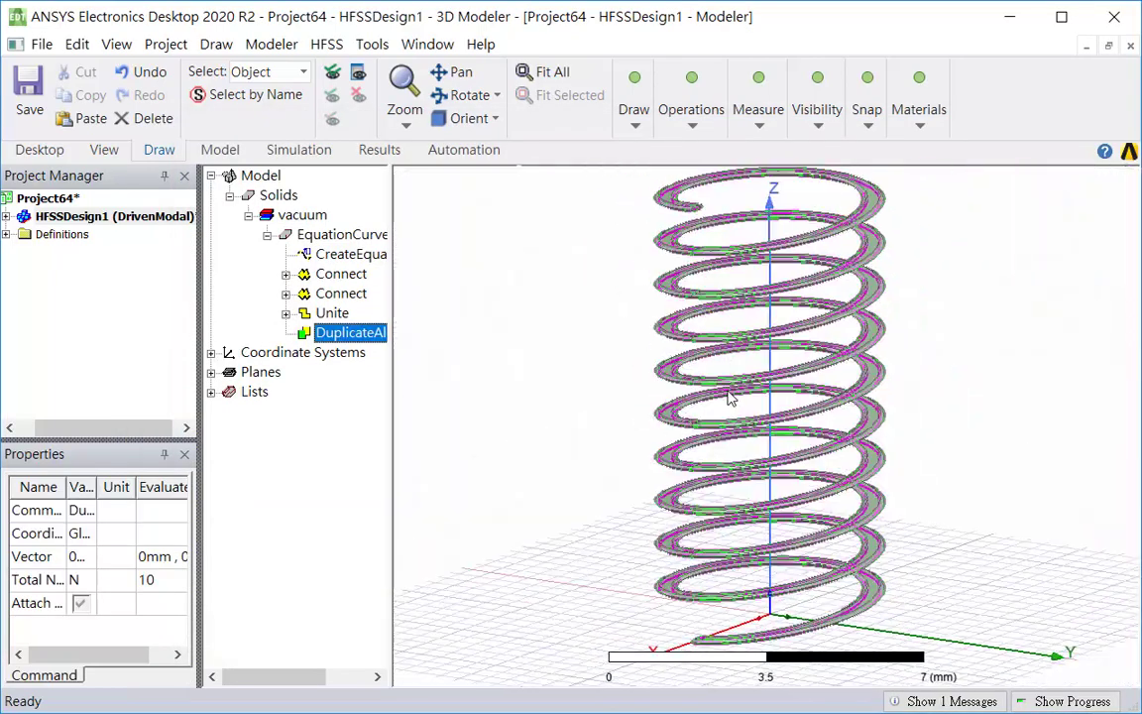
left_click_drag(732, 396, 1029, 297, "alt")
double_click(1027, 281, "alt")
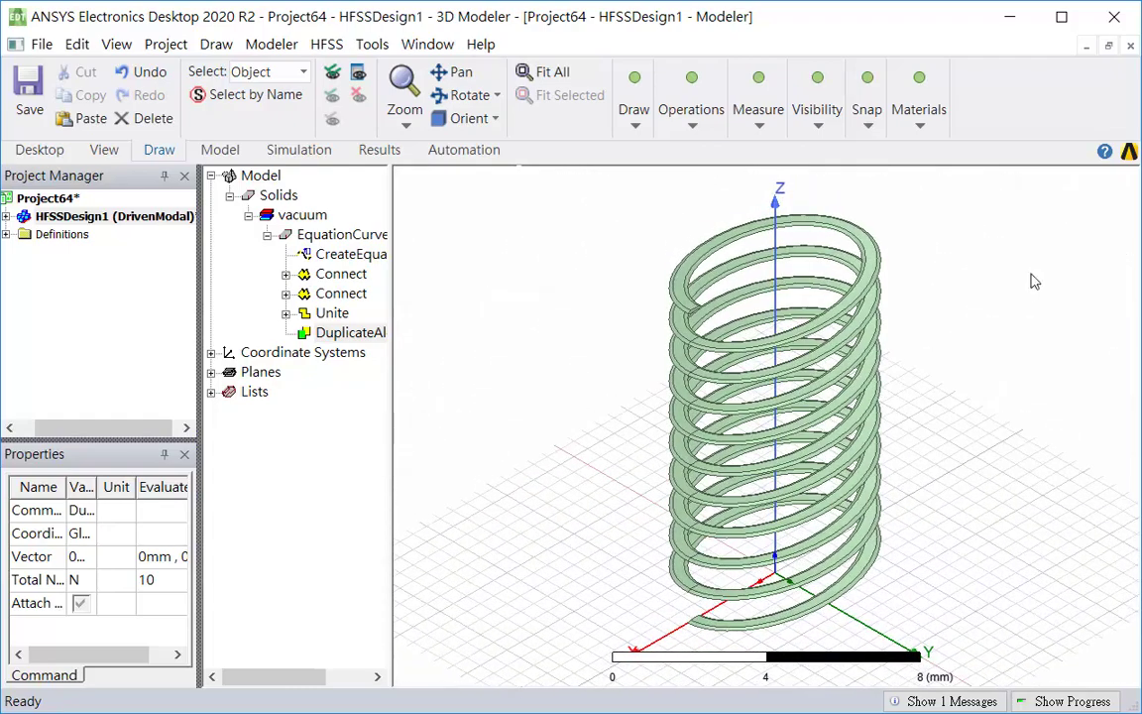
key("ctrl+s")
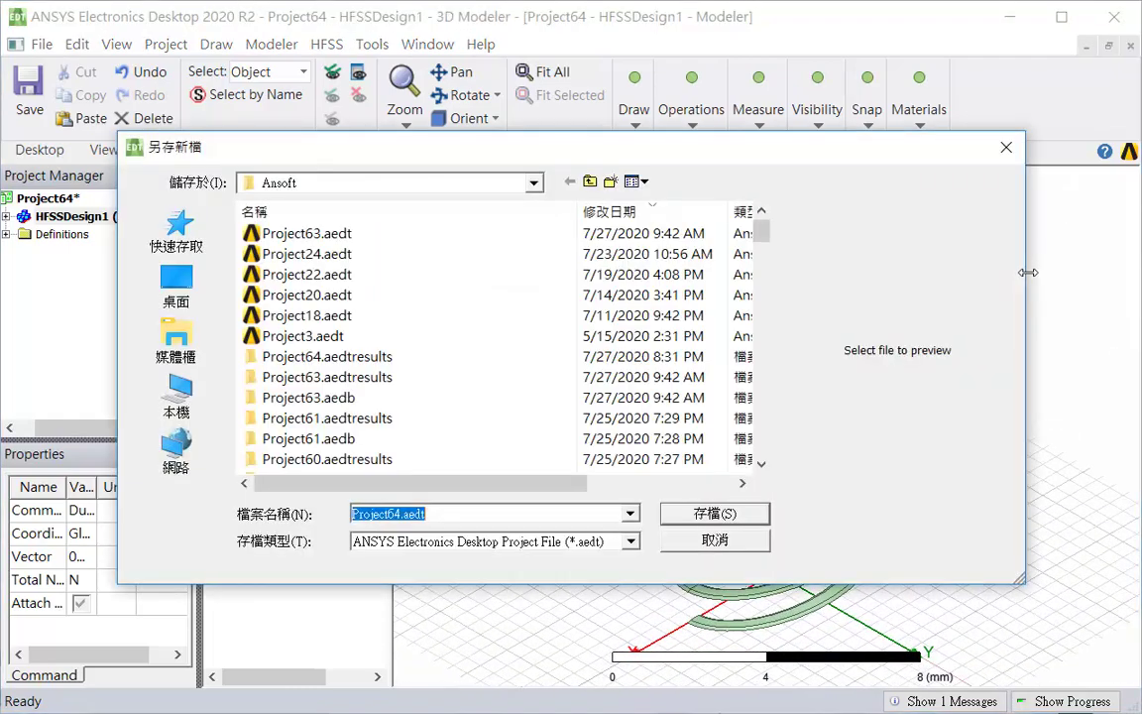
left_click(765, 542)
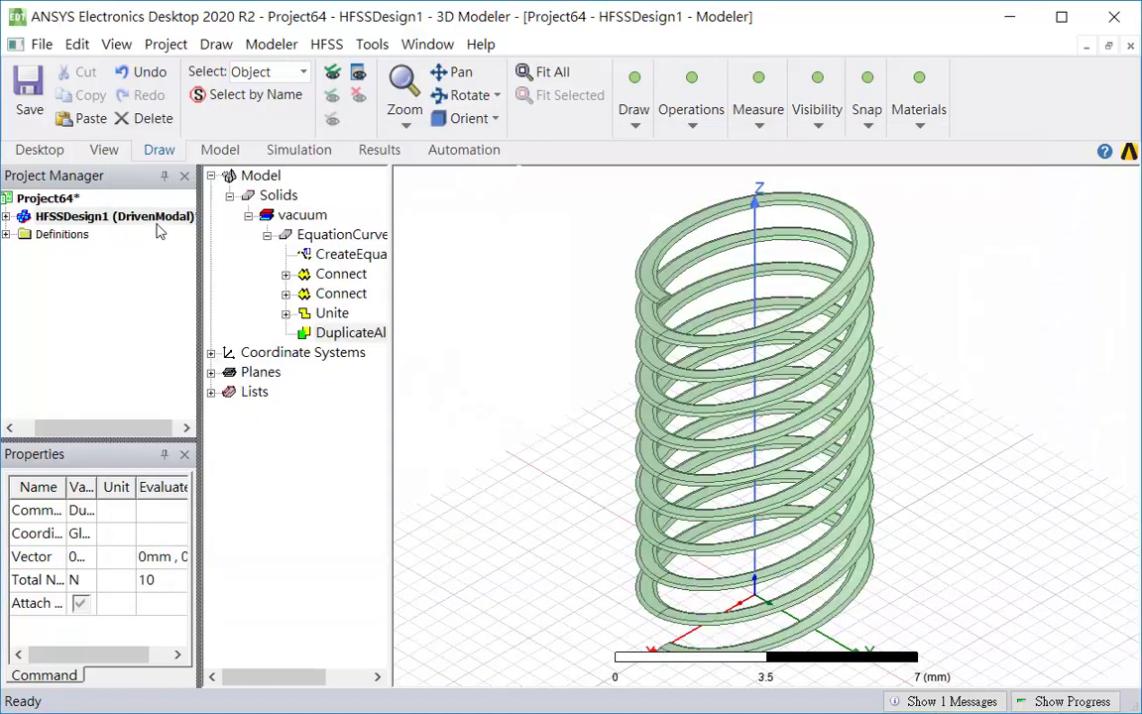
Show the variables of HFSSDesign1 with more room and set pitch to 0.5 mm.
left_click(156, 223)
left_click_drag(200, 436, 291, 453)
left_click_drag(203, 442, 218, 345)
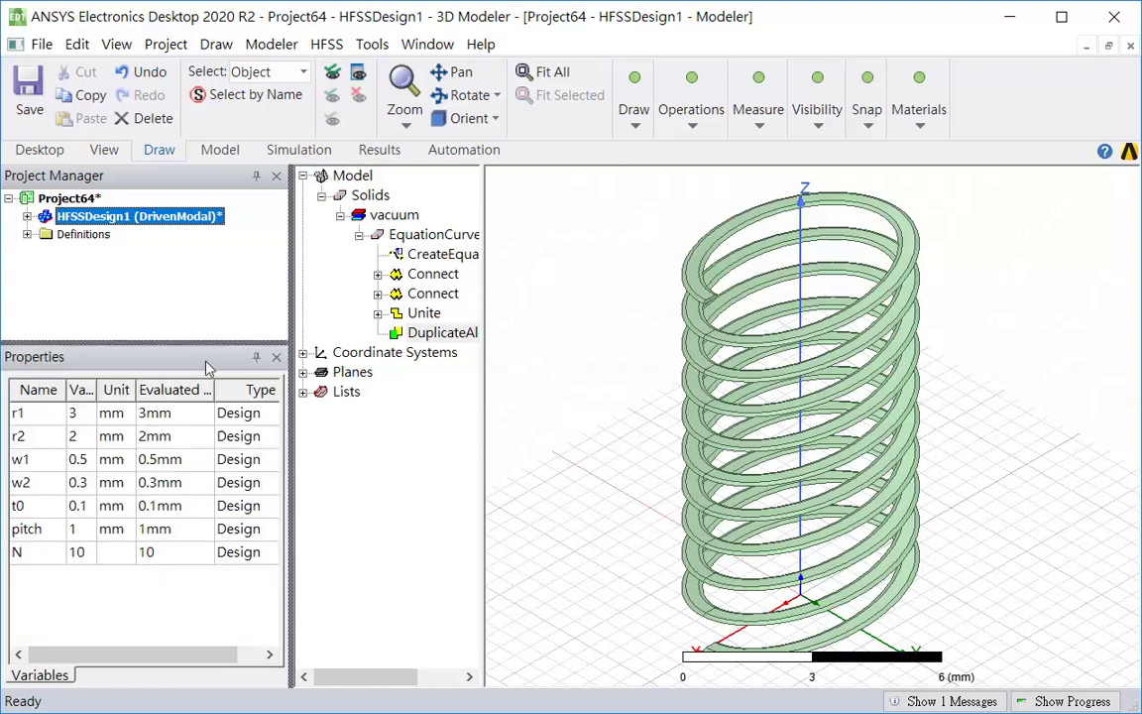
left_click(76, 530)
double_click(79, 528)
type("0.5")
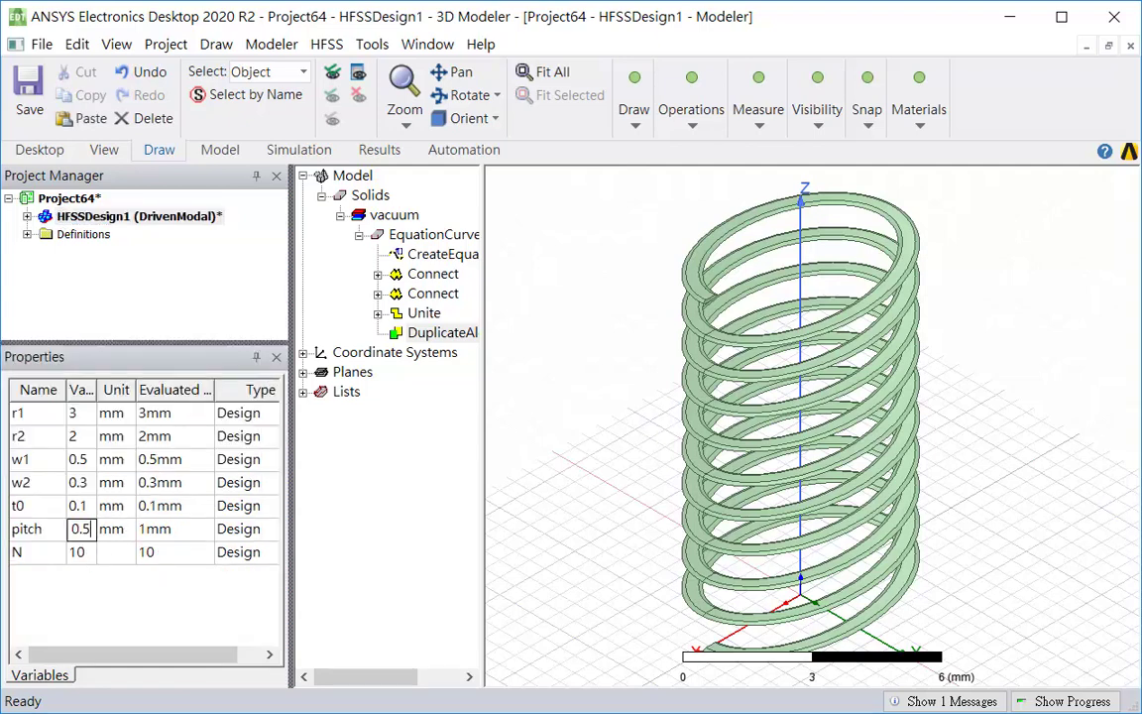
key("Return")
double_click(630, 372, "alt")
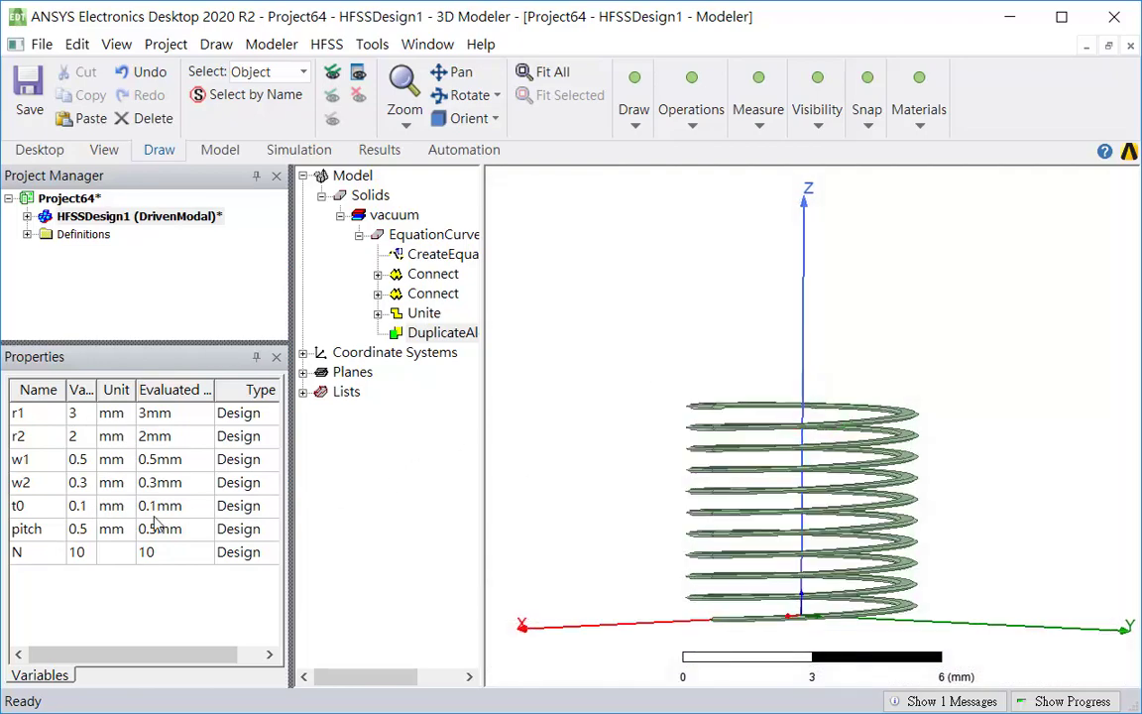
Set the variable t0 to 0.2 mm while viewing the helix's end cross section up close.
scroll(676, 387, "up", 8)
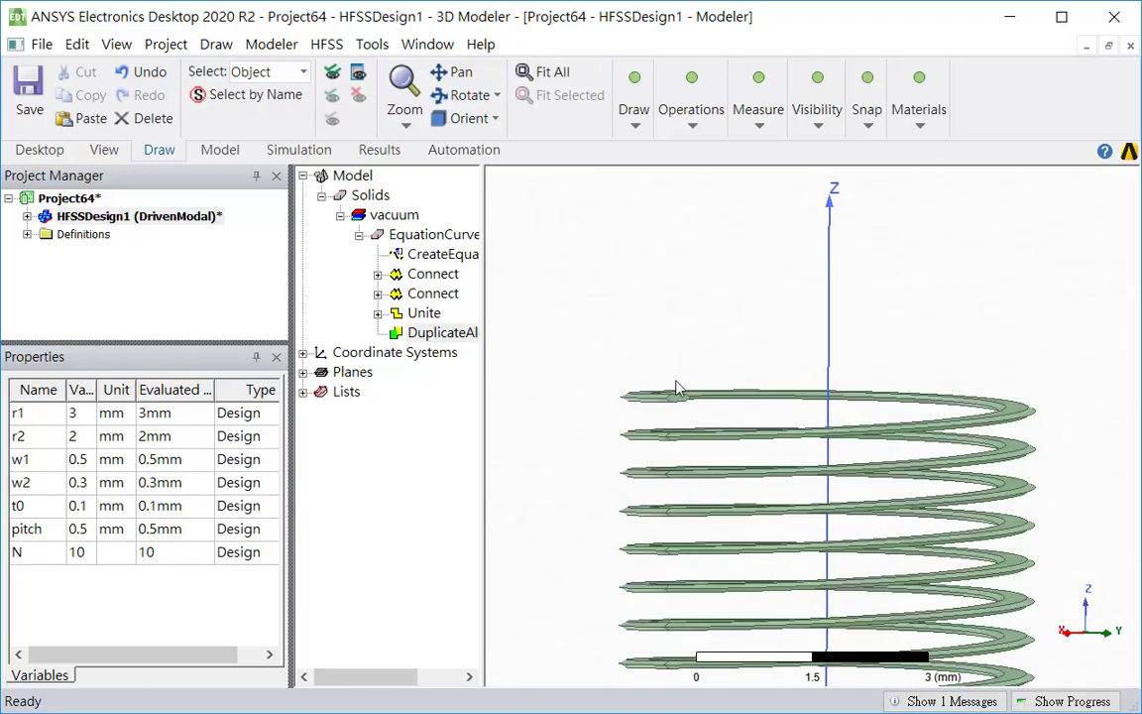
scroll(644, 394, "up", 1)
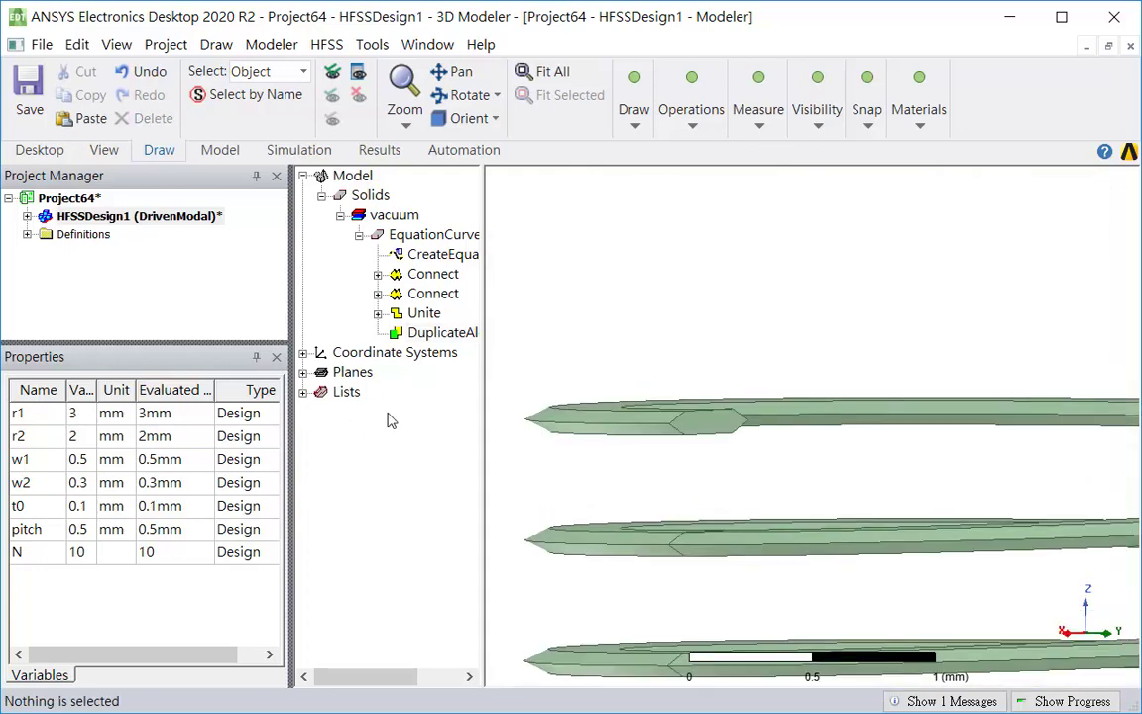
left_click(81, 506)
left_click(88, 506)
type("0.2")
key("Return")
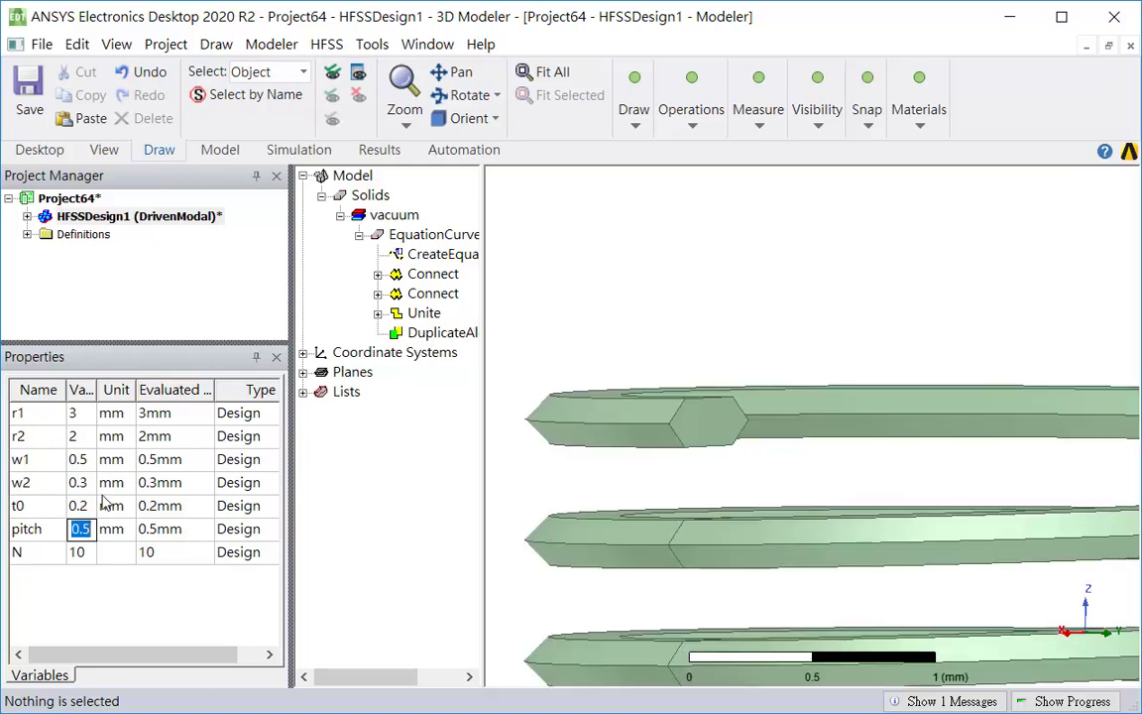
Set the variable w2 to 0.2 mm.
left_click(84, 483)
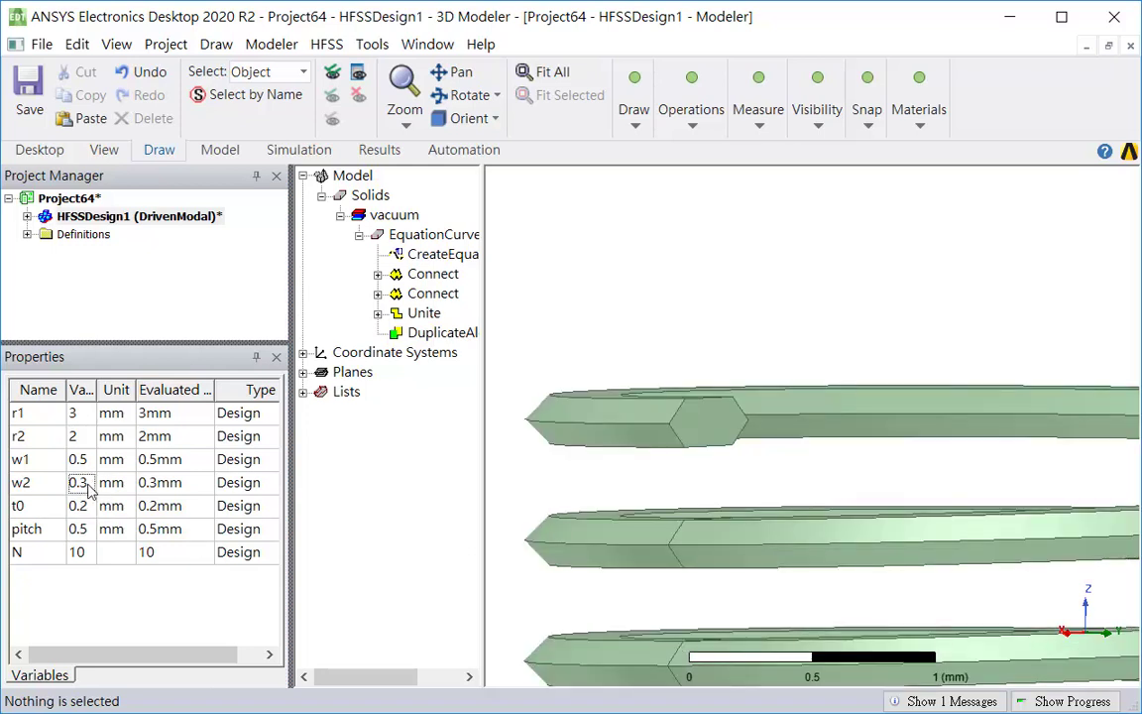
left_click(91, 484)
left_click(95, 483)
key("shift+Left")
type("2")
key("Return")
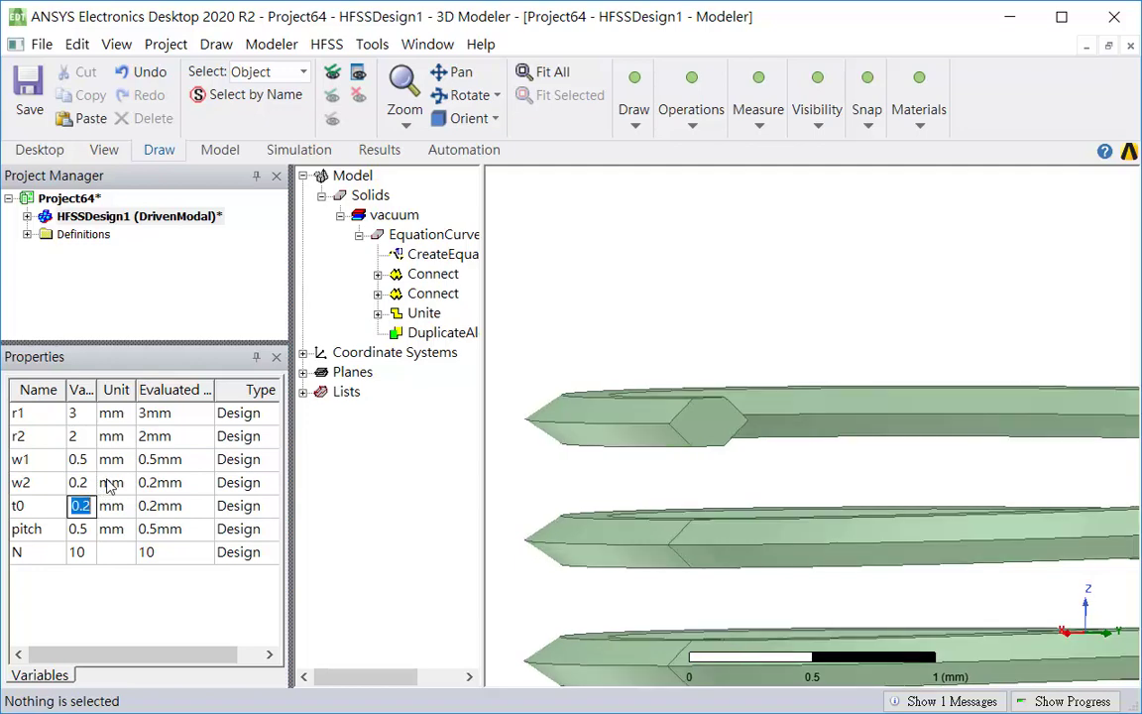
Set the ellipse radii of the helix to r1 = 4 mm and r2 = 3 mm.
left_click(85, 418)
type("4")
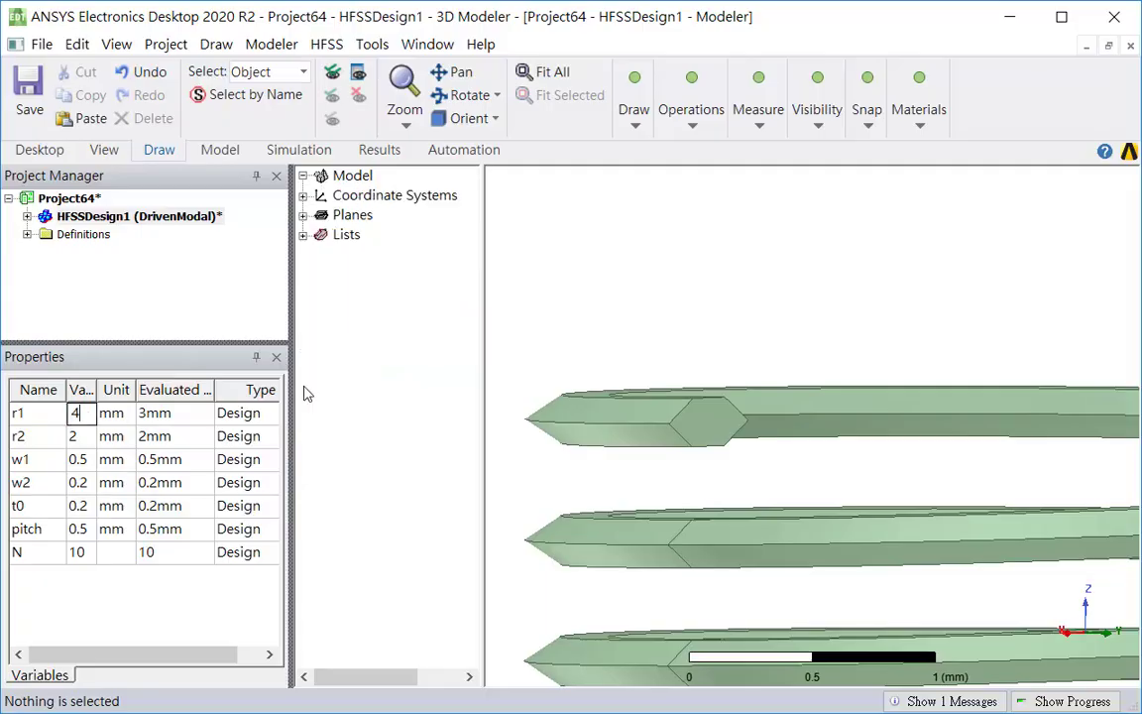
key("Return")
left_click_drag(716, 311, 746, 436, "alt")
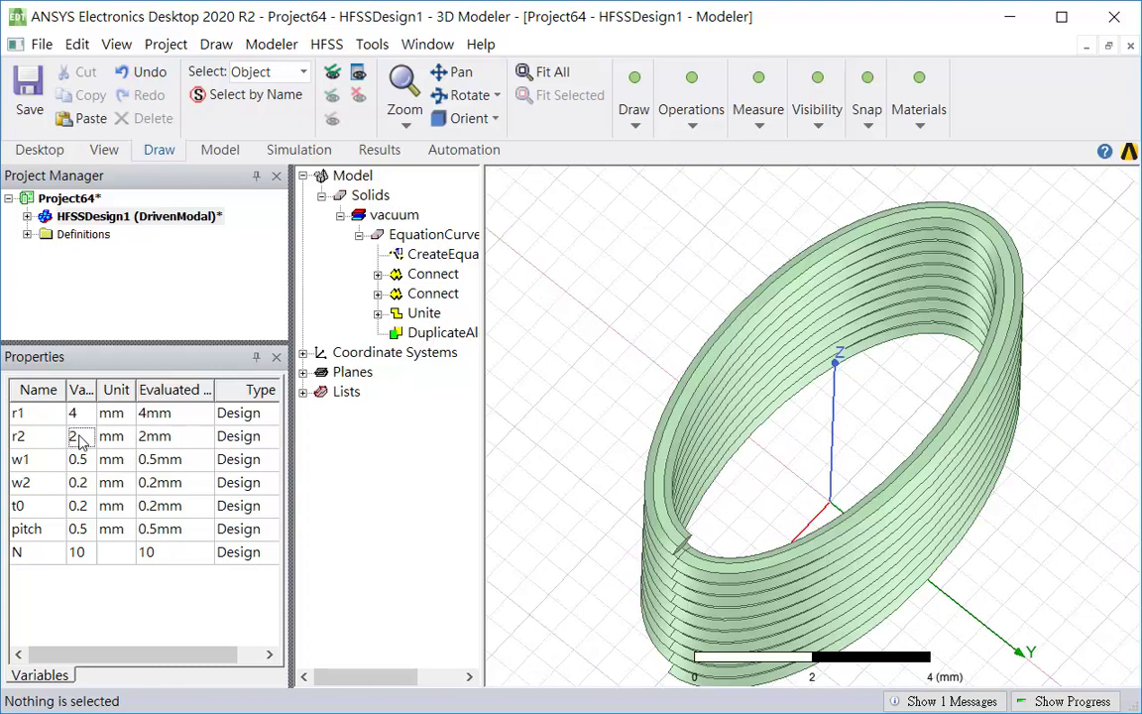
left_click(76, 436)
type("3")
key("Return")
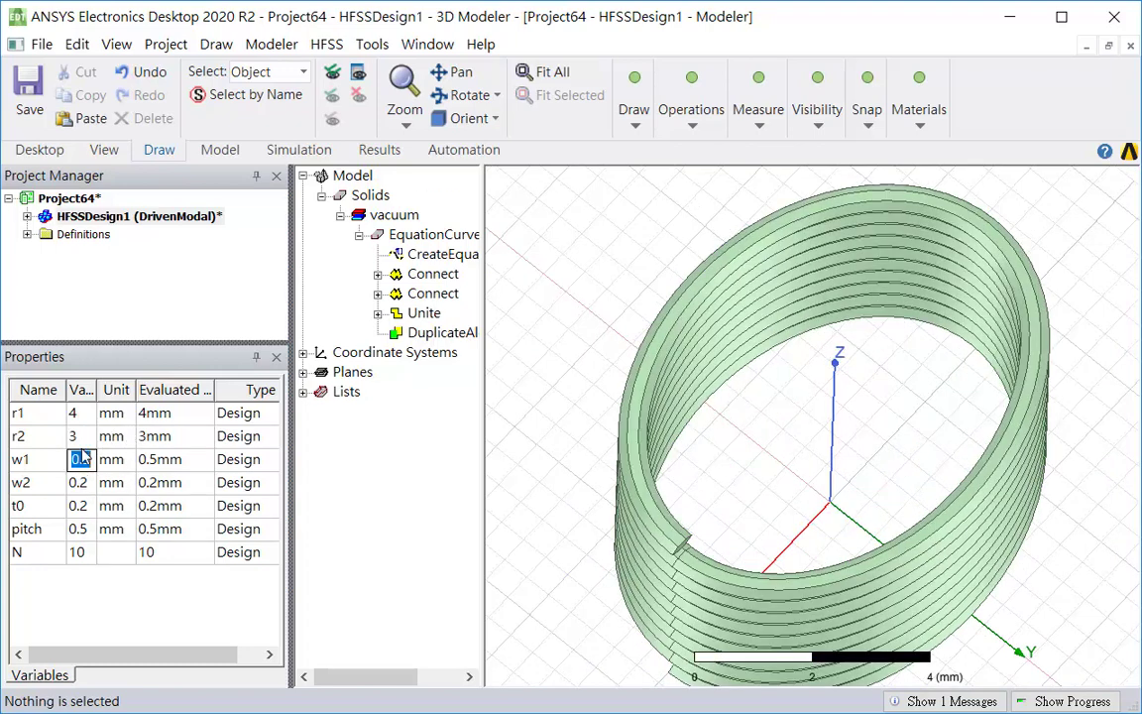
Set the number of turns N to 30 and fit the whole helix in the view.
left_click(94, 552)
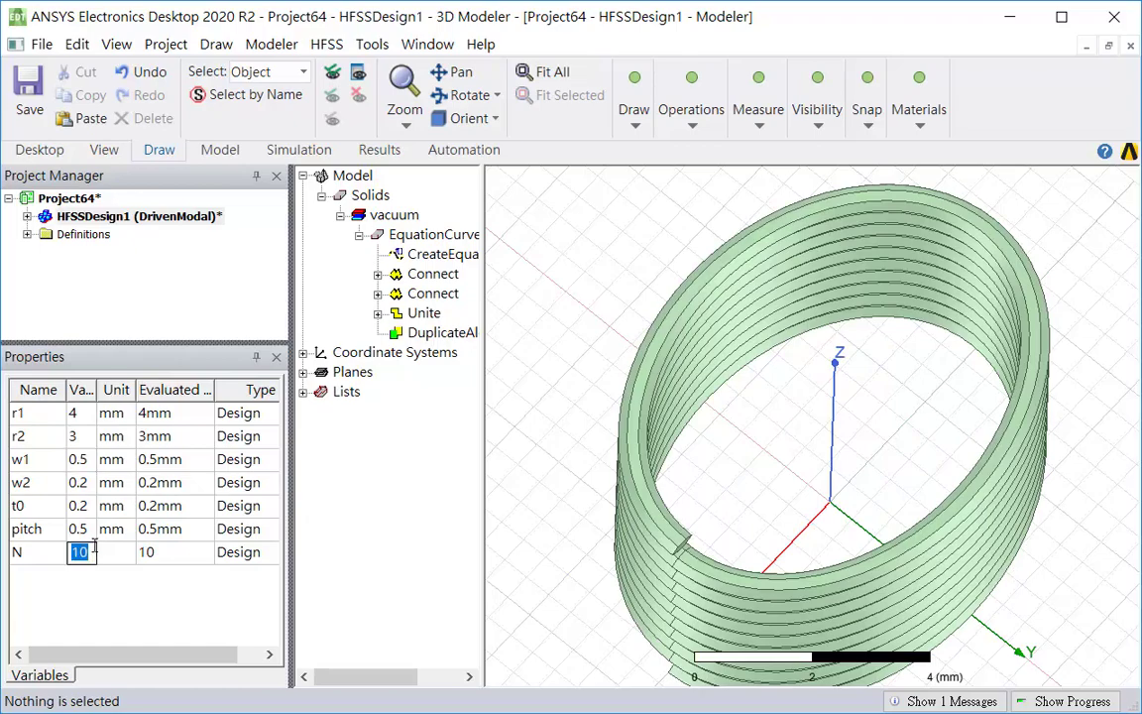
type("30")
key("Return")
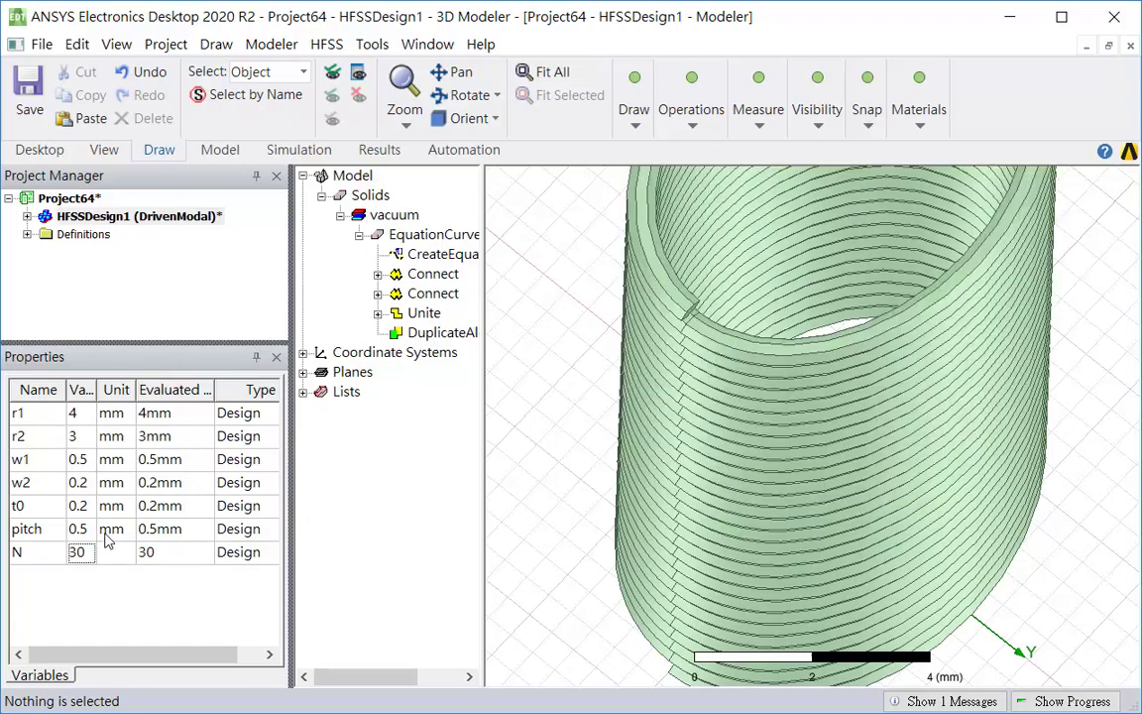
left_click_drag(592, 408, 574, 354, "alt")
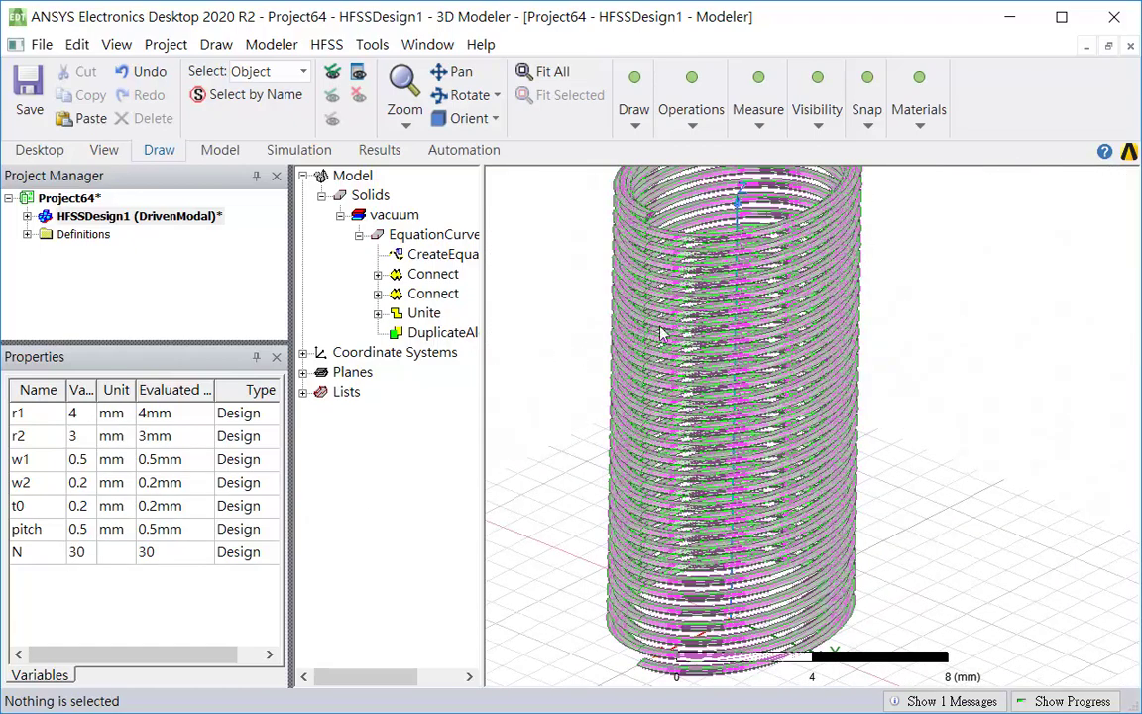
key("ctrl+d")
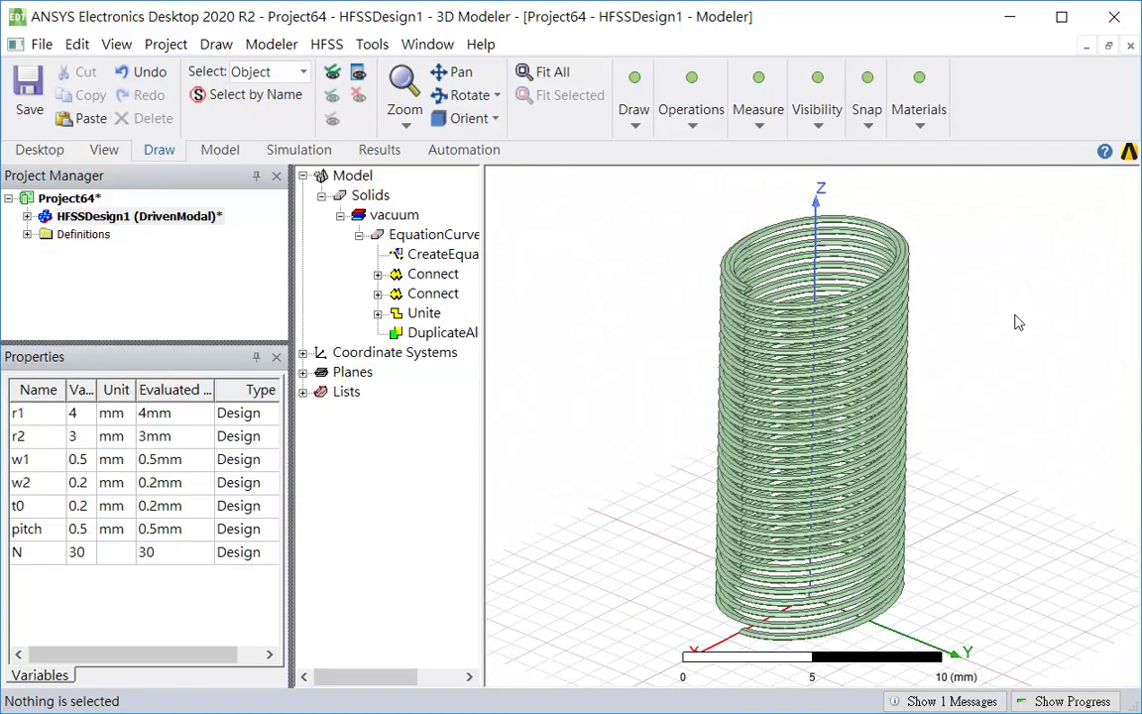